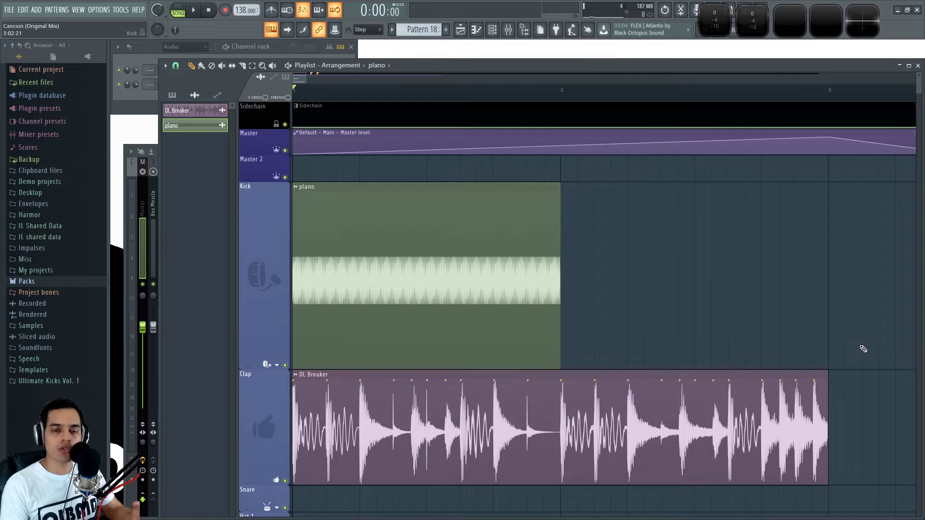
Step: Move the plano clip on the Kick track so that it starts at bar 2
left_click_drag(395, 253, 657, 252)
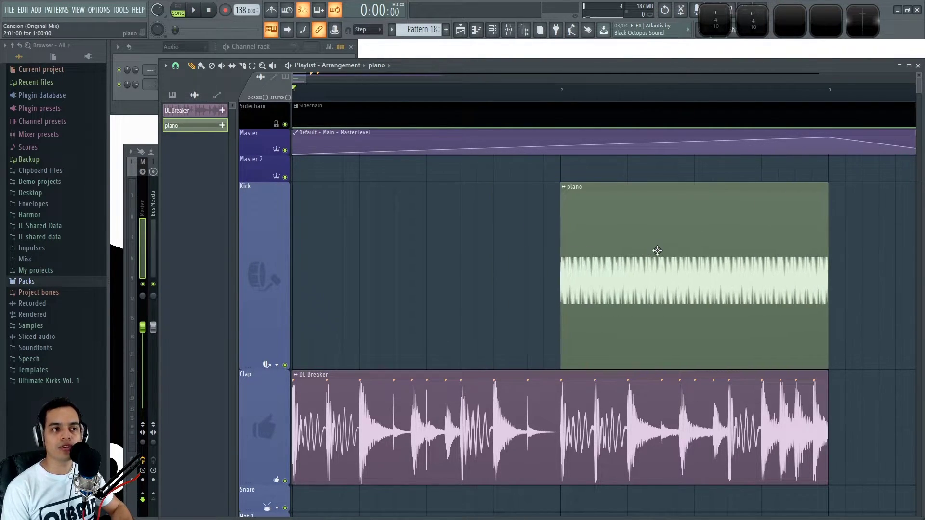
Step: Solo the Clap track and play its DL Breaker loop from the start of the arrangement
right_click(285, 481)
scroll(393, 284, "down", 2)
left_click_drag(252, 320, 252, 410)
left_click_drag(305, 79, 301, 81)
key("space")
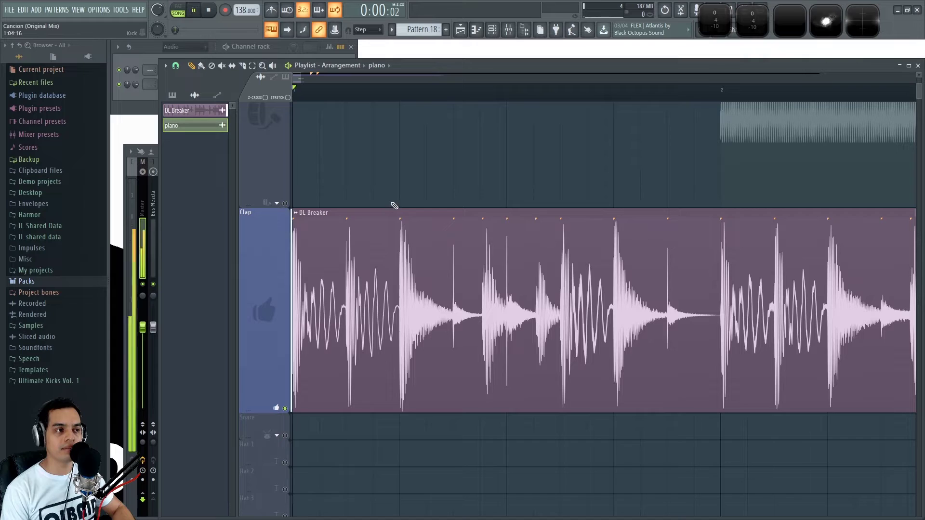
scroll(423, 192, "down", 2)
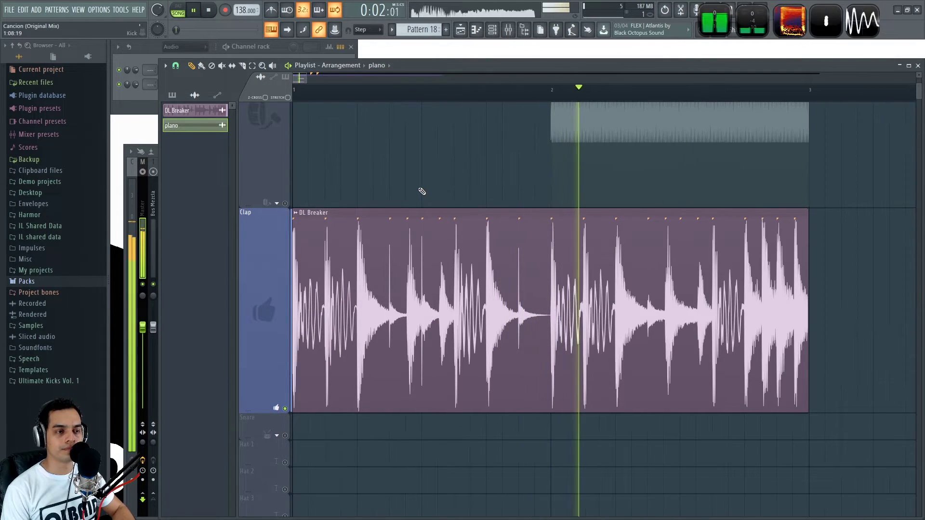
key("space")
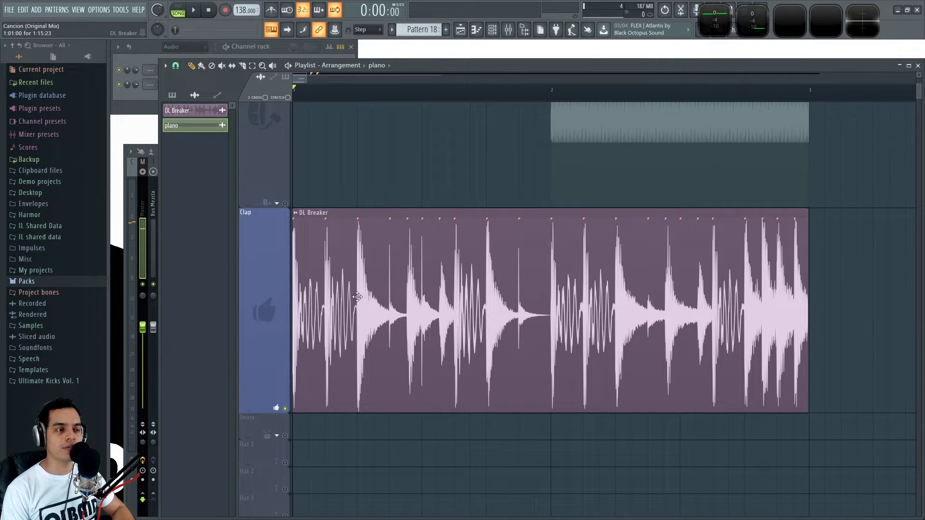
Step: Move the DL Breaker clip so that it starts at 1:05:00, on the second beat of bar 1
scroll(326, 159, "up", 5)
scroll(337, 347, "left", 5)
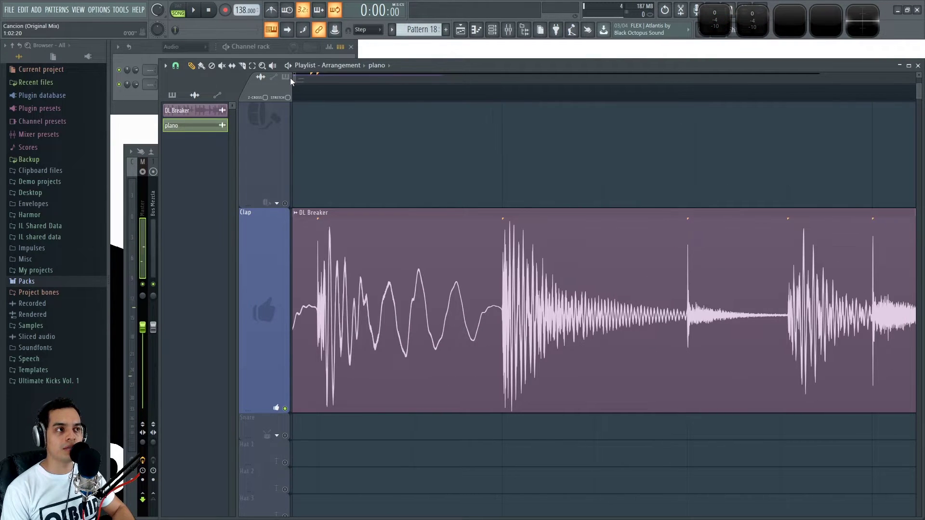
left_click_drag(579, 347, 694, 337)
scroll(429, 243, "down", 2)
left_click_drag(351, 182, 544, 208)
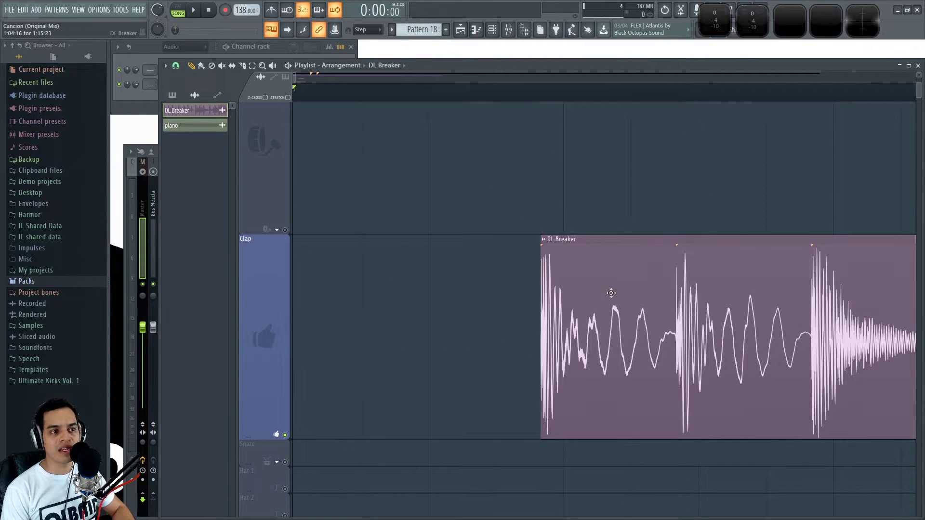
scroll(592, 313, "up", 2)
left_click_drag(562, 306, 595, 306)
scroll(607, 289, "down", 3)
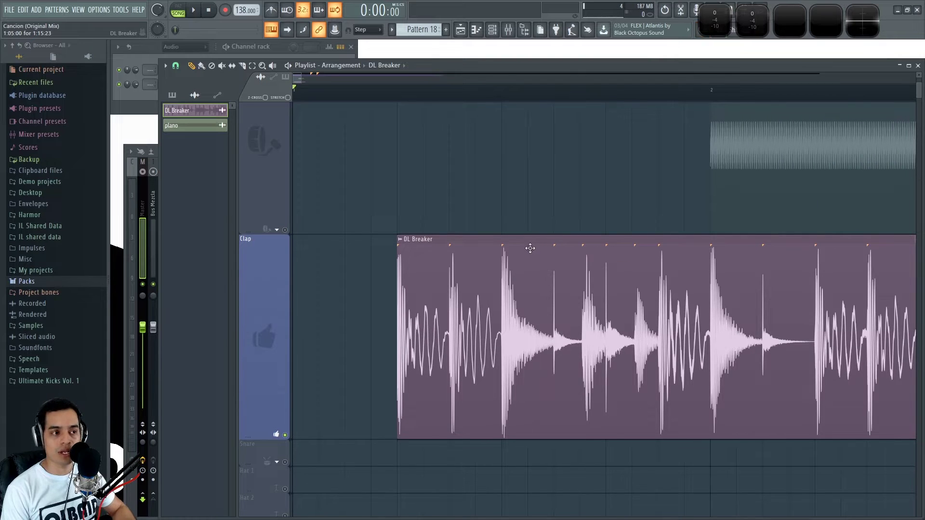
Step: Shorten the DL Breaker clip to only its first drum hit and play it from the clip's start
scroll(386, 225, "up", 3)
left_click_drag(527, 199, 408, 176)
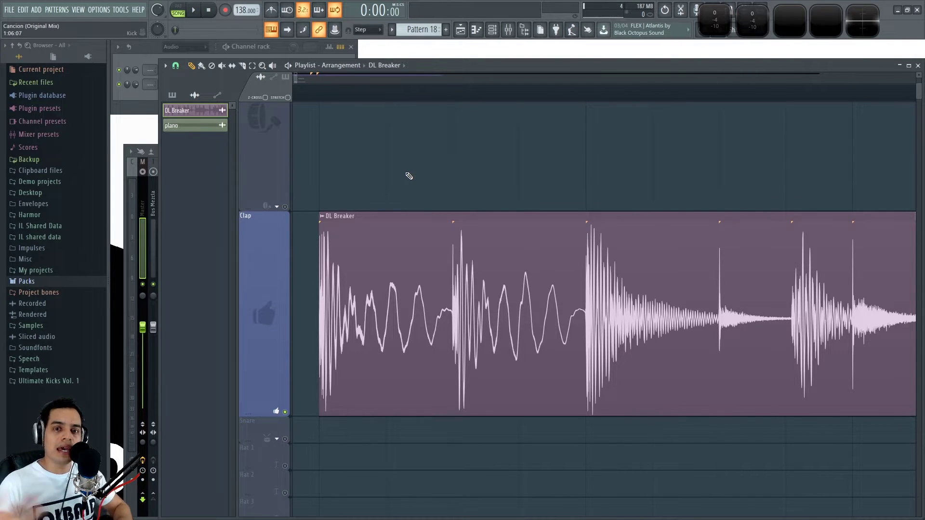
scroll(427, 209, "down", 5)
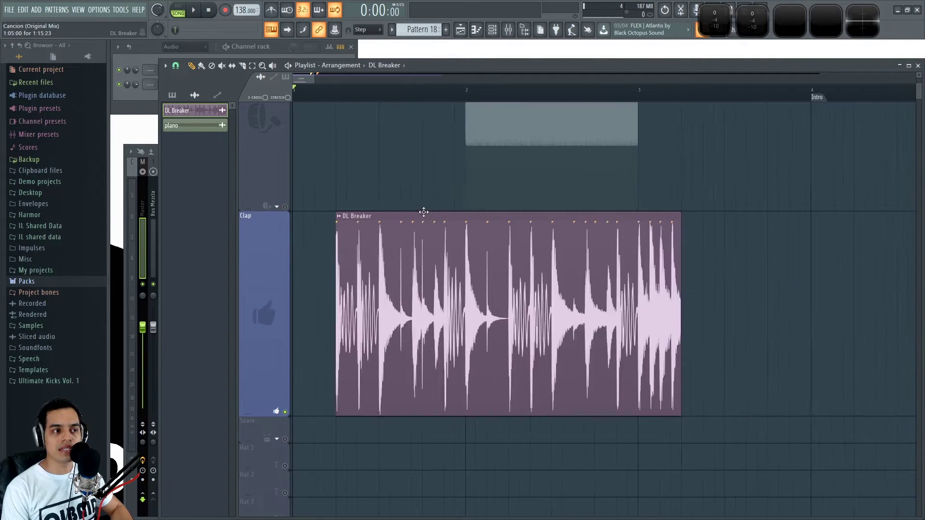
scroll(350, 225, "up", 4)
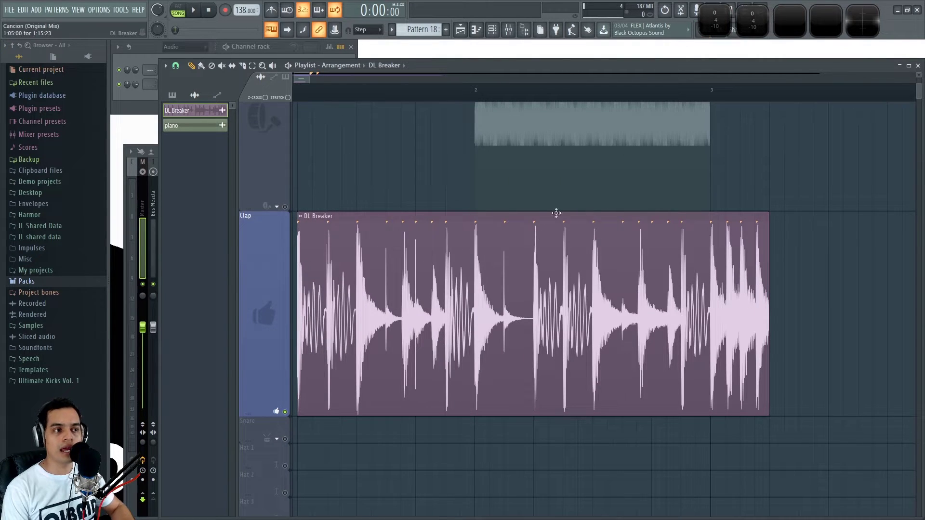
scroll(534, 167, "down", 1)
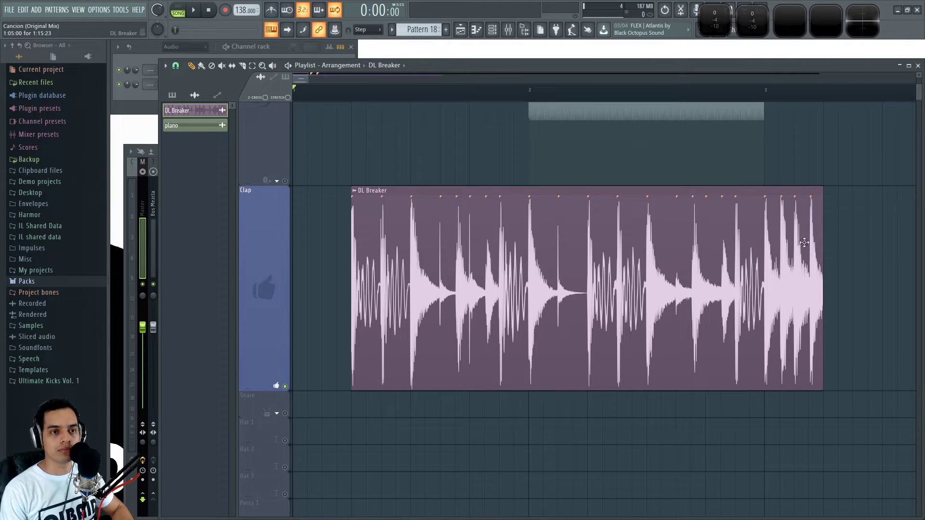
left_click_drag(823, 238, 382, 238)
scroll(353, 94, "up", 2)
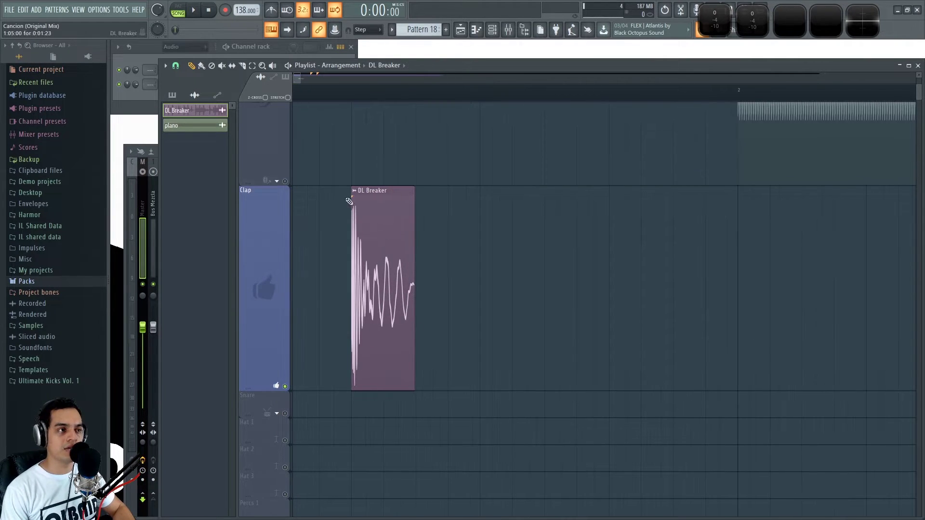
left_click(353, 95)
key("space")
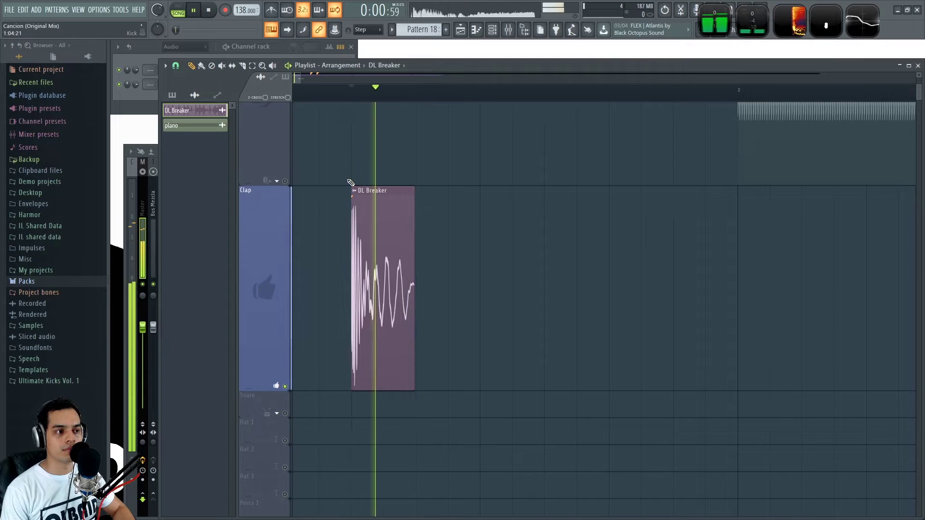
scroll(346, 291, "up", 2)
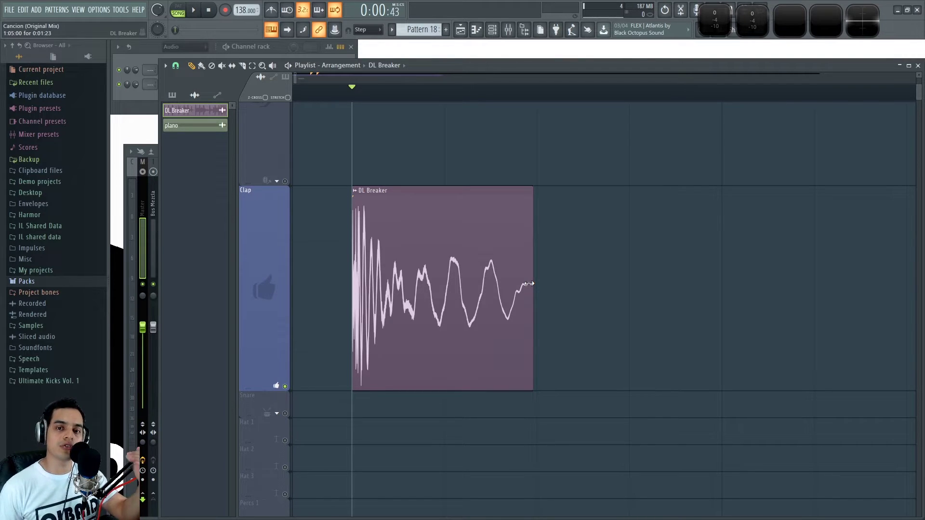
Step: Extend the shortened DL Breaker clip back to its full length
scroll(605, 324, "down", 5)
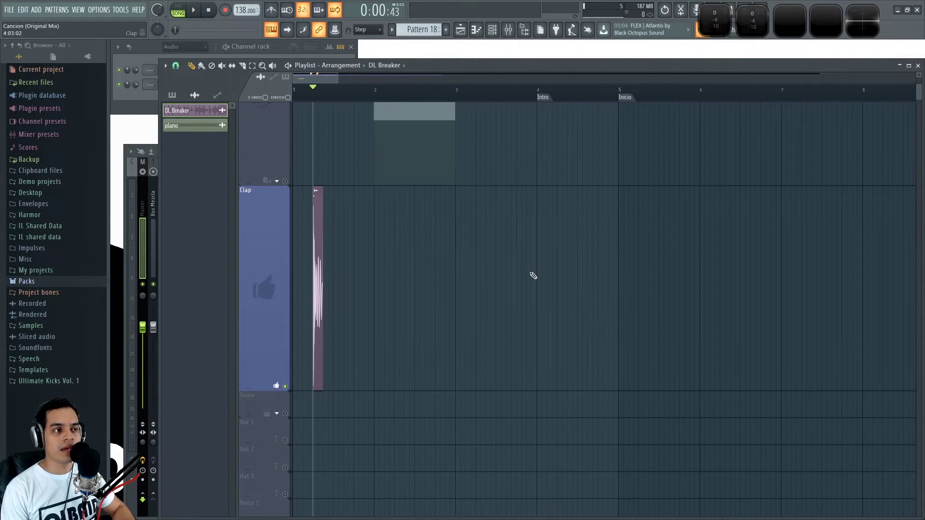
left_click_drag(321, 203, 475, 262)
scroll(316, 448, "up", 3)
scroll(315, 448, "up", 2)
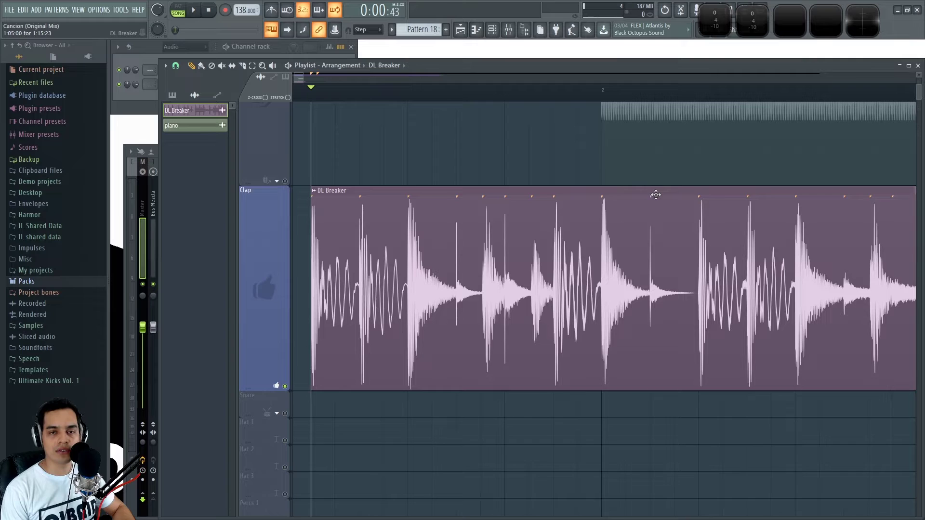
Step: Select and play the quiet tail of the DL Breaker loop just before beat 2 of bar 2, and clear the time selection
mouse_move(774, 212)
left_mouse_down()
mouse_move(753, 213)
mouse_move(771, 212)
left_mouse_up()
left_click_drag(522, 326, 467, 304)
scroll(667, 281, "up", 3)
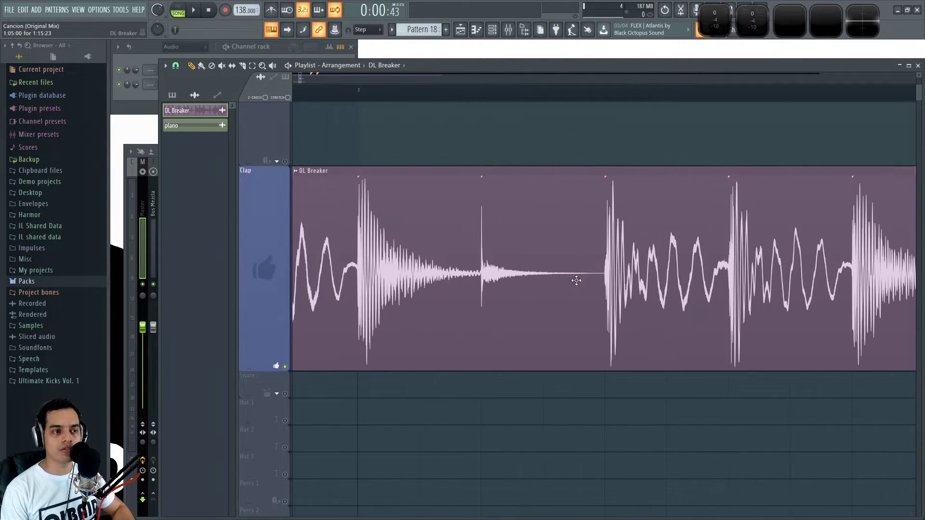
left_click_drag(554, 99, 585, 103)
key("space")
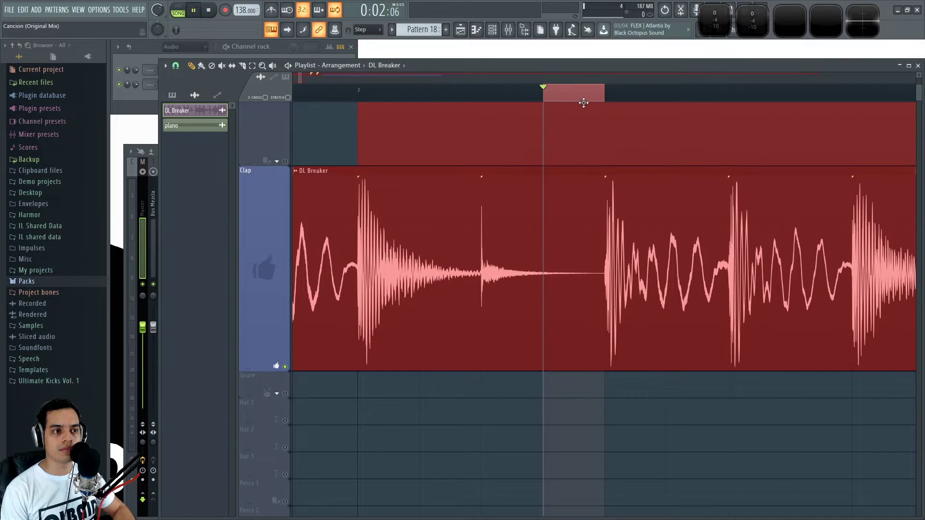
key("space")
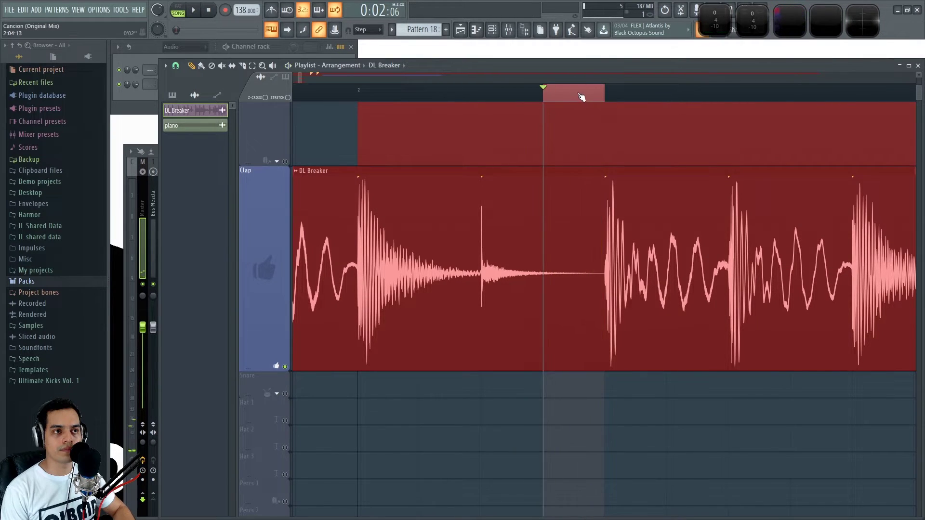
left_click(582, 95, "ctrl")
scroll(595, 305, "down", 3)
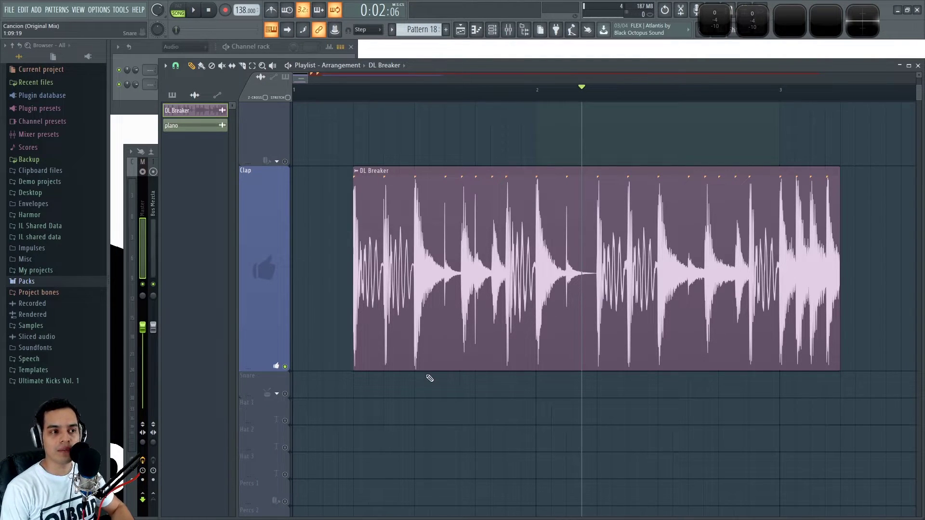
Step: Solo the Kick track and play the plano clip from the start of bar 2
scroll(389, 383, "up", 2)
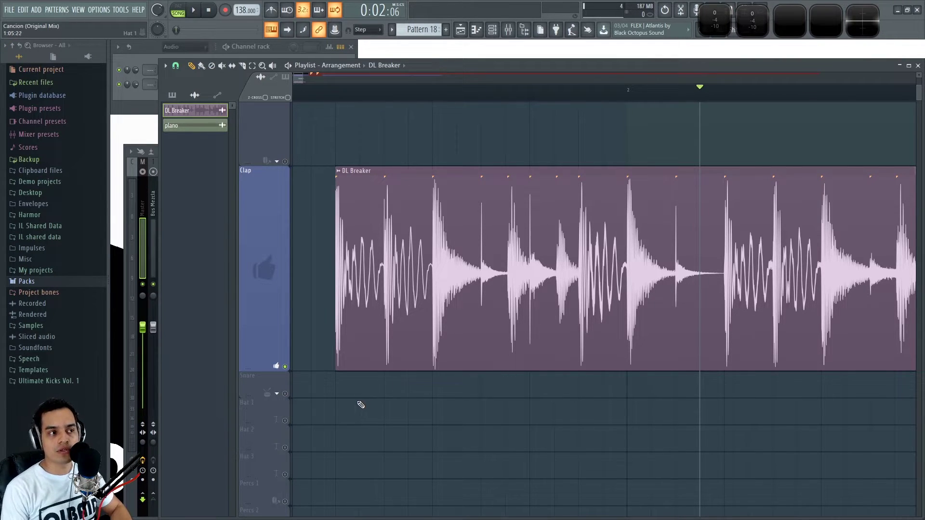
scroll(366, 406, "down", 4)
scroll(497, 397, "up", 5)
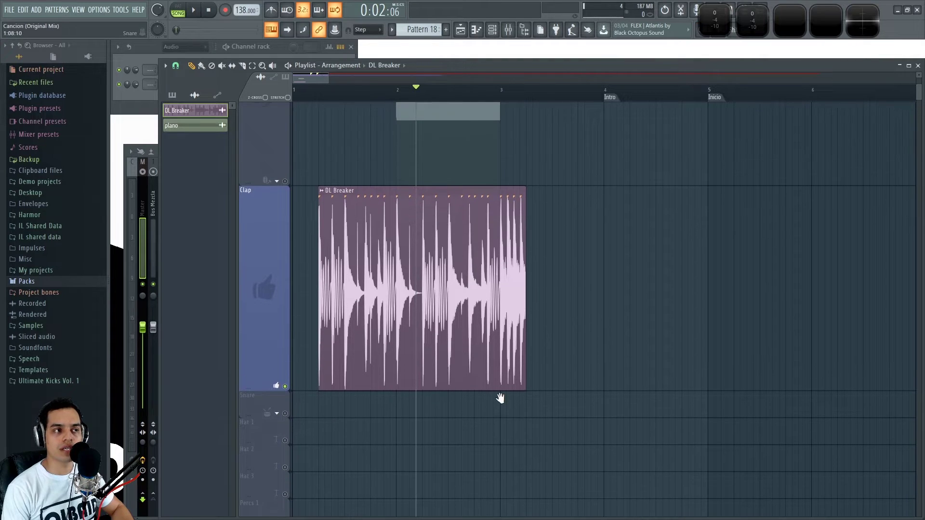
scroll(307, 289, "up", 2)
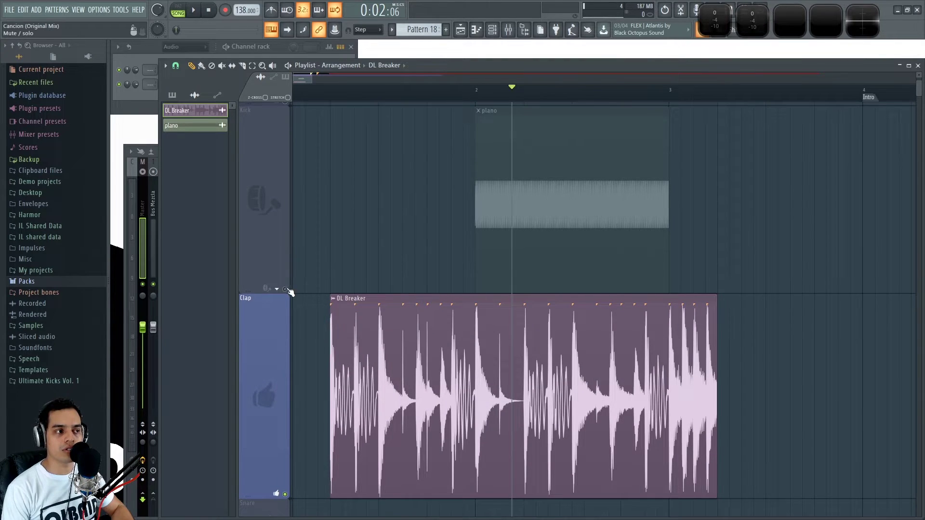
right_click(285, 289)
scroll(475, 262, "up", 3)
left_click_drag(546, 220, 477, 244)
scroll(477, 245, "up", 2)
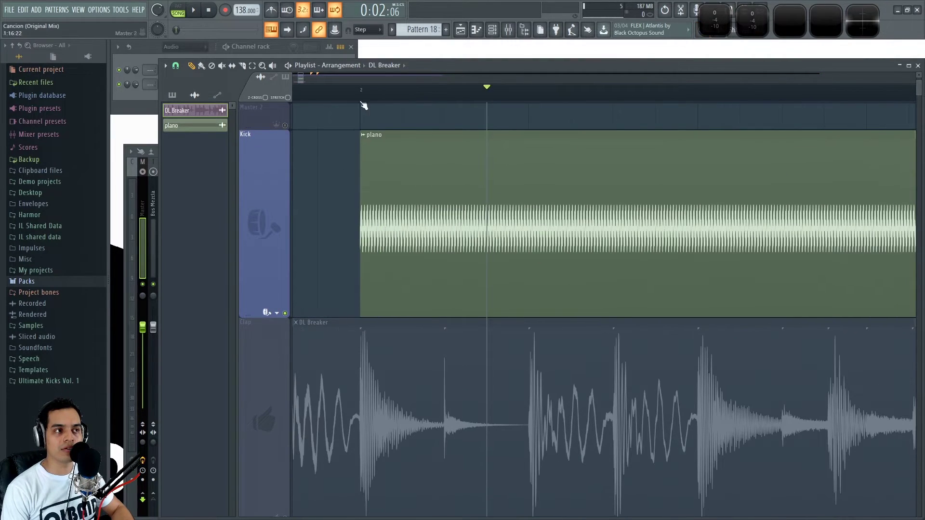
key("space")
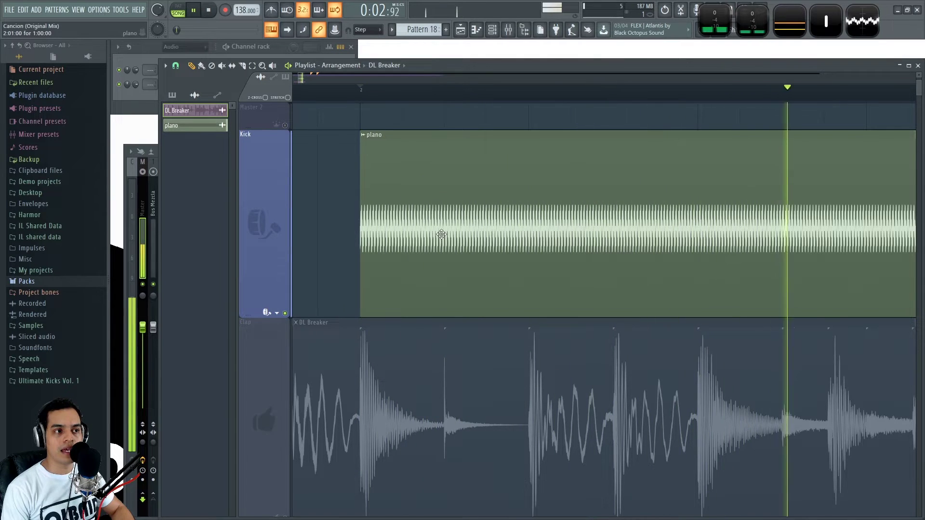
key("space")
scroll(481, 252, "up", 1)
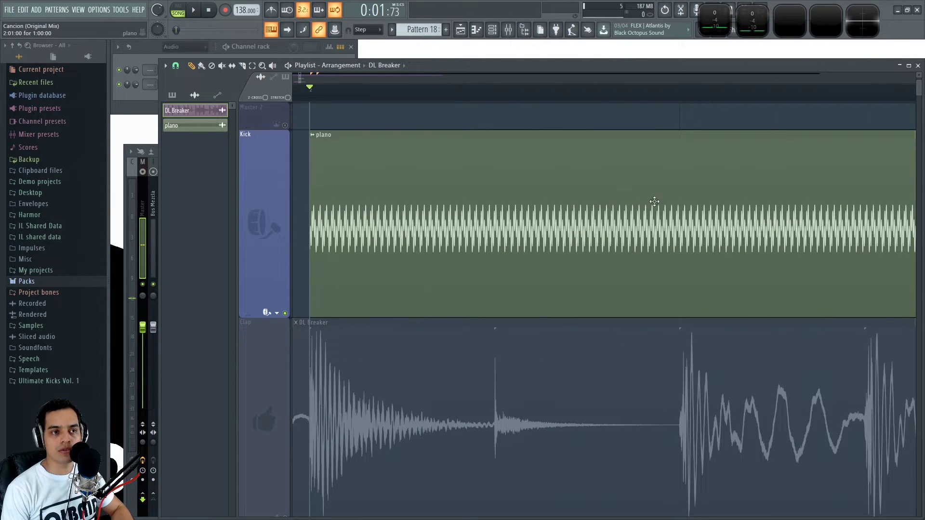
scroll(646, 201, "down", 3)
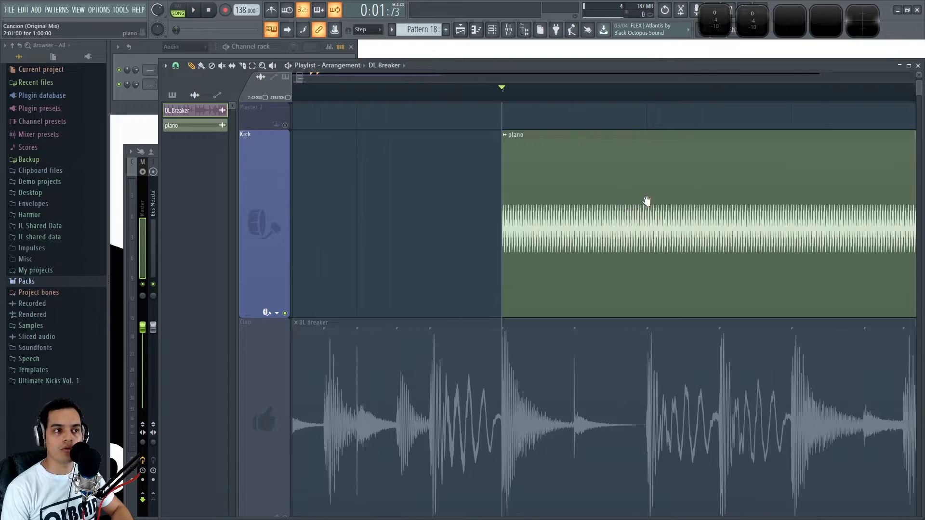
Step: Open the two peak level meters as enlarged windows and play the plano clip to check its level on them
left_click_drag(647, 201, 525, 201)
key("space")
key("space")
double_click(720, 23)
double_click(751, 21)
key("space")
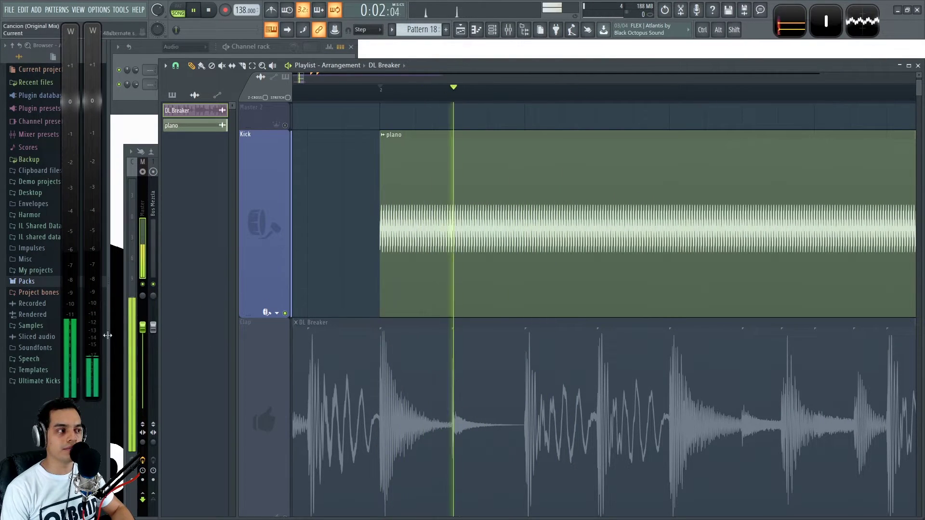
key("space")
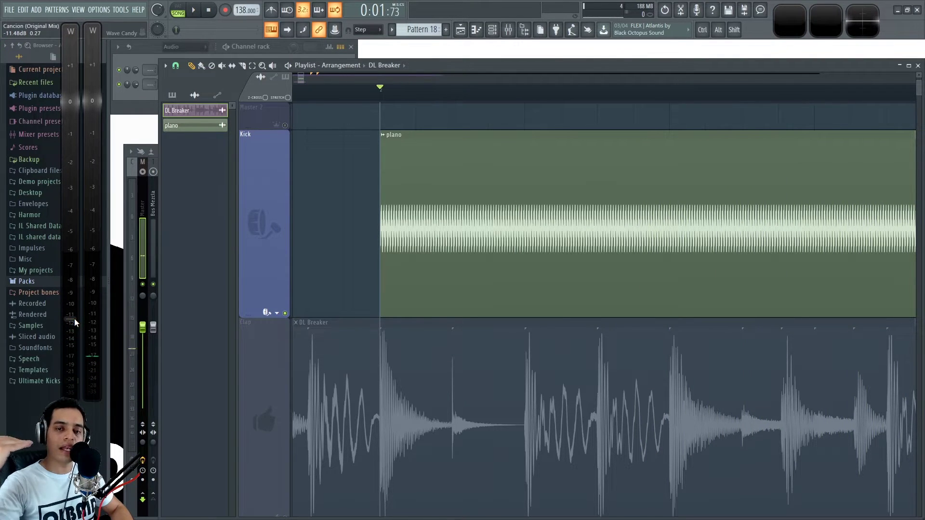
scroll(453, 230, "down", 1)
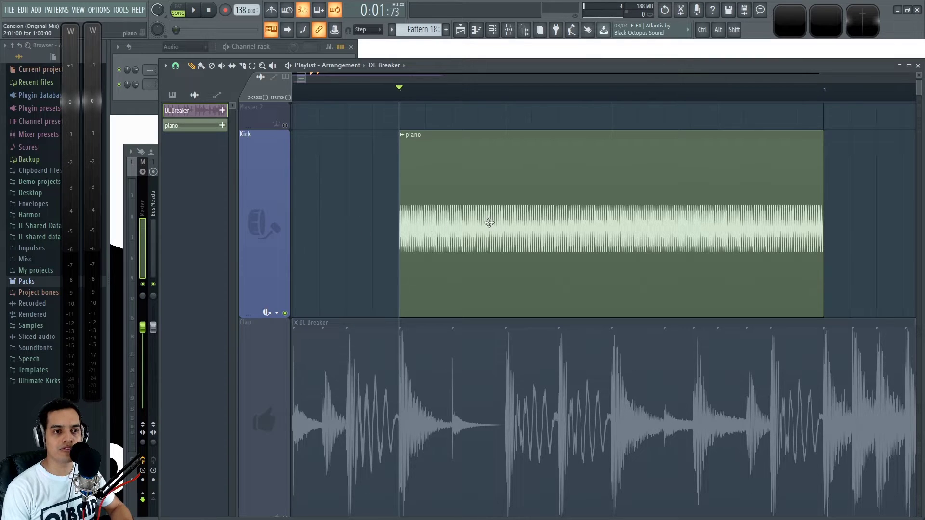
key("space")
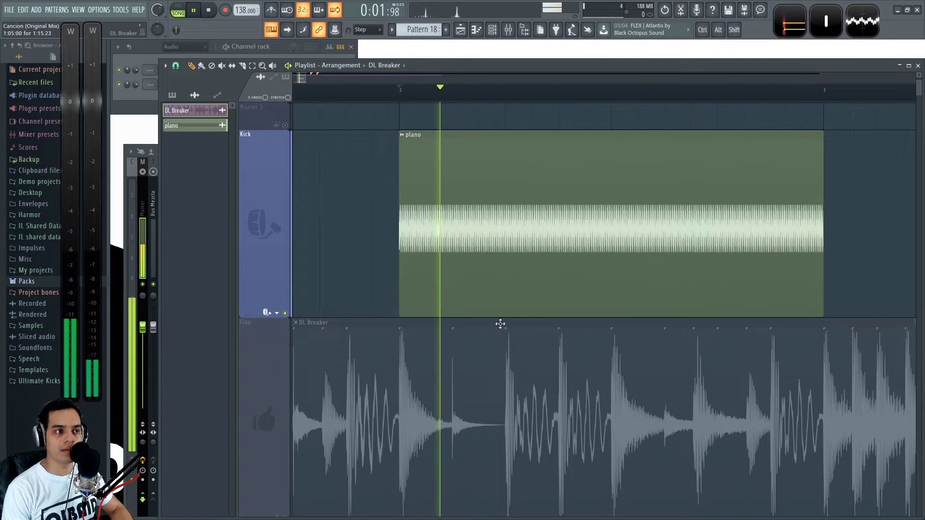
key("space")
Step: Solo the Clap track and play DL Breaker from bar 2 and from its quiet tail to check its levels on the meters
scroll(306, 366, "down", 2)
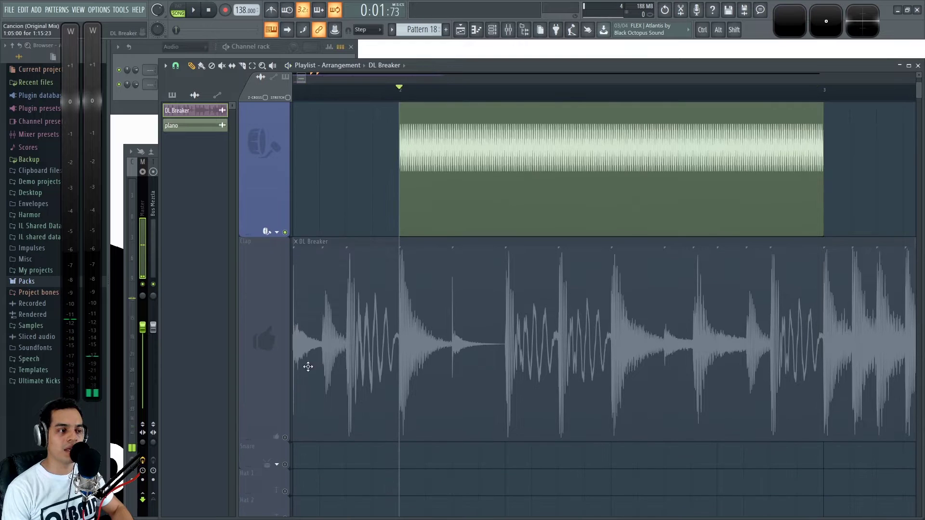
left_click(342, 322)
key("space")
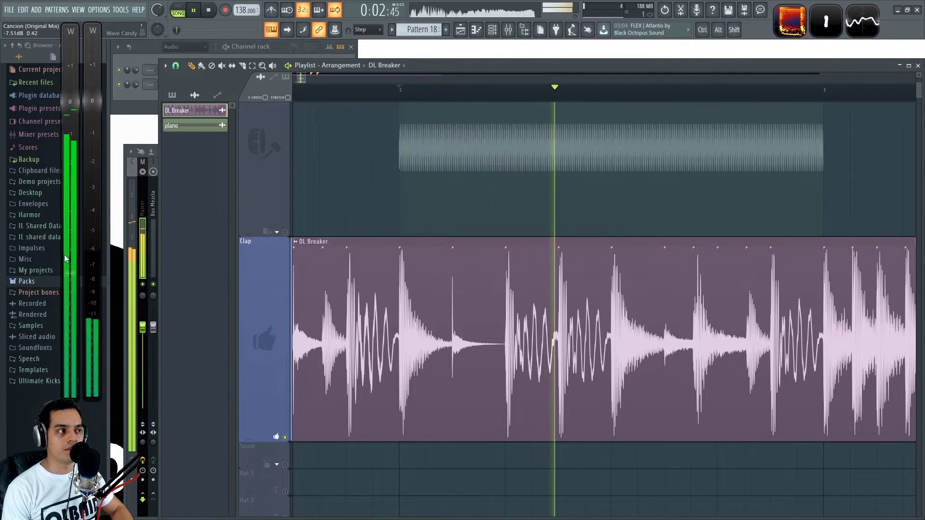
key("space")
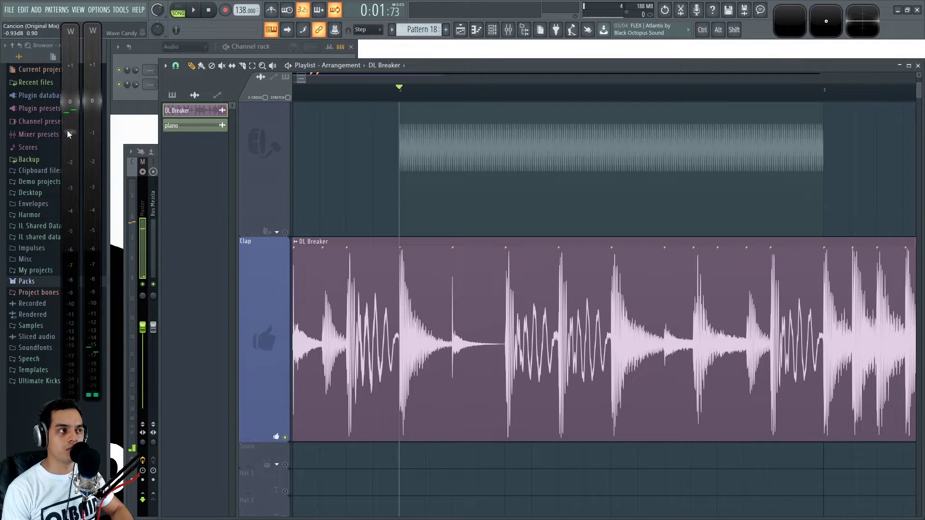
left_click(469, 90)
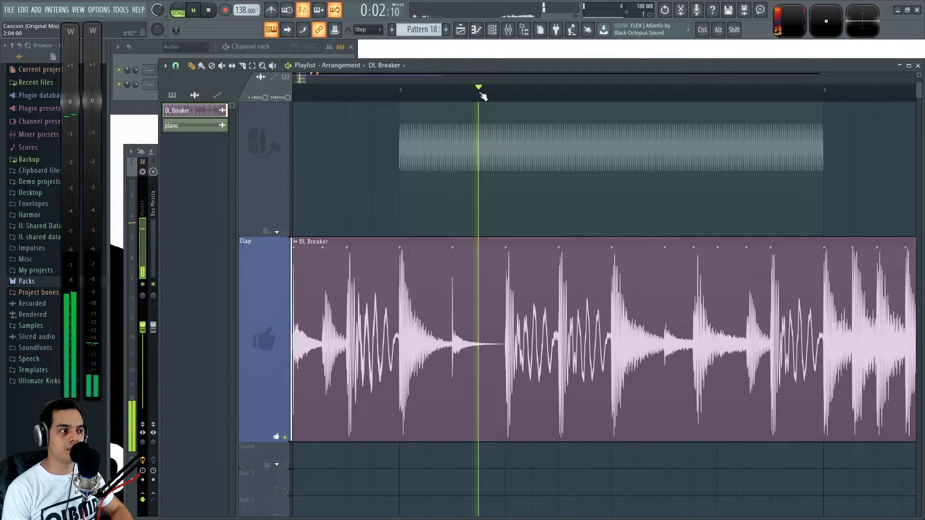
Step: Loop the quiet tail of DL Breaker just before beat 2 of bar 2 to check its level, and clear the time selection
left_click_drag(470, 99, 501, 100)
key("space")
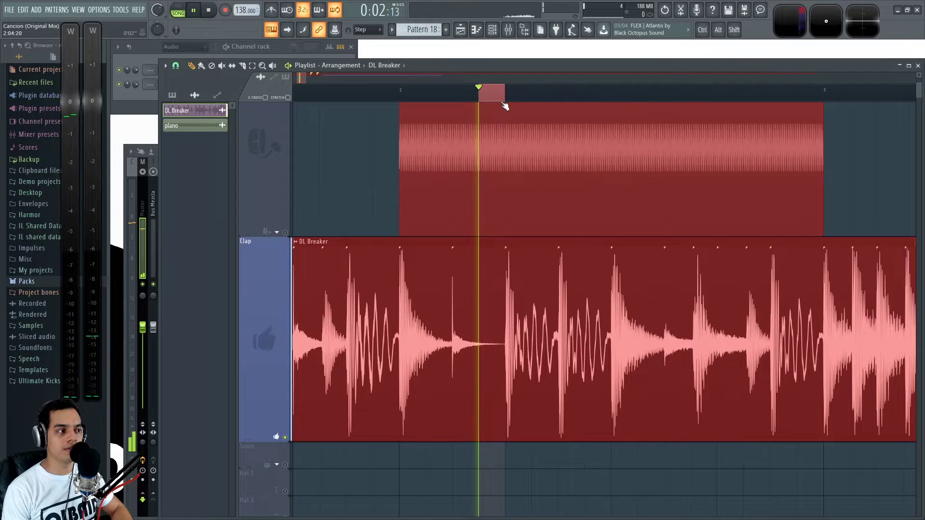
key("space")
left_click(409, 96, "ctrl")
Step: Select the time range of the first drum hit in the DL Breaker clip and play it
scroll(485, 236, "down", 4)
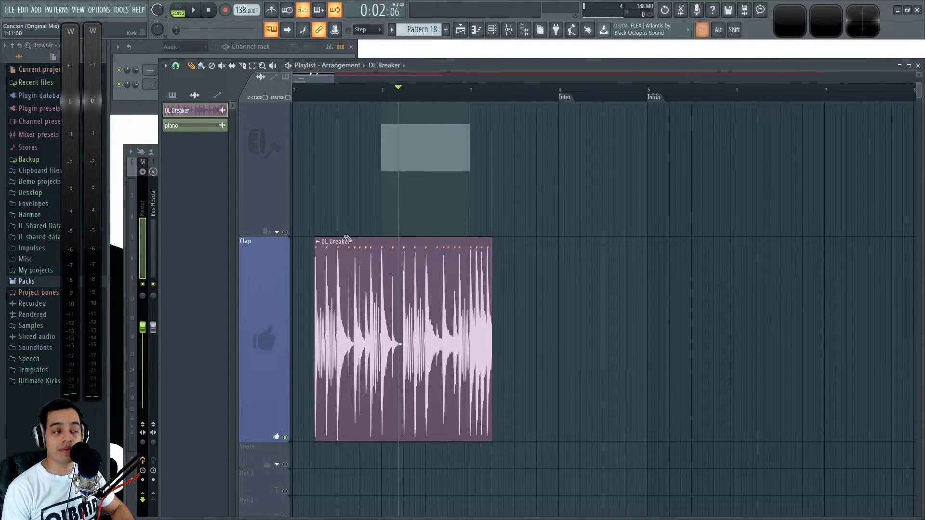
scroll(330, 224, "up", 4)
left_click_drag(331, 211, 511, 138)
scroll(603, 128, "down", 3)
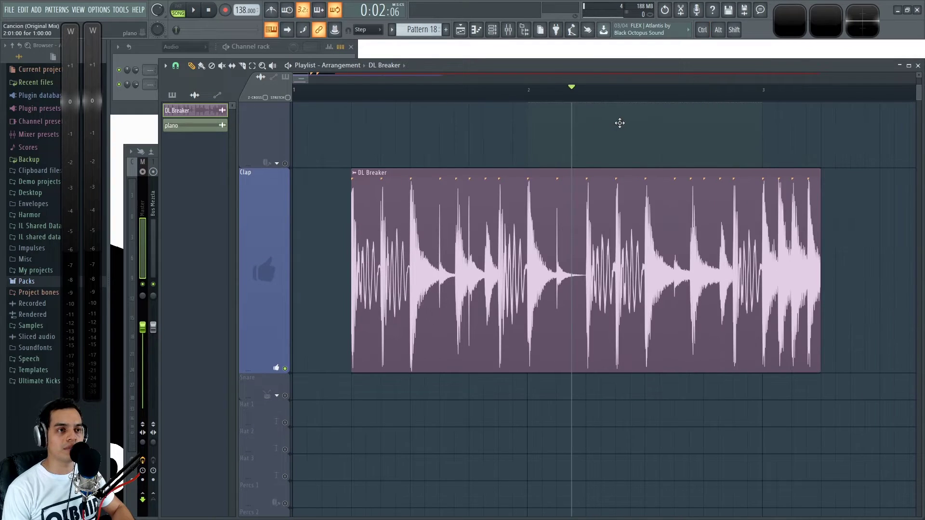
scroll(328, 252, "up", 4)
scroll(340, 274, "up", 3)
left_click_drag(528, 346, 380, 367)
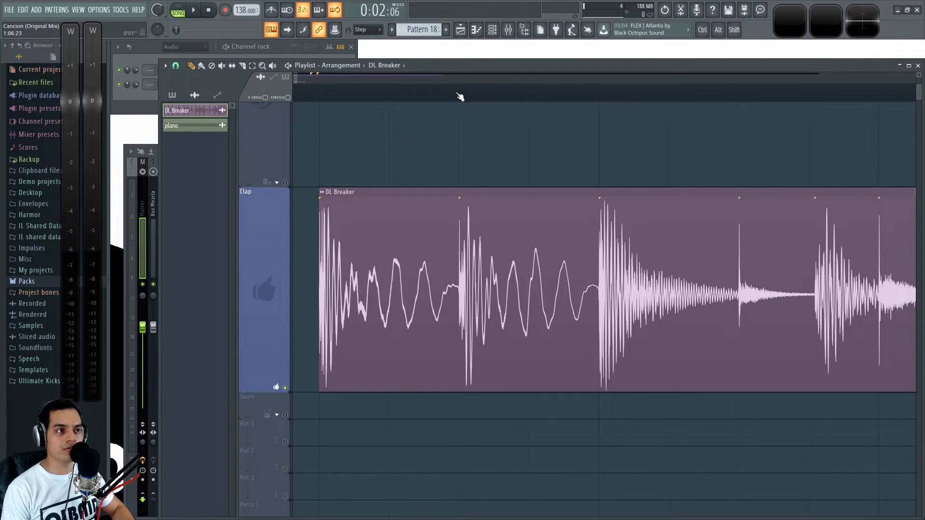
left_click_drag(441, 99, 329, 117)
key("space")
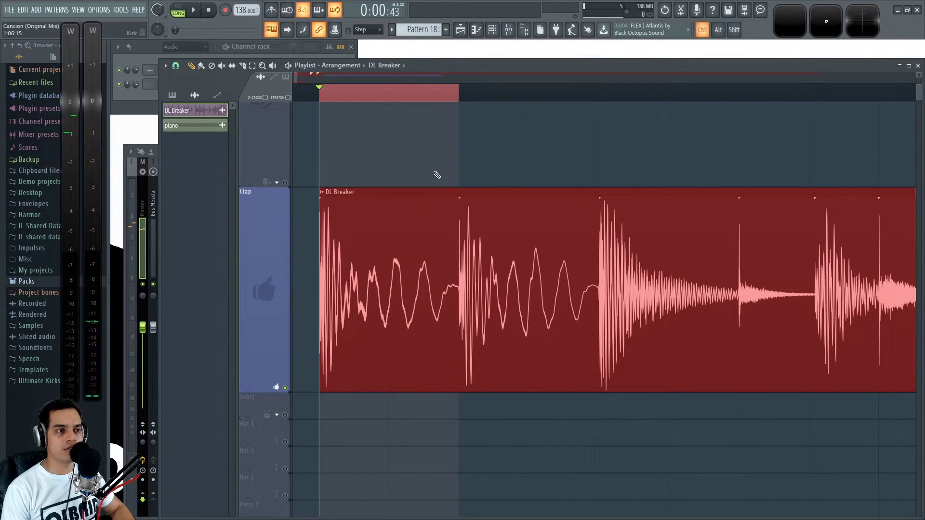
Step: Shorten the DL Breaker clip to its first drum hit, clear the time selection, and place the playhead at the clip's start
scroll(436, 175, "down", 4)
left_click_drag(887, 210, 395, 274)
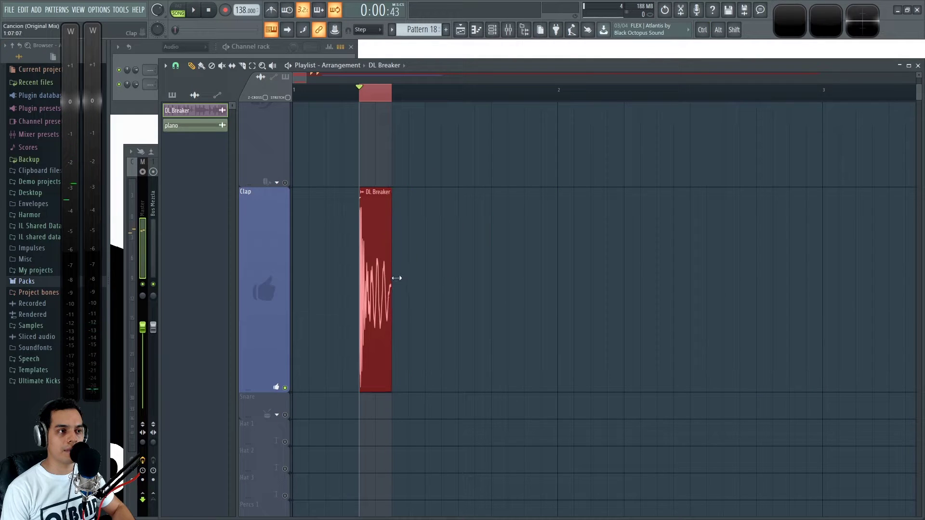
scroll(364, 203, "up", 4)
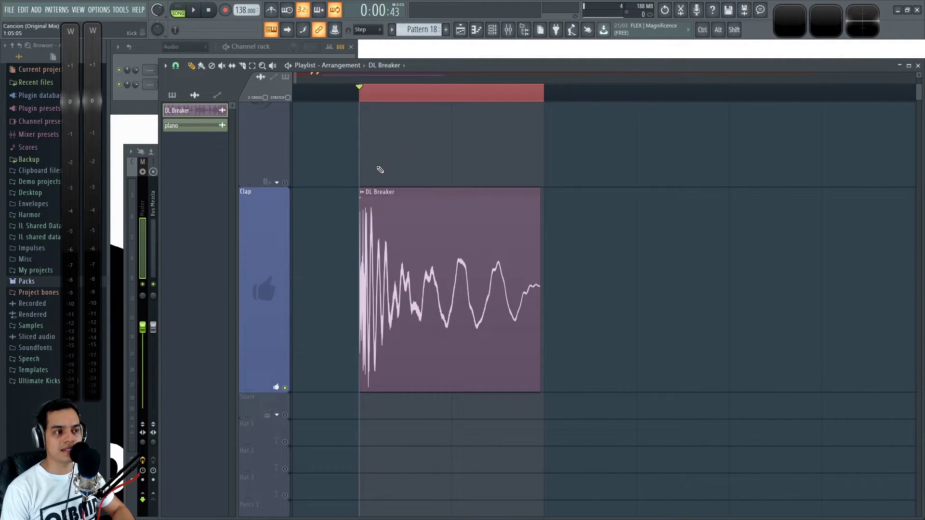
left_click(383, 91)
left_click(362, 97)
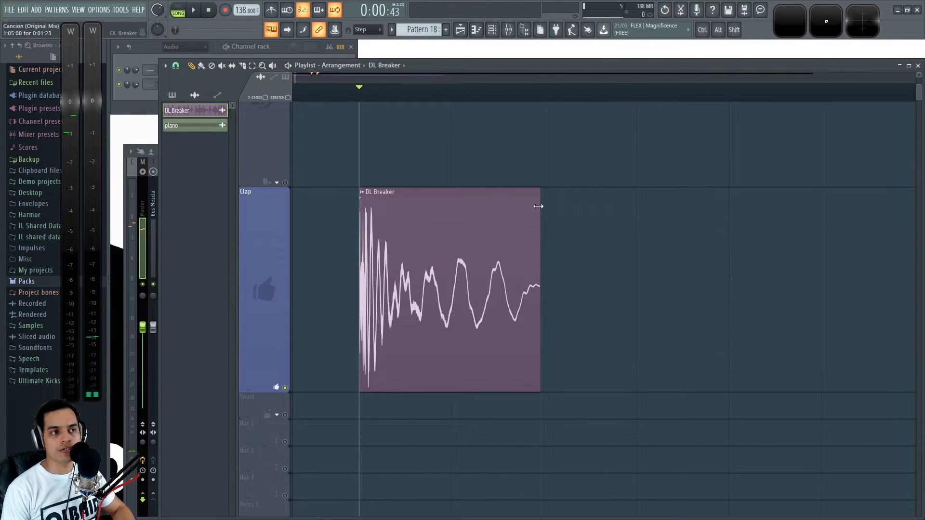
Step: Temporarily trim the clip's end to leave only the hit's initial attack, play it on the meters, and restore the full hit
left_click_drag(538, 206, 381, 250)
key("space")
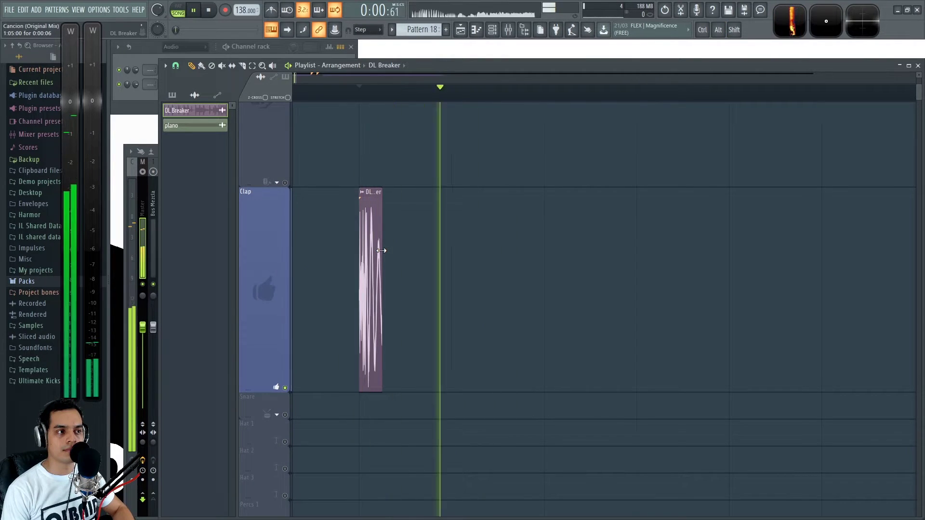
key("space")
left_click_drag(381, 250, 540, 260)
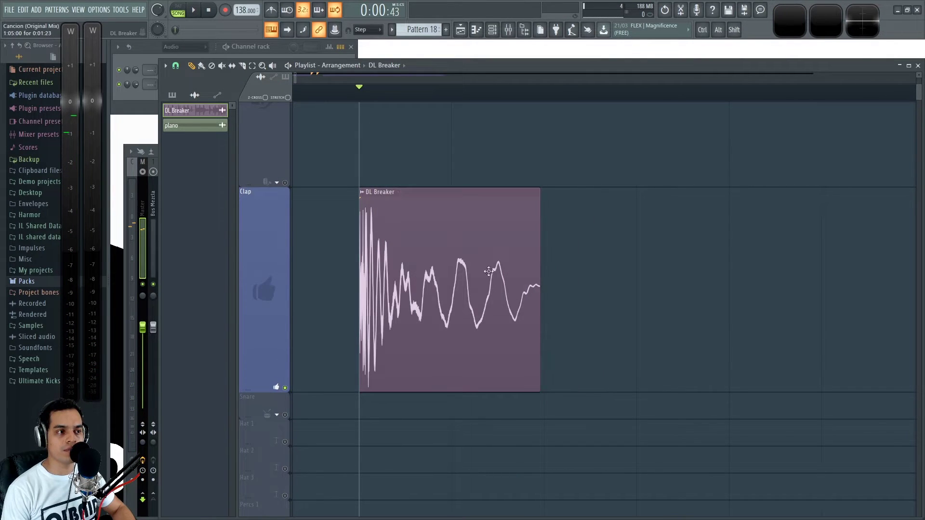
Step: Temporarily trim the attack off the clip's start, play the remaining decay on the meters, and restore the start
left_click_drag(363, 290, 411, 290)
key("space")
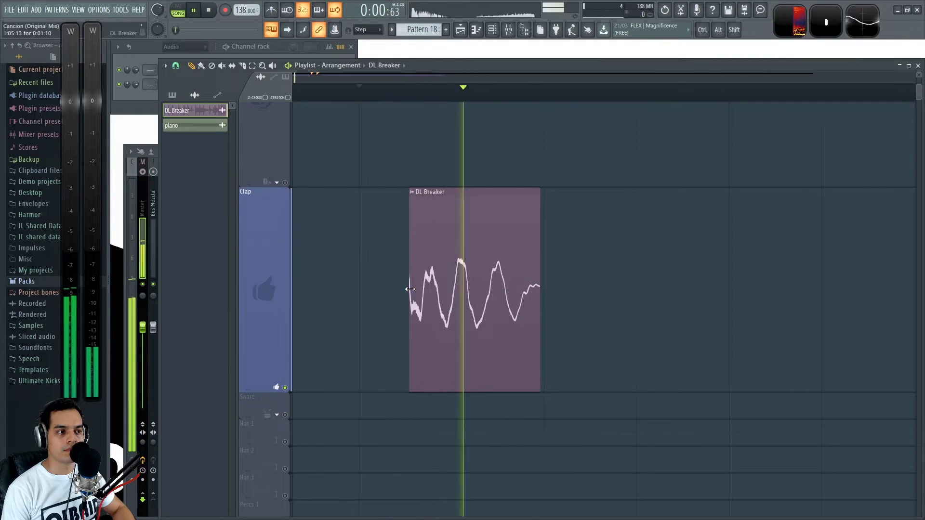
key("space")
left_click_drag(410, 289, 353, 295)
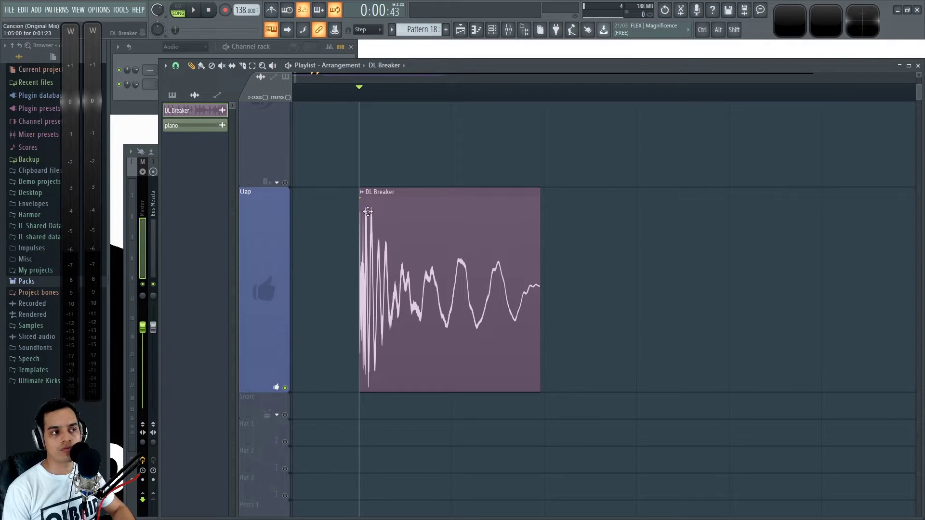
Step: Extend the end of the DL Breaker clip to include the second hit and part of the third
scroll(510, 255, "down", 5)
left_click_drag(567, 231, 523, 267)
scroll(524, 267, "up", 4)
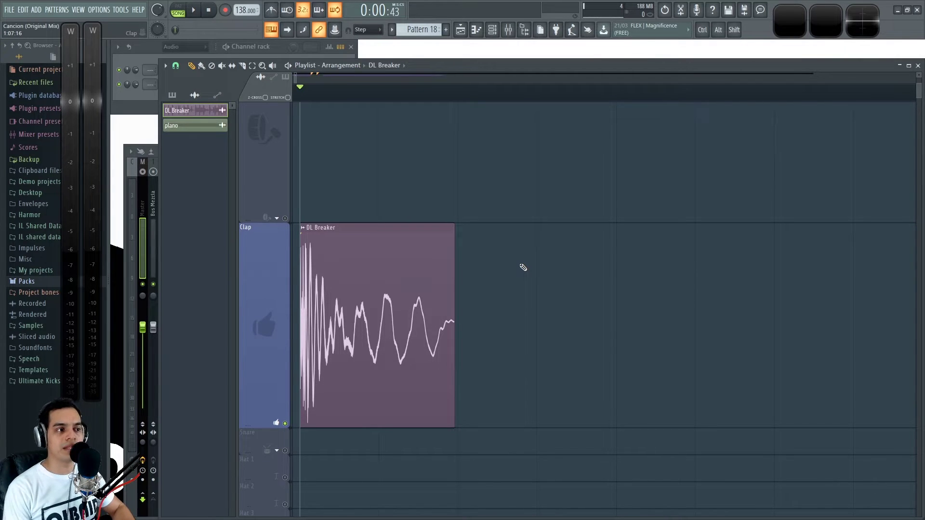
left_click_drag(451, 237, 669, 237)
scroll(613, 234, "down", 3)
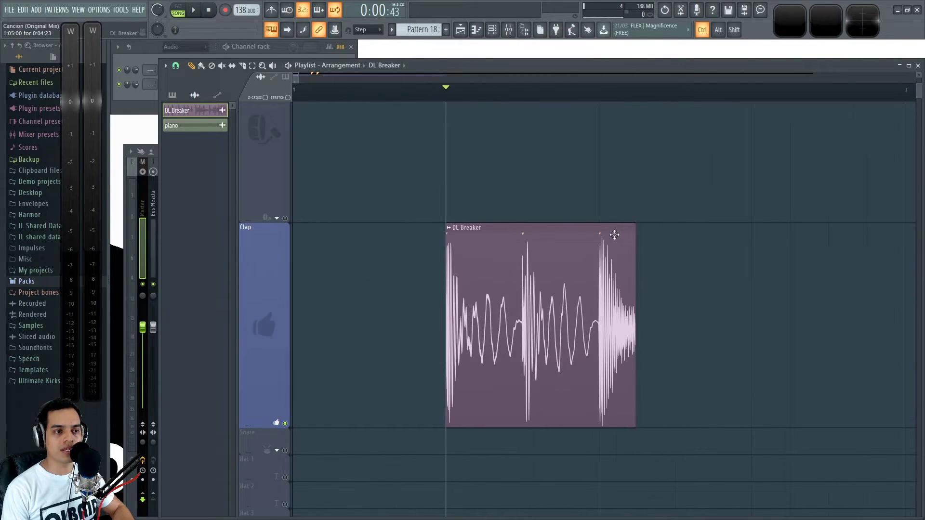
scroll(530, 250, "up", 4)
left_click_drag(420, 172, 458, 159)
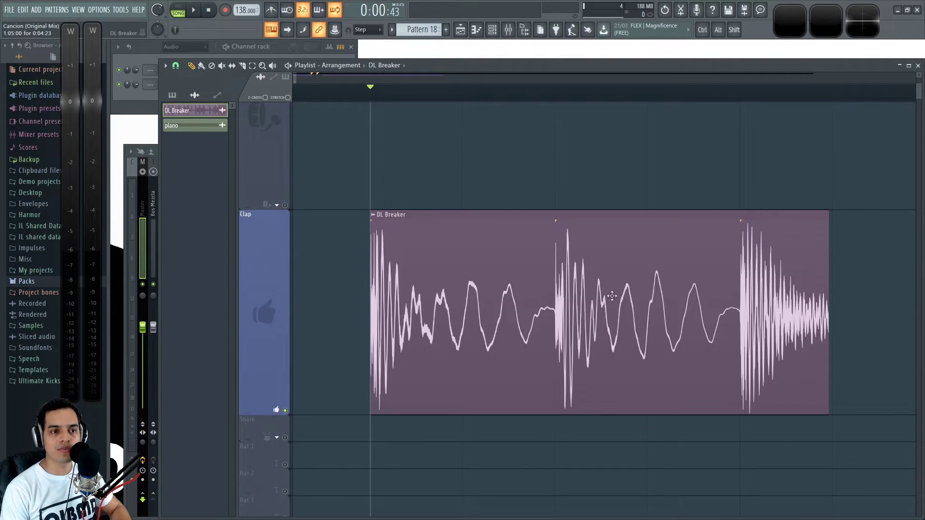
Step: Extend the end of the DL Breaker clip further to include the short fourth hit and its quiet tail
left_click_drag(828, 248, 868, 251)
left_click_drag(821, 164, 620, 202)
left_click_drag(664, 281, 783, 275)
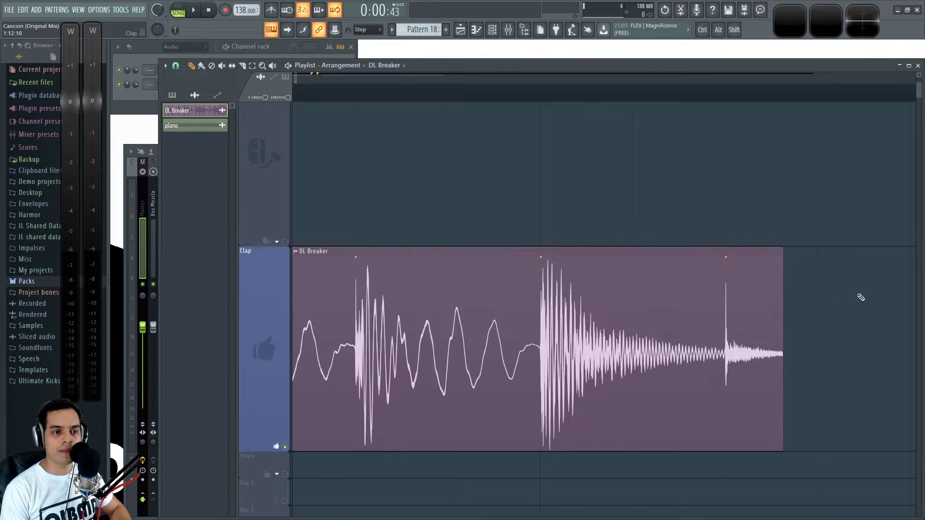
left_click_drag(844, 295, 670, 306)
left_click_drag(610, 297, 653, 302)
scroll(563, 311, "up", 1)
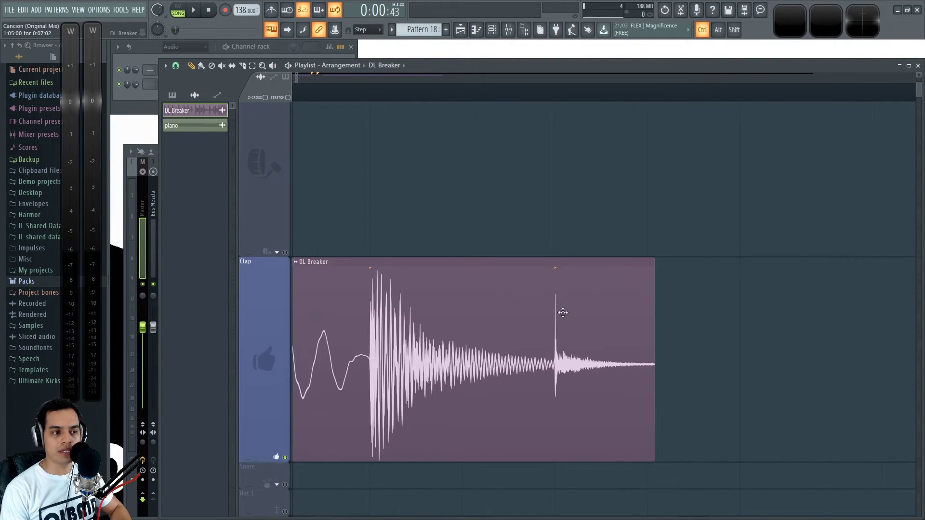
Step: Trim the start of the DL Breaker clip to isolate the fourth hit, leaving a sliver before its transient
left_click_drag(417, 222, 592, 177)
scroll(504, 202, "down", 3)
left_click_drag(386, 250, 633, 270)
scroll(671, 304, "up", 2)
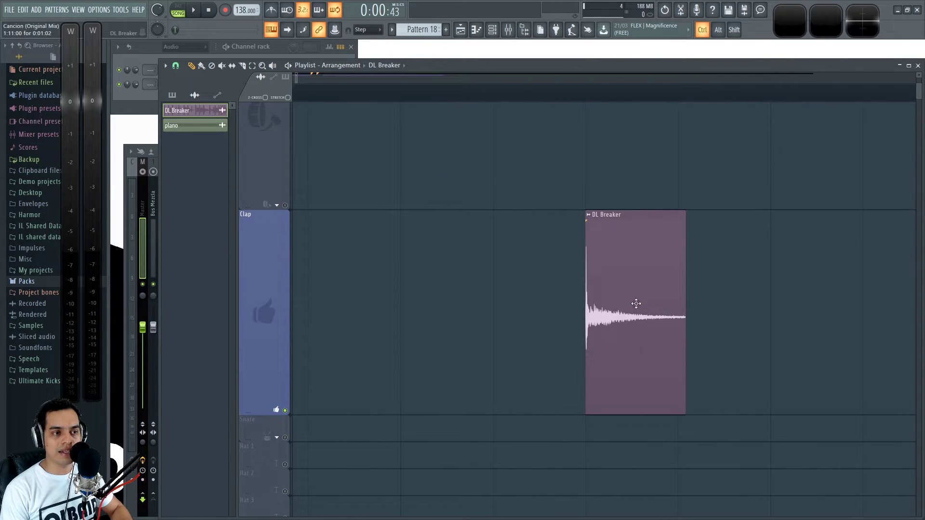
left_click_drag(589, 300, 584, 300)
Step: Place the playhead just before the isolated hit and play it repeatedly to check its level on the meters
left_click(578, 95)
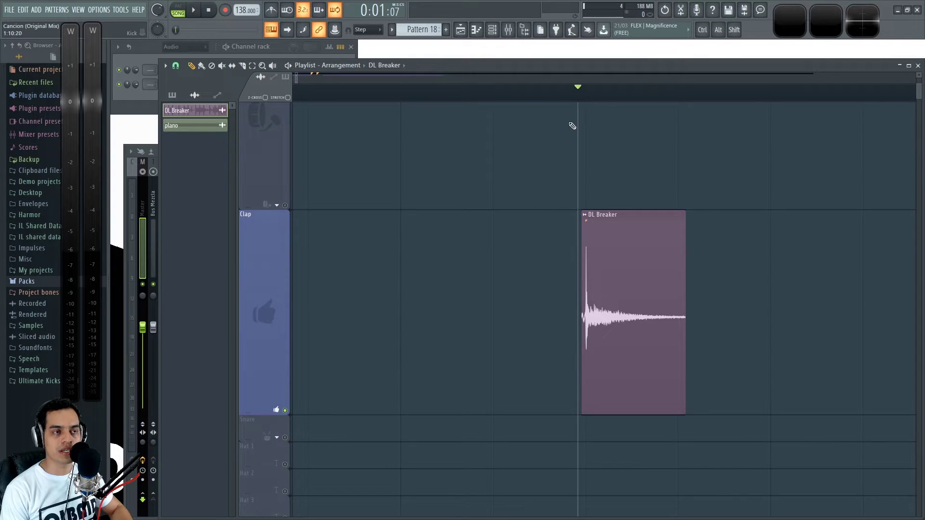
key("space")
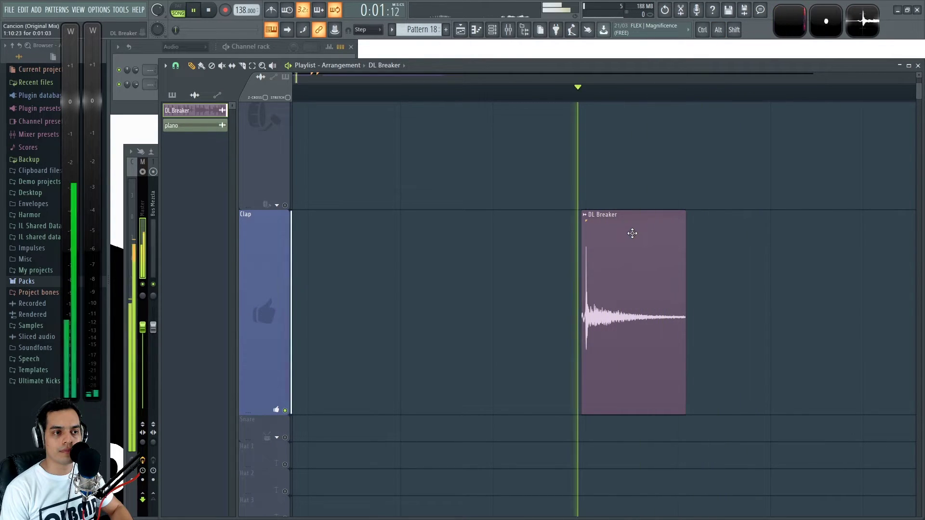
key("space")
key("space")
key("space")
Step: Trim the clip's start exactly to the transient of the isolated hit and play it
left_click_drag(721, 274, 661, 262)
left_click_drag(522, 288, 526, 288)
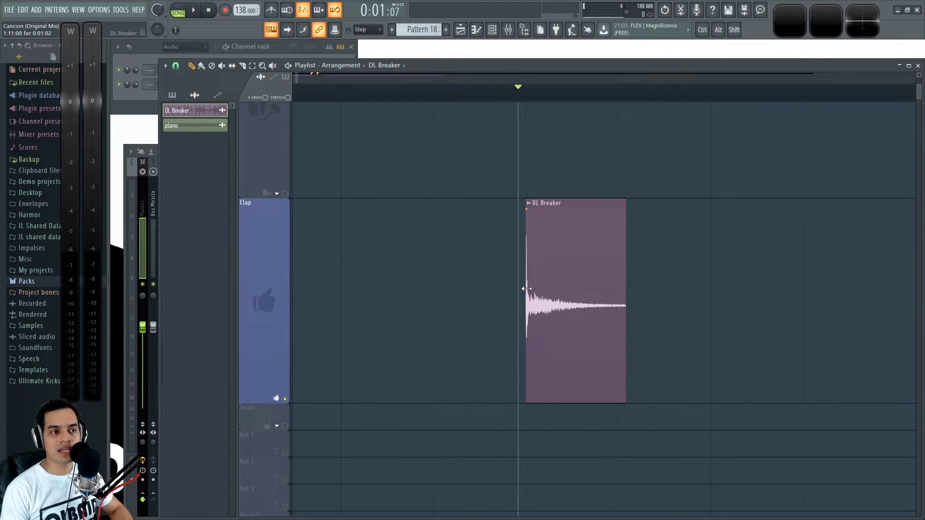
key("space")
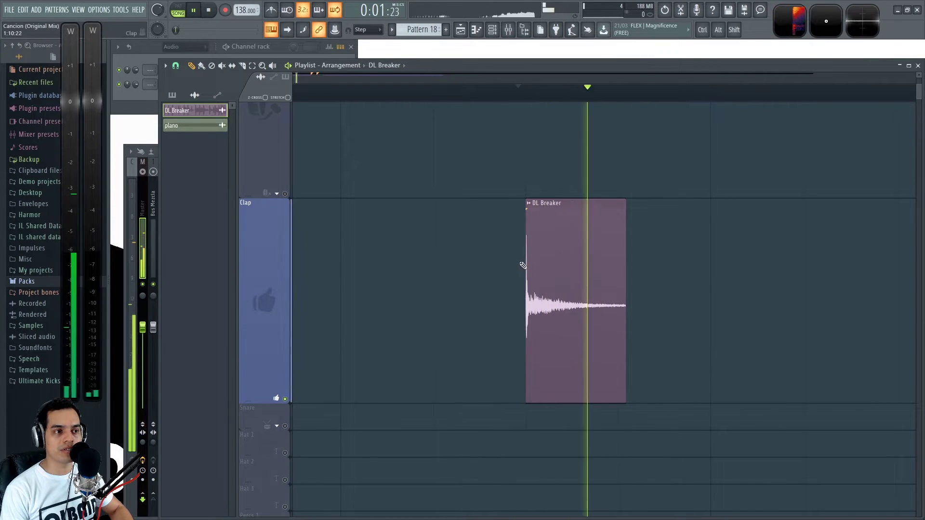
key("space")
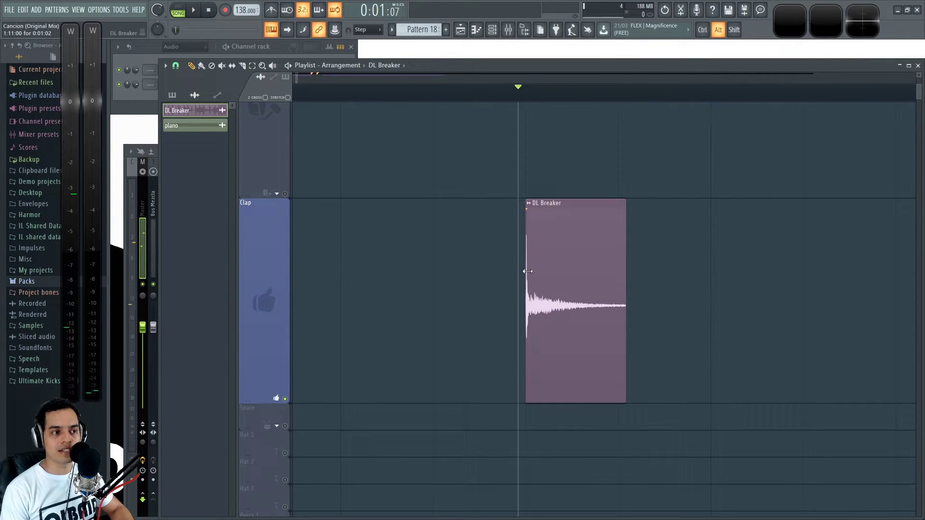
Step: Trim the transient off the clip's start and play the remaining tail repeatedly to check its peak level on the meters
left_click_drag(528, 272, 531, 272)
key("space")
key("space")
key("space")
key("space")
key("space")
key("space")
key("space")
key("space")
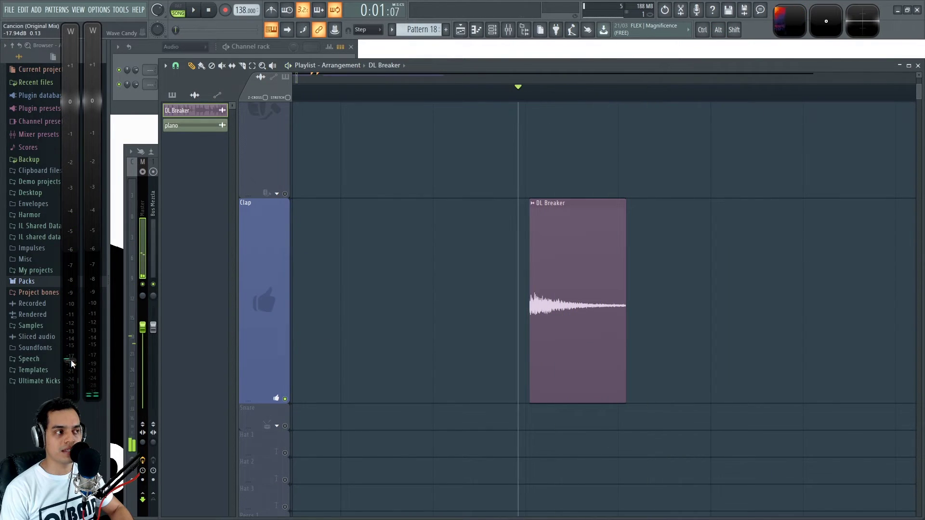
key("space")
key("space")
key("space")
key("space")
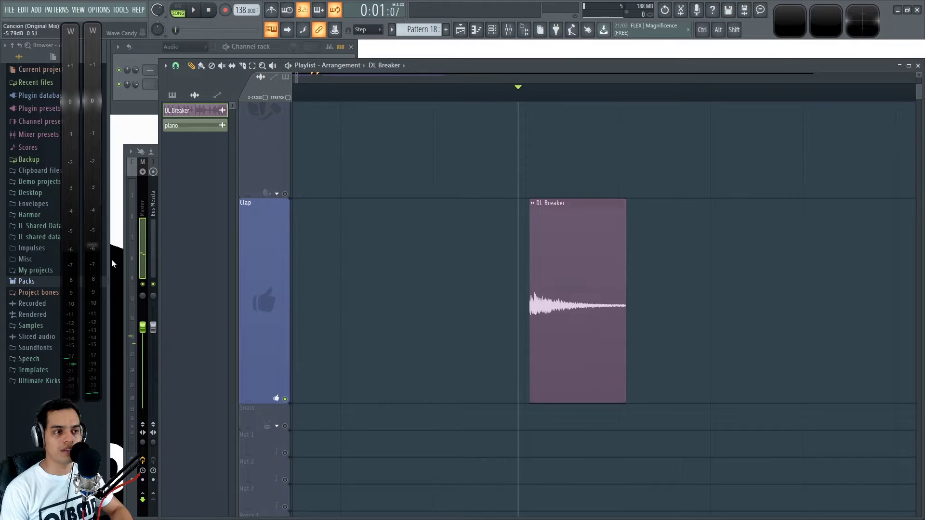
Step: Restore the transient, trim the clip's end so only the transient remains, and play it from an earlier playhead position
left_click_drag(529, 305, 526, 305)
left_click_drag(626, 293, 529, 295)
left_click(434, 98)
key("space")
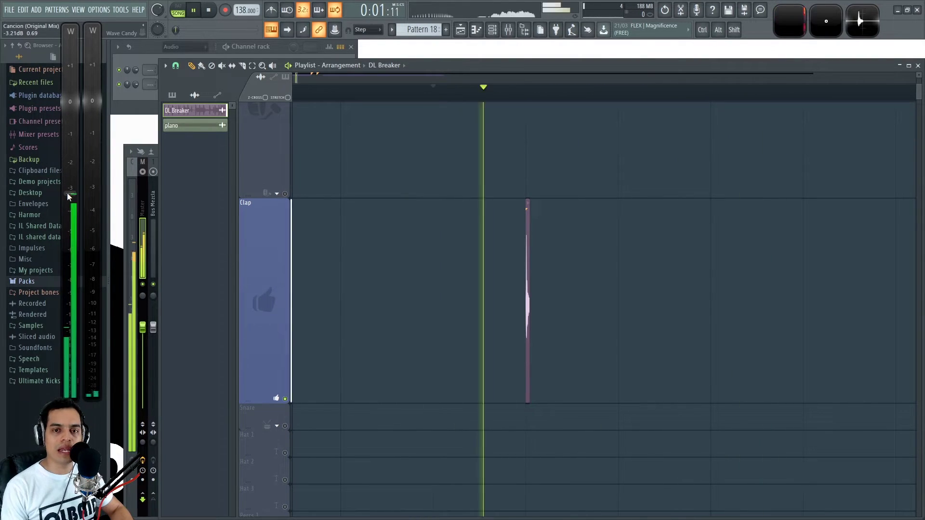
key("space")
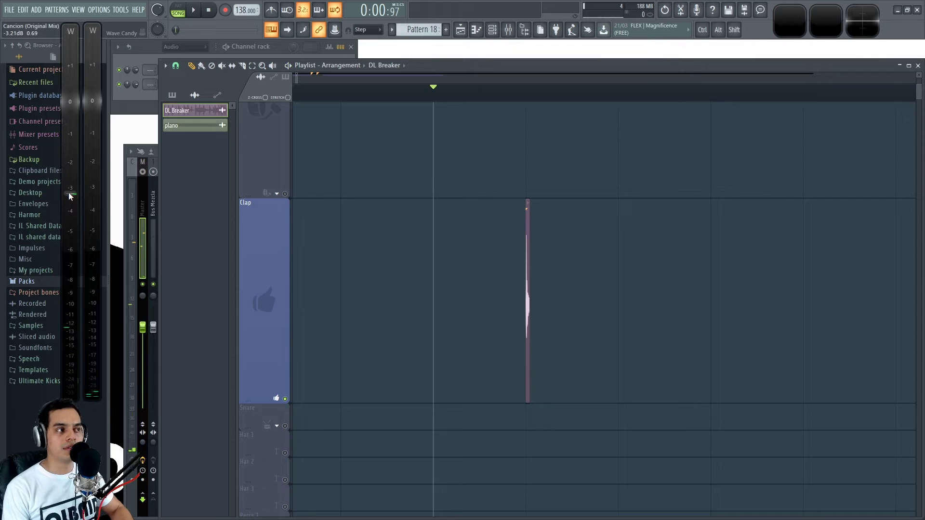
Step: Restore the clip's tail, extend its start slightly before the transient, and play it repeatedly
left_click_drag(530, 247, 622, 260)
left_click_drag(526, 300, 522, 299)
key("space")
key("space")
key("space")
key("space")
key("space")
key("space")
Step: Fine-tune the clip's start just before the transient and replay the hit to compare its levels
left_click_drag(521, 297, 522, 298)
key("space")
key("space")
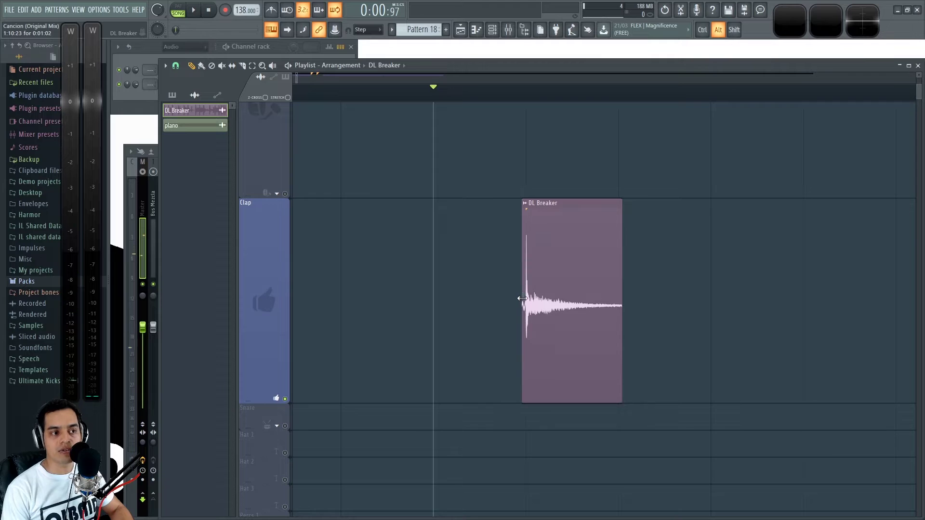
left_click_drag(522, 265, 521, 299)
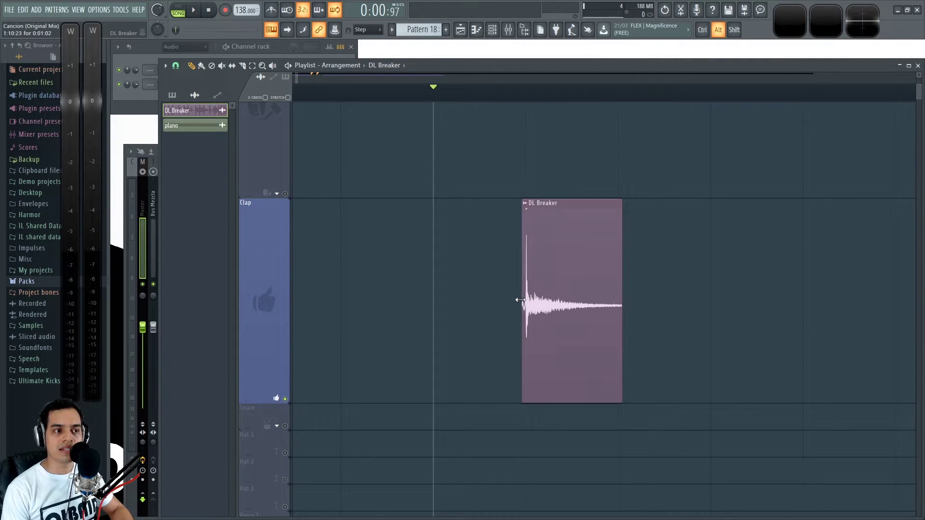
key("space")
key("space")
key("space")
key("space")
Step: Delete the DL Breaker clip from the Clap track and reset the Kick and Clap track heights to default
right_click(568, 296)
scroll(545, 310, "down", 5)
scroll(541, 312, "down", 5)
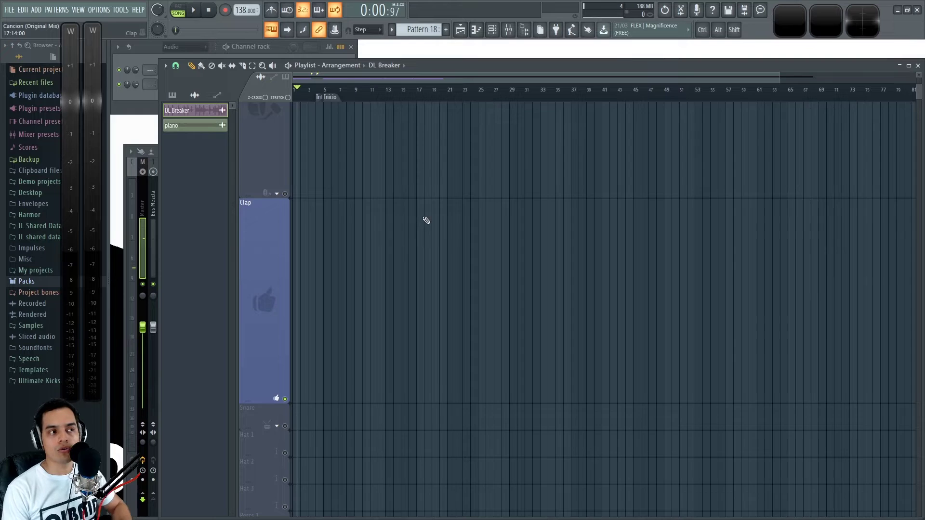
scroll(355, 221, "up", 4)
scroll(328, 198, "up", 3)
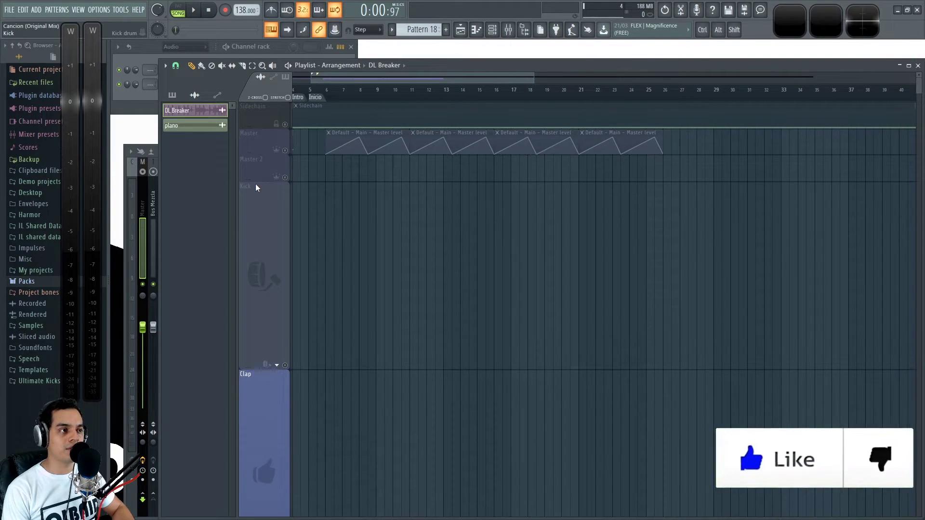
right_click(248, 366)
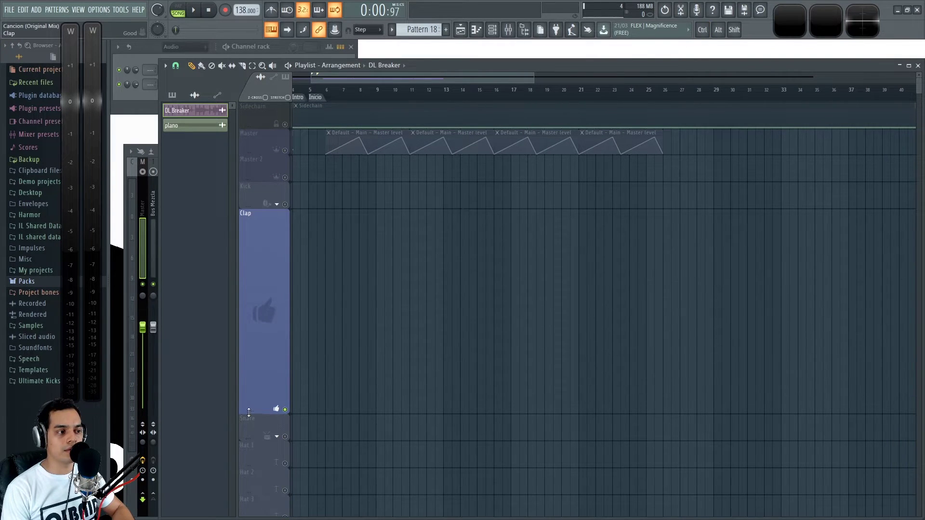
right_click(249, 413)
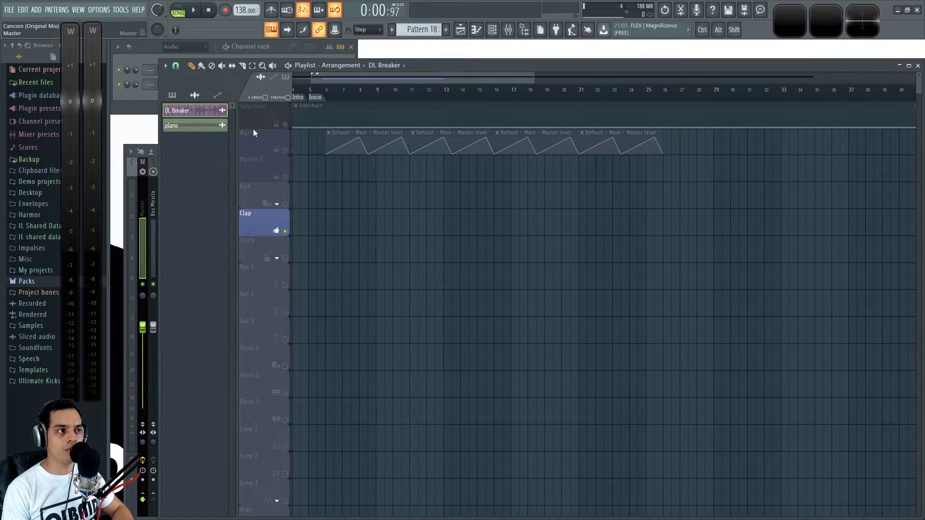
Step: Increase the heights of the Sidechain and Master tracks in the playlist
left_click_drag(253, 128, 250, 220)
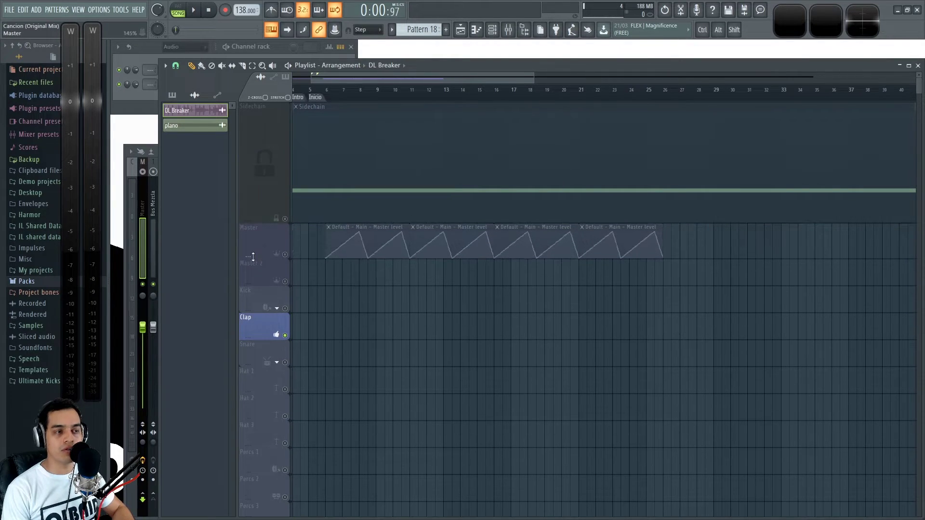
right_click(256, 234)
left_click_drag(257, 220, 257, 263)
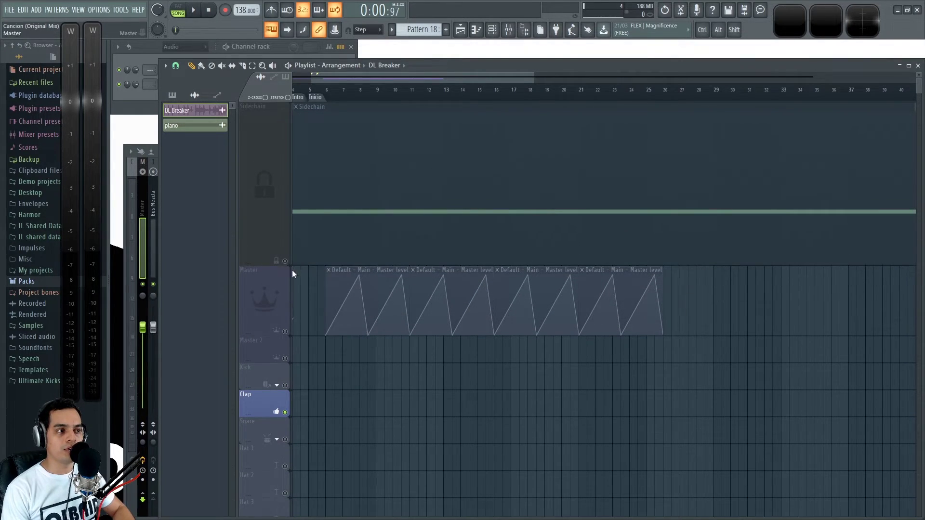
Step: Move the Master level automation clips to start at bar 1 of the playlist
scroll(343, 397, "up", 3)
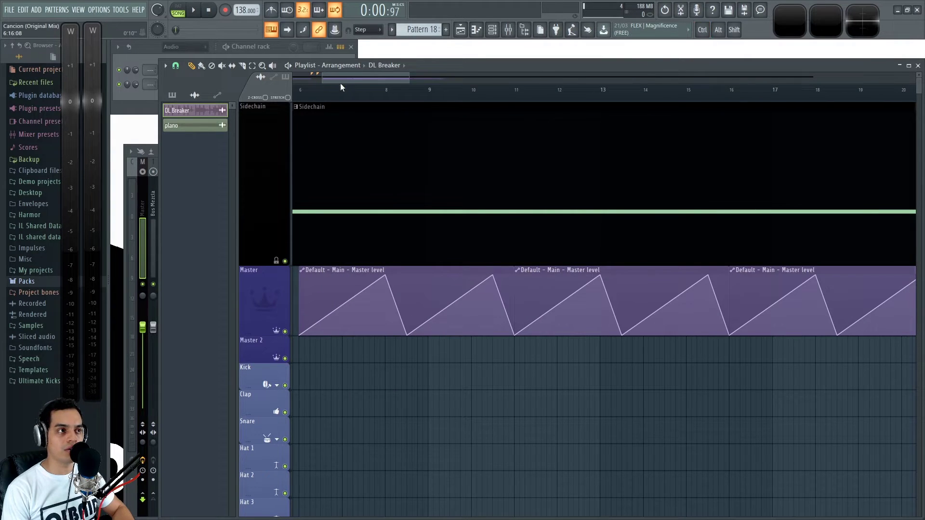
left_click_drag(340, 83, 174, 153)
left_click_drag(424, 271, 507, 272)
Step: Play the Master level automation repeatedly and watch the peak meters rise and fall
key("space")
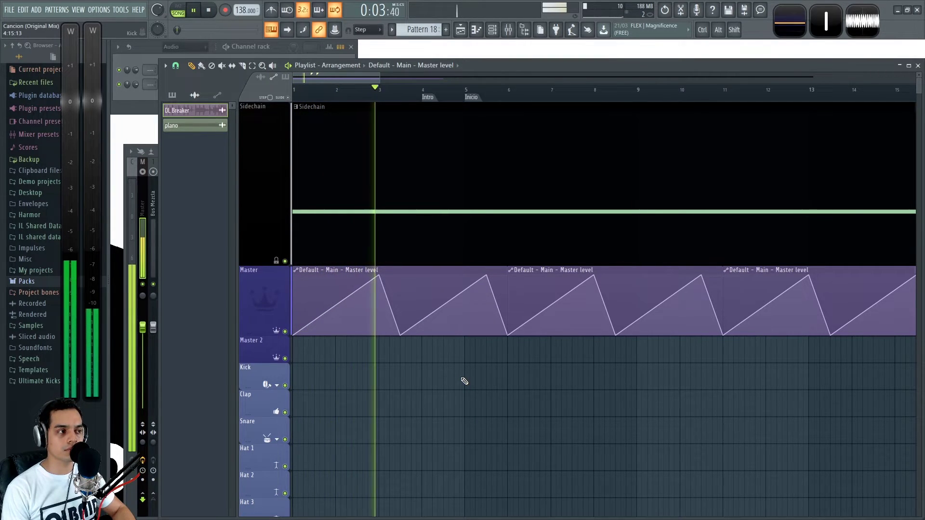
key("space")
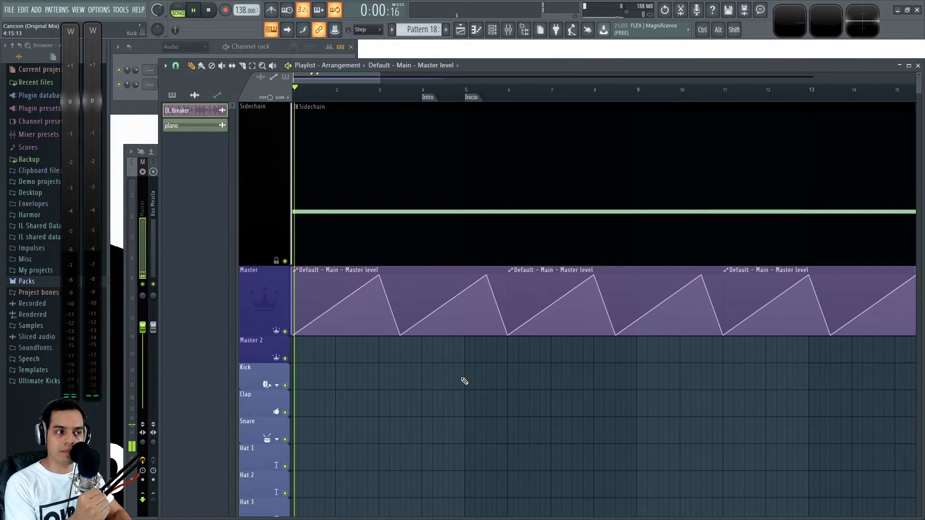
key("space")
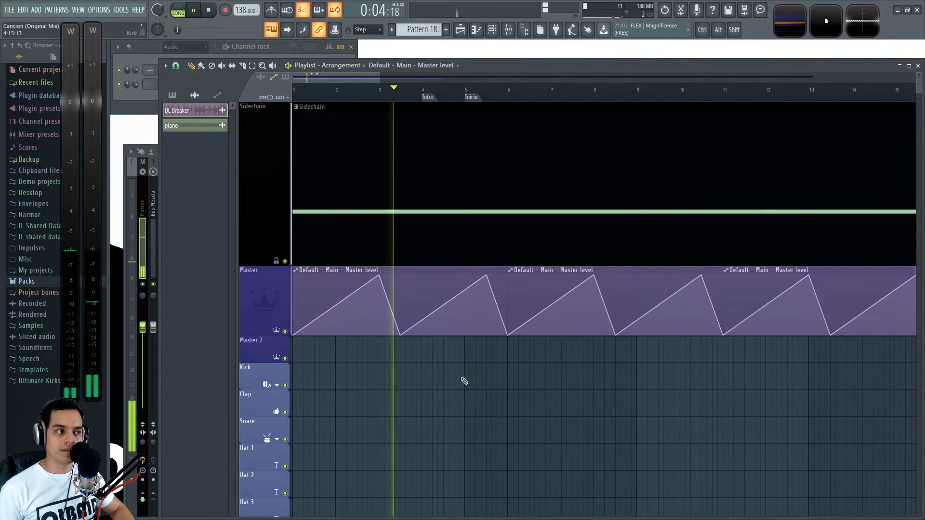
key("space")
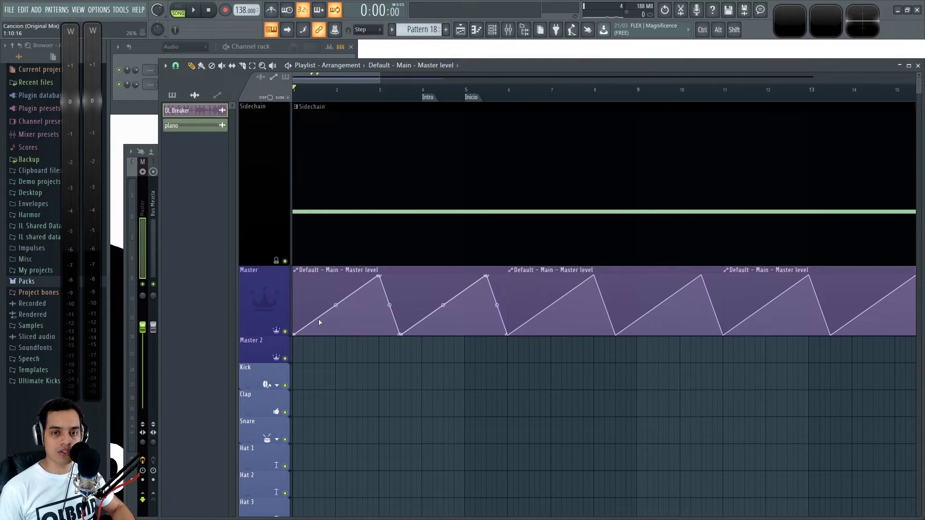
key("space")
key("space")
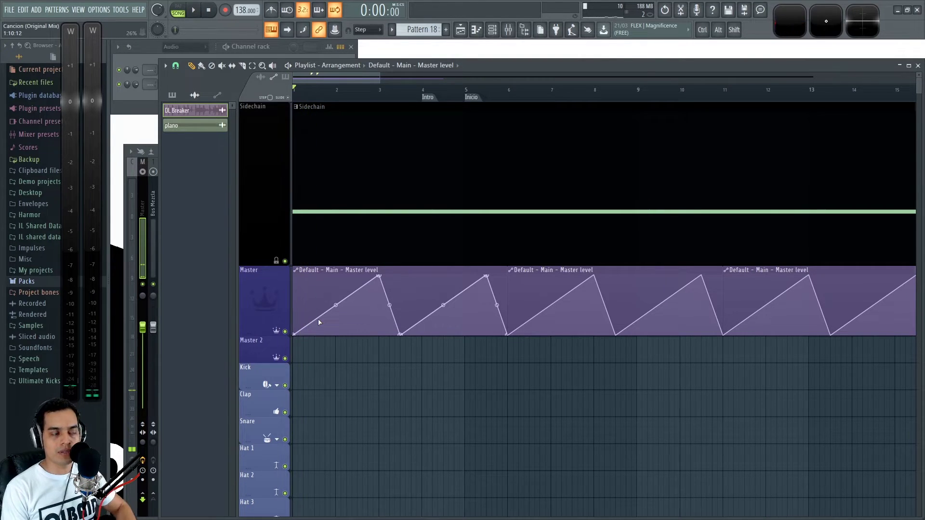
Step: Open the Master track's Fruity Limiter, enlarge its window, and compare the limiter controls with the compressor controls
key("F9")
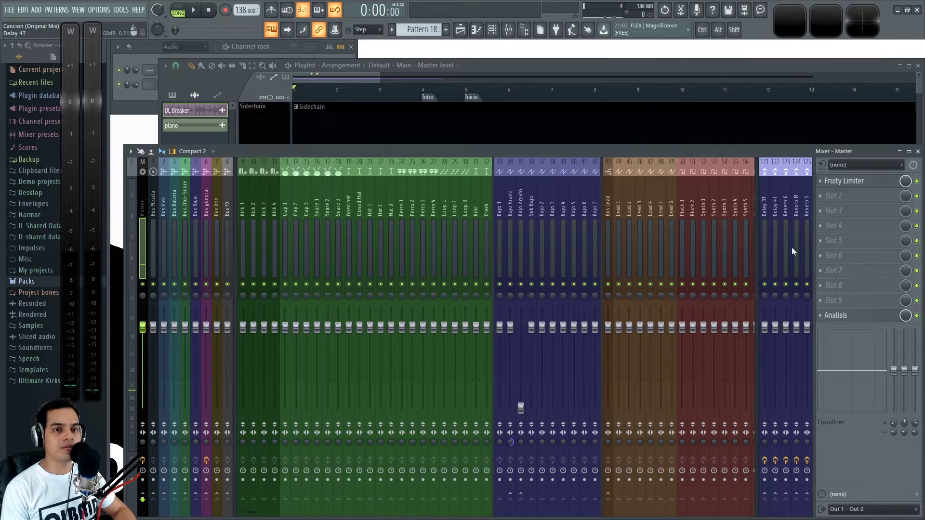
left_click(861, 184)
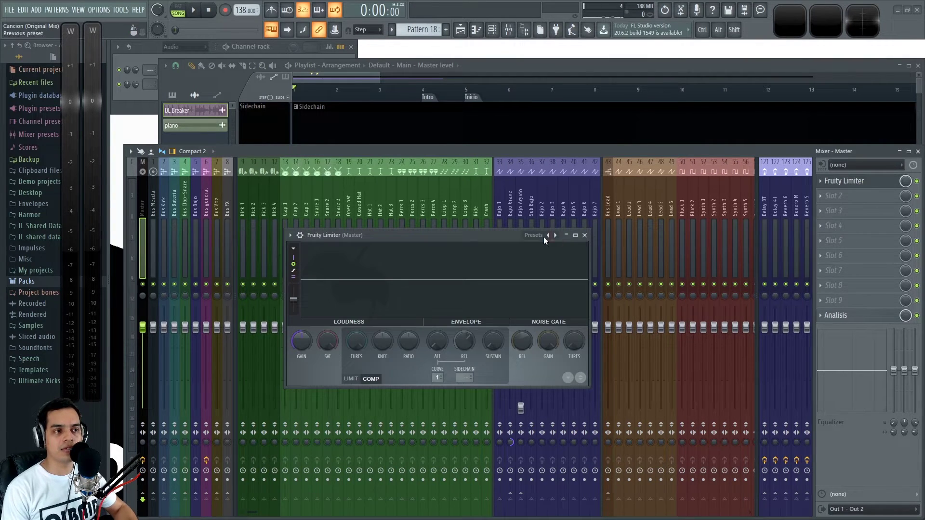
left_click_drag(476, 244, 416, 146)
left_click_drag(532, 291, 701, 470)
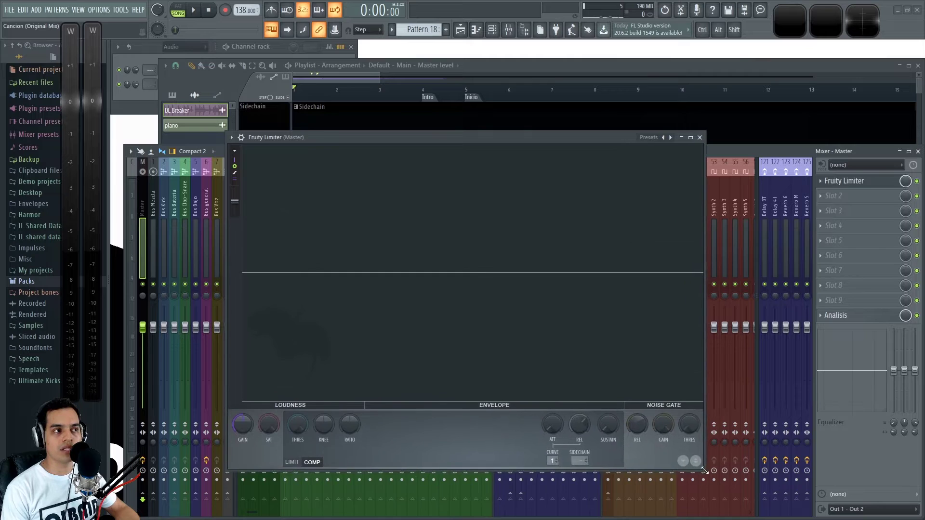
left_click(292, 463)
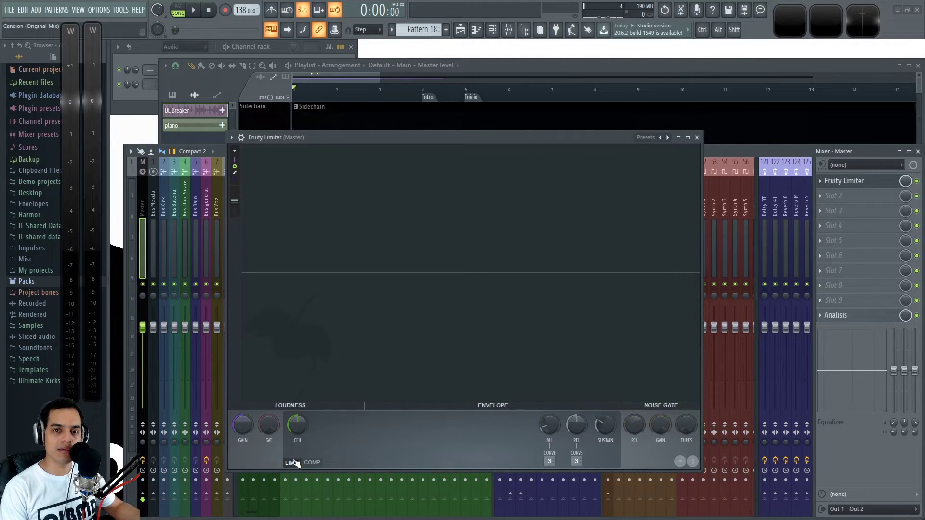
left_click(312, 463)
Step: Reposition the Fruity Limiter window and enlarge it to cover most of the playlist and mixer
left_click_drag(399, 150, 402, 131)
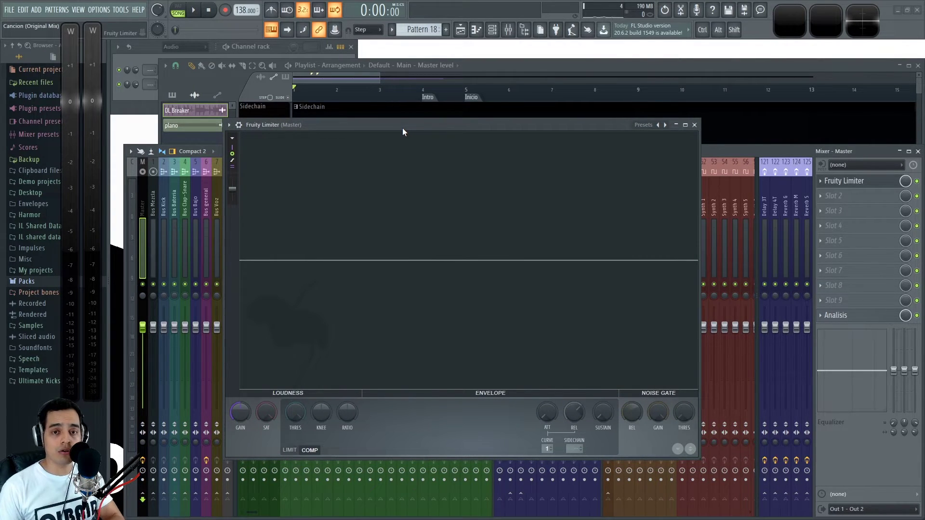
left_click_drag(452, 127, 394, 77)
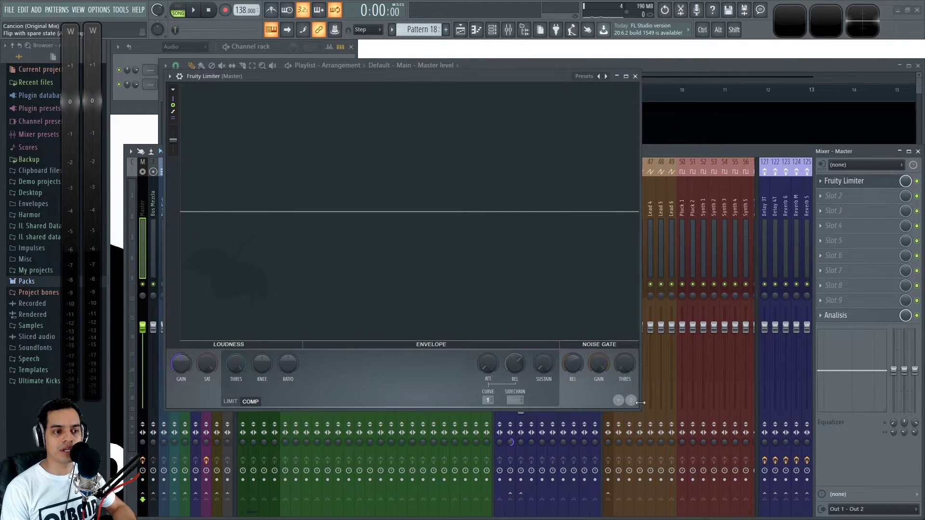
left_click_drag(639, 409, 853, 503)
left_click_drag(414, 71, 407, 78)
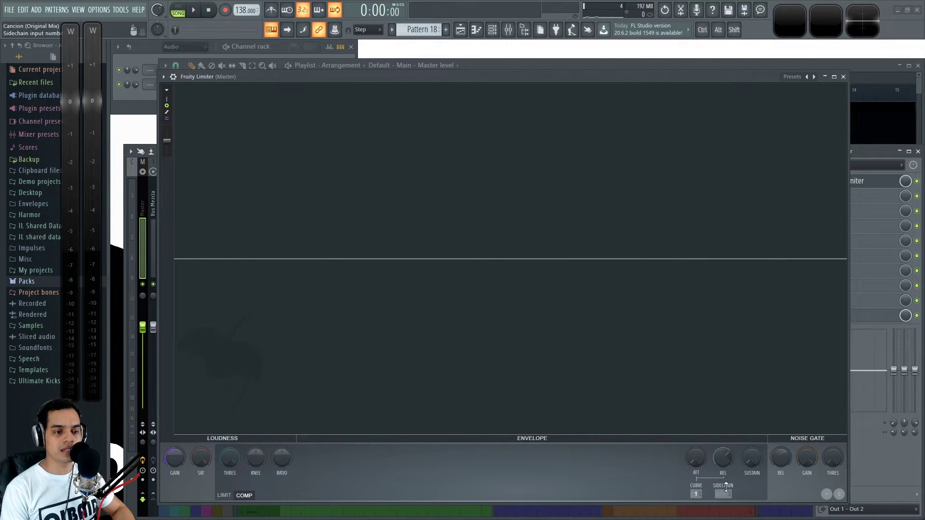
Step: Load the Default preset in Fruity Limiter, switch it to compressor mode, and play the signal to display its level curve
left_click(807, 77)
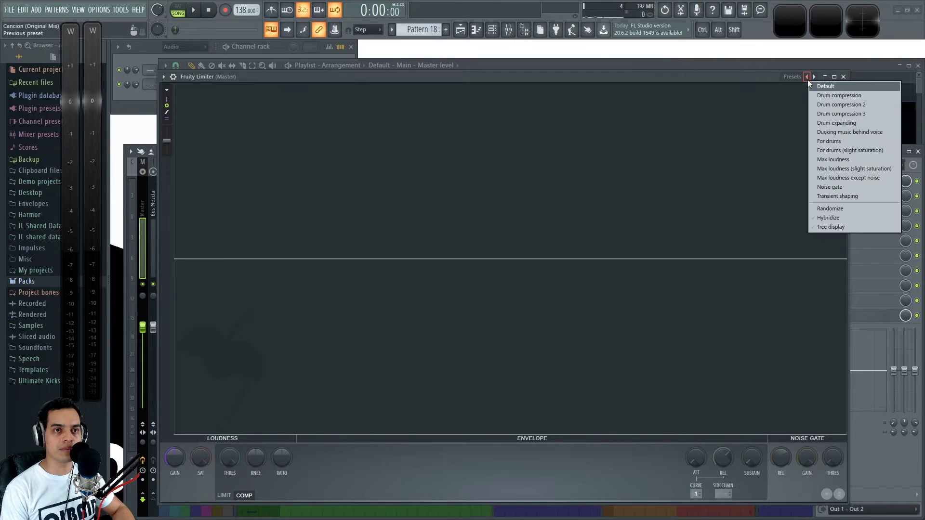
left_click(821, 87)
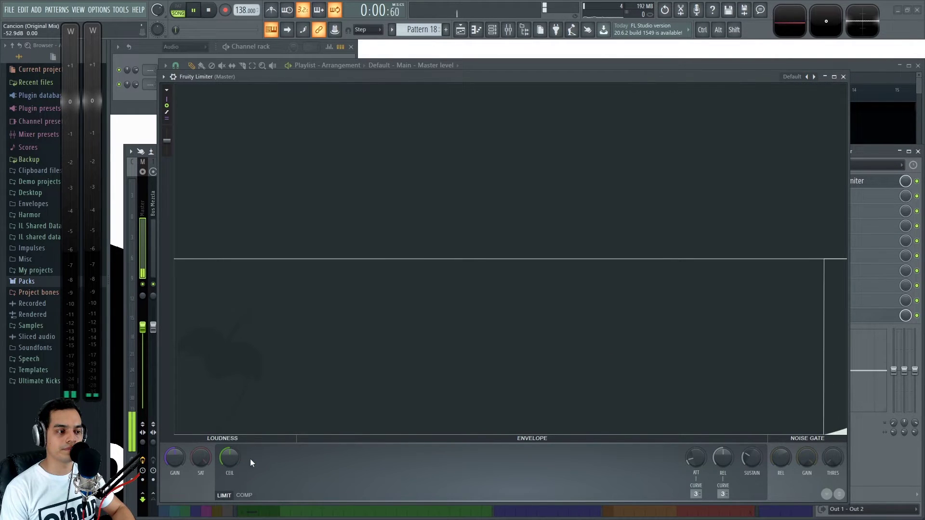
left_click(245, 496)
key("space")
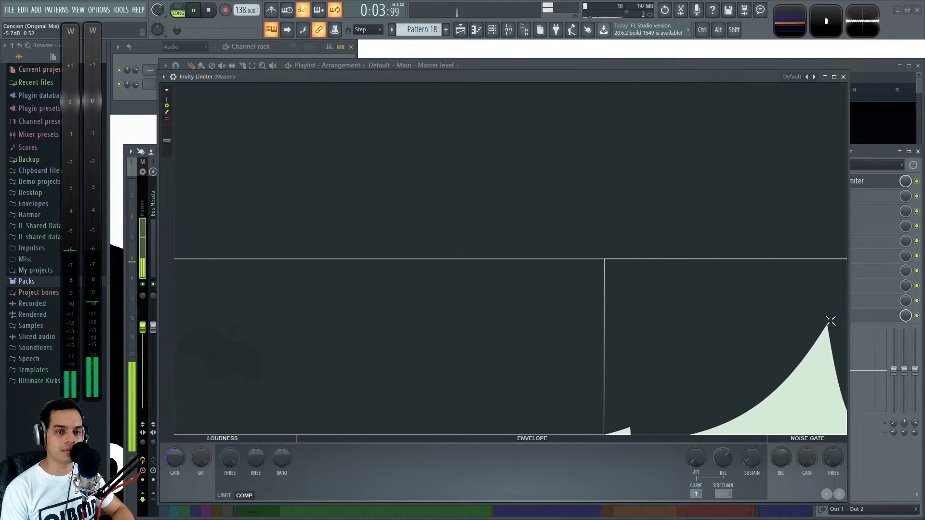
key("space")
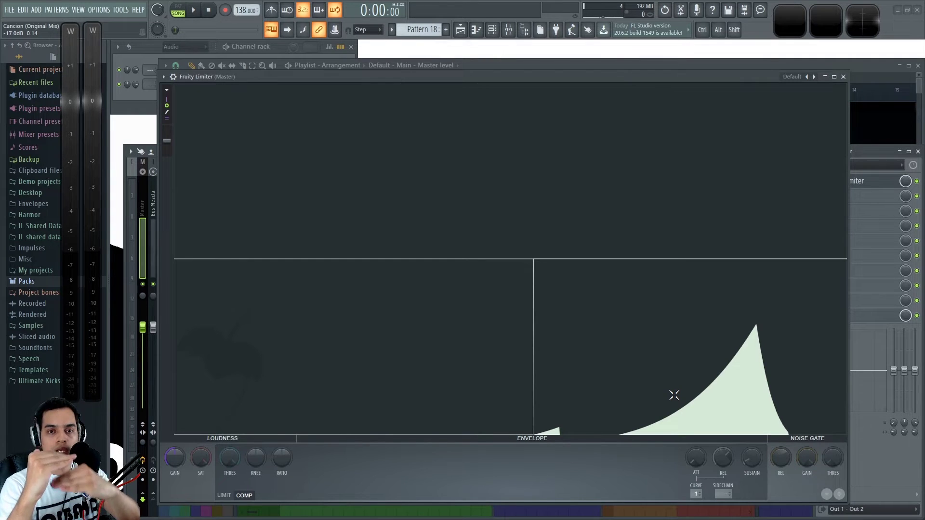
Step: Try the compressor threshold at levels below and just above the signal's peak
left_click_drag(230, 457, 224, 481)
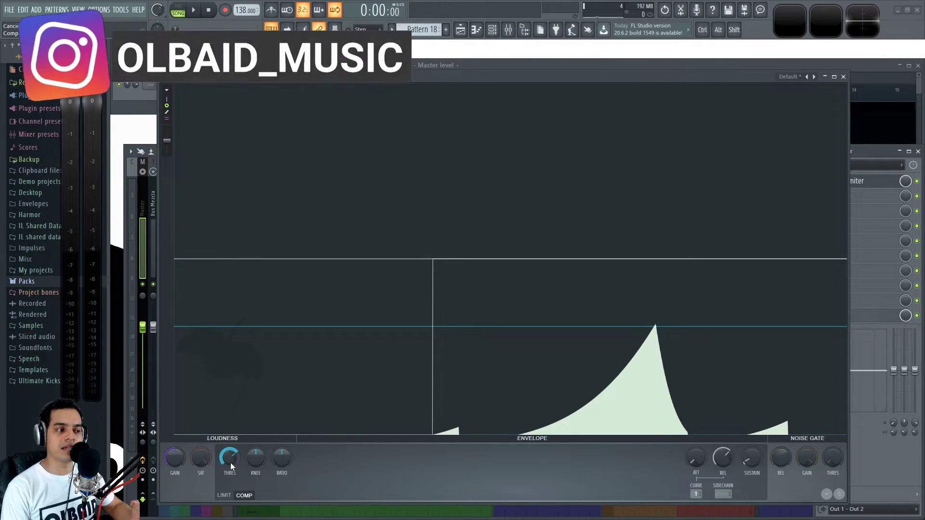
mouse_move(229, 465)
left_mouse_down()
mouse_move(230, 492)
mouse_move(230, 462)
left_mouse_up()
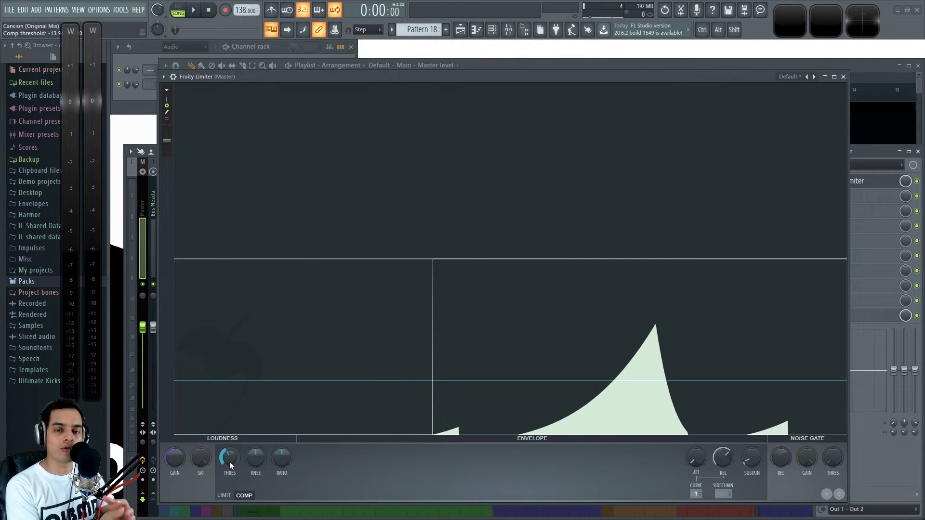
left_click_drag(229, 461, 229, 441)
left_click_drag(279, 469, 282, 458)
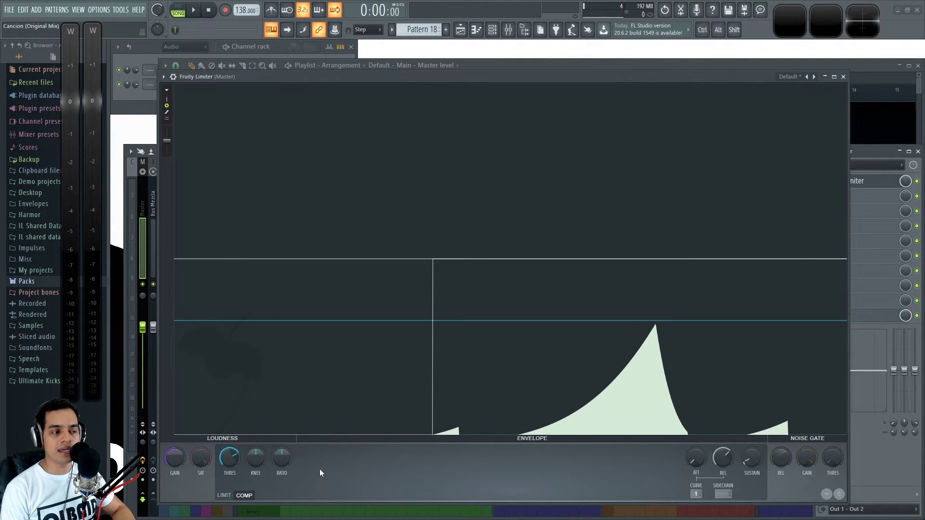
Step: Set the compressor threshold below the signal's peak and the ratio to 2.0:1, and play the signal to view the gain reduction
mouse_move(230, 458)
left_mouse_down()
mouse_move(230, 468)
mouse_move(232, 456)
left_mouse_up()
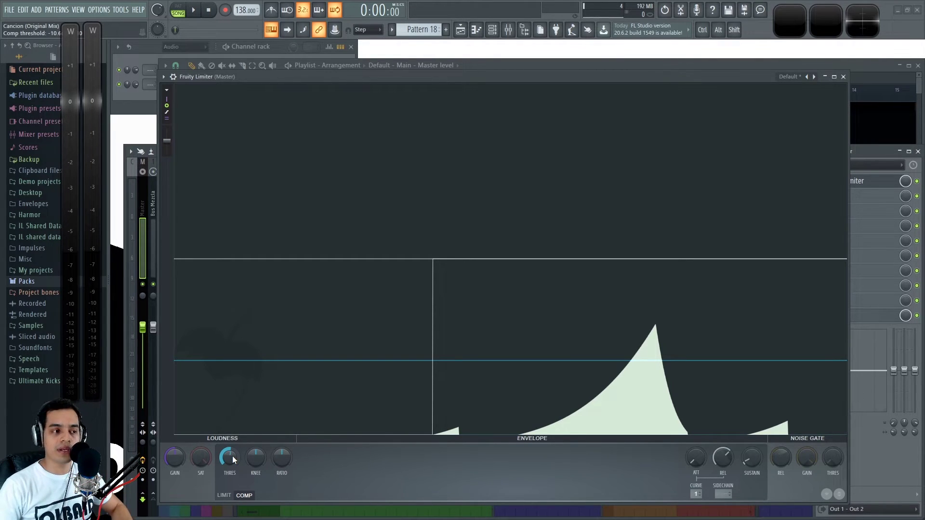
left_click_drag(283, 461, 284, 431)
left_click_drag(231, 460, 231, 463)
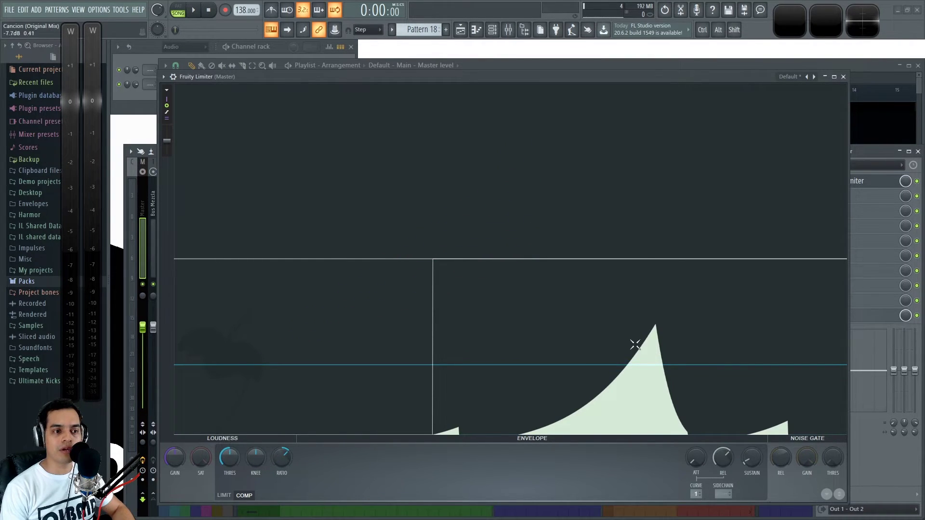
key("space")
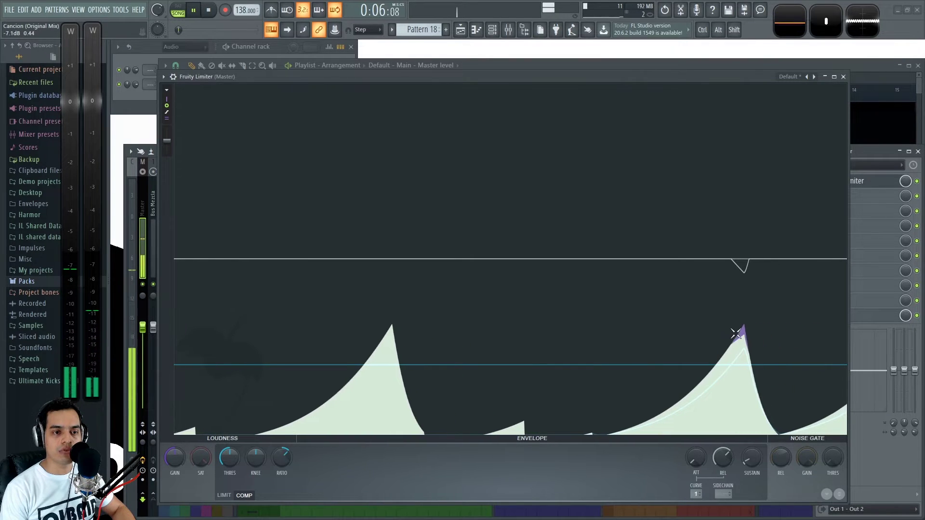
key("space")
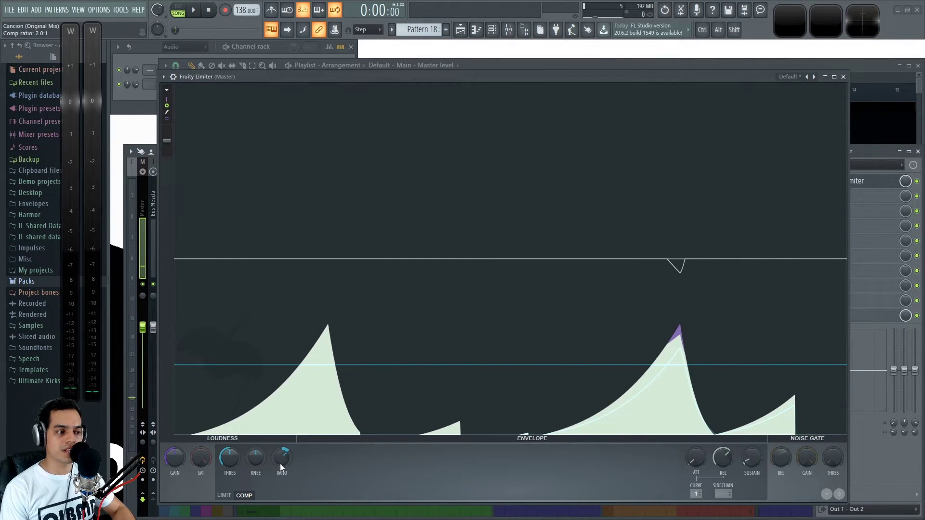
Step: Lower the compressor threshold to -17.0 dB, set the ratio to 2.9:1, and replay the signal
left_click_drag(230, 457, 229, 477)
left_click_drag(284, 461, 285, 447)
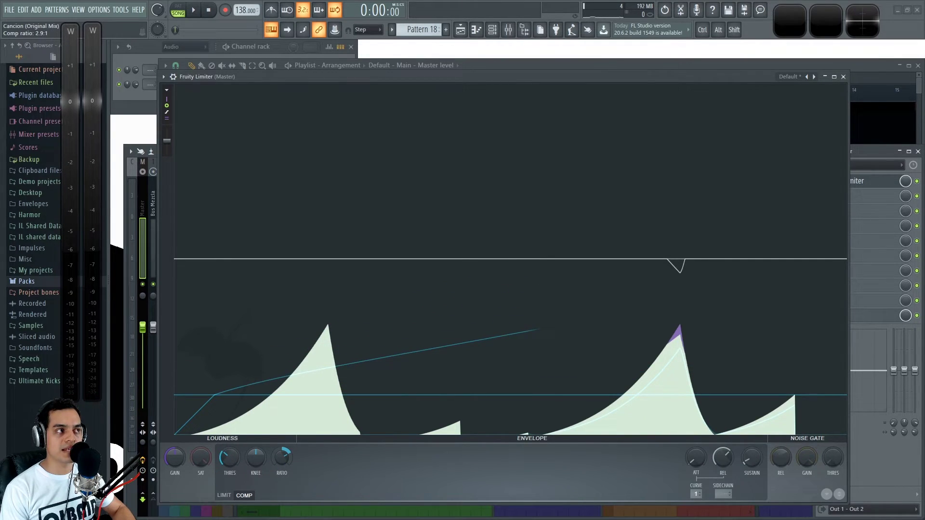
key("space")
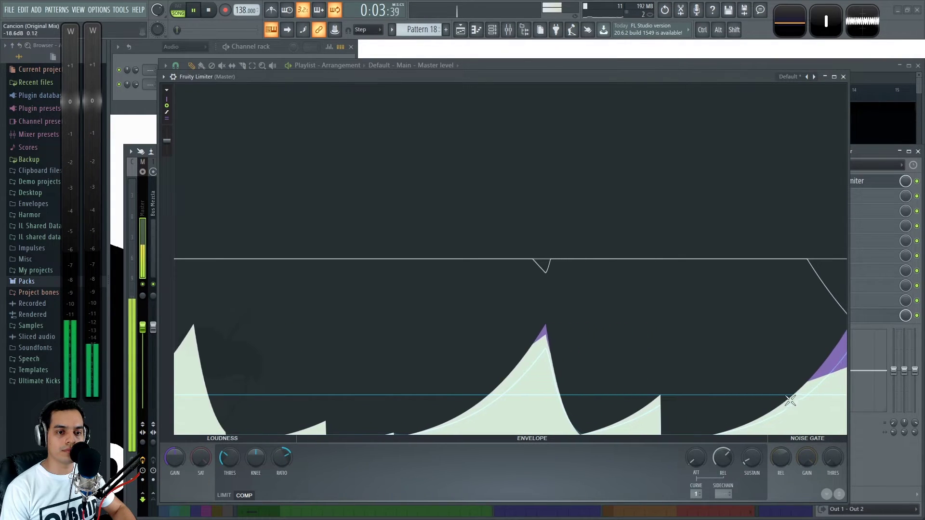
key("space")
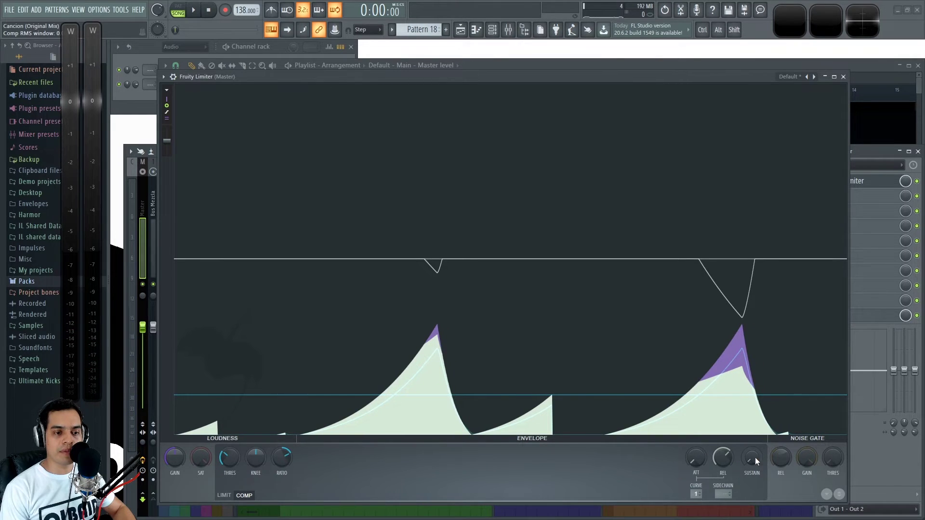
Step: Reduce the compressor's Sustain to its minimum, replay the signal, and pause the level display on the compressed peak
key("space")
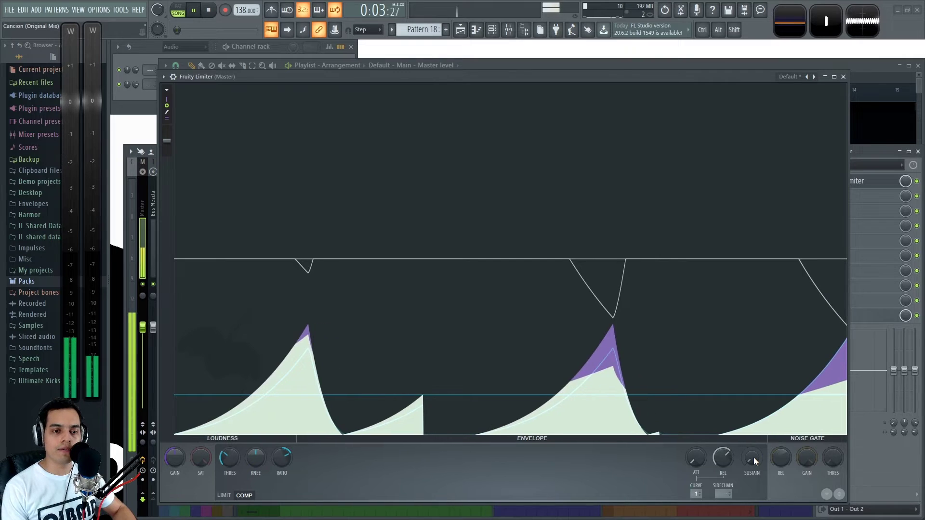
key("space")
left_click(734, 392)
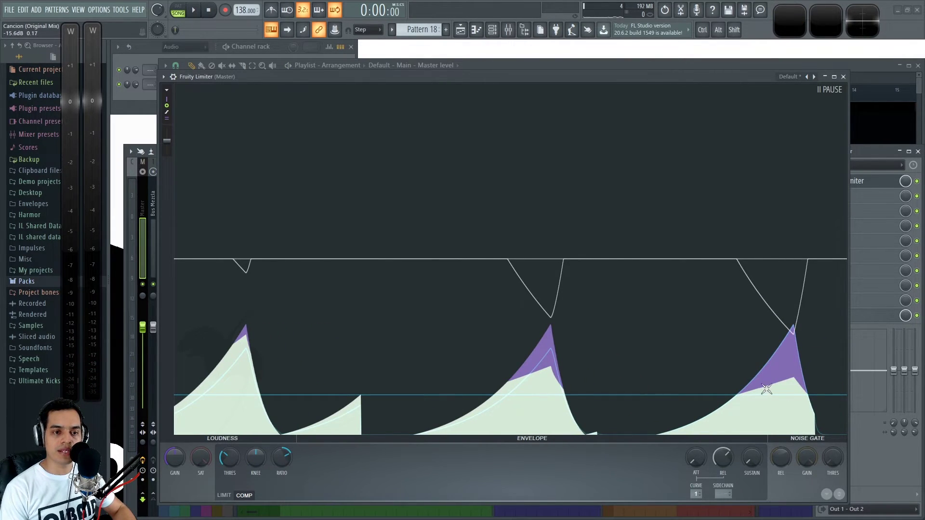
Step: Raise the compressor's attack time in stages to its maximum, replaying the signal to compare the gain reduction
left_click_drag(702, 462, 703, 426)
key("space")
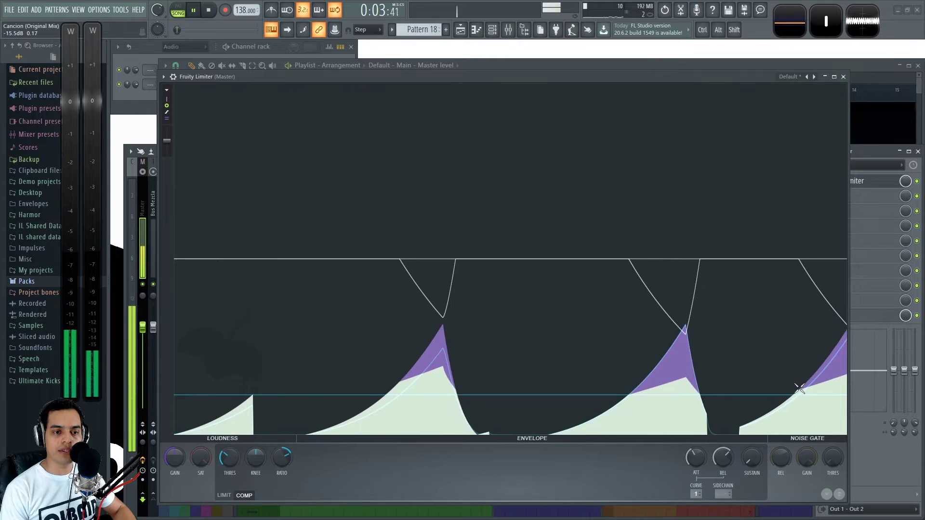
key("space")
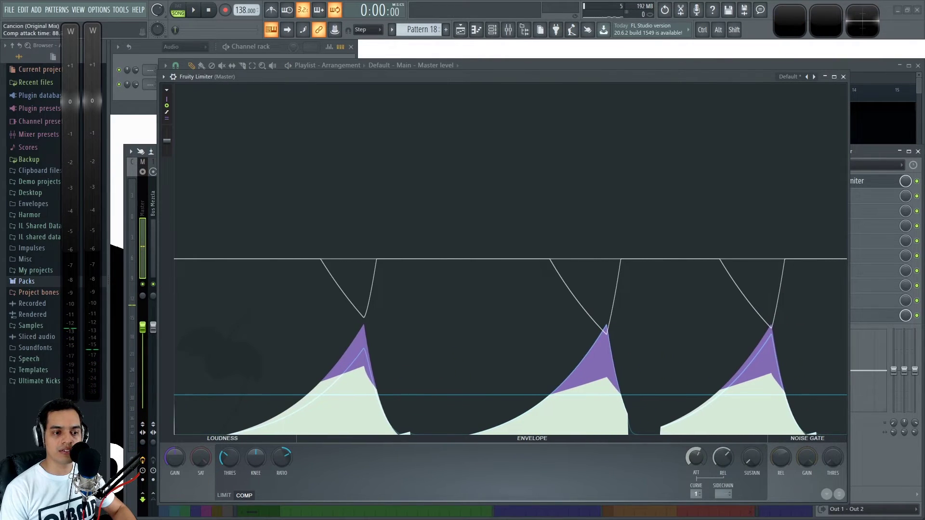
key("space")
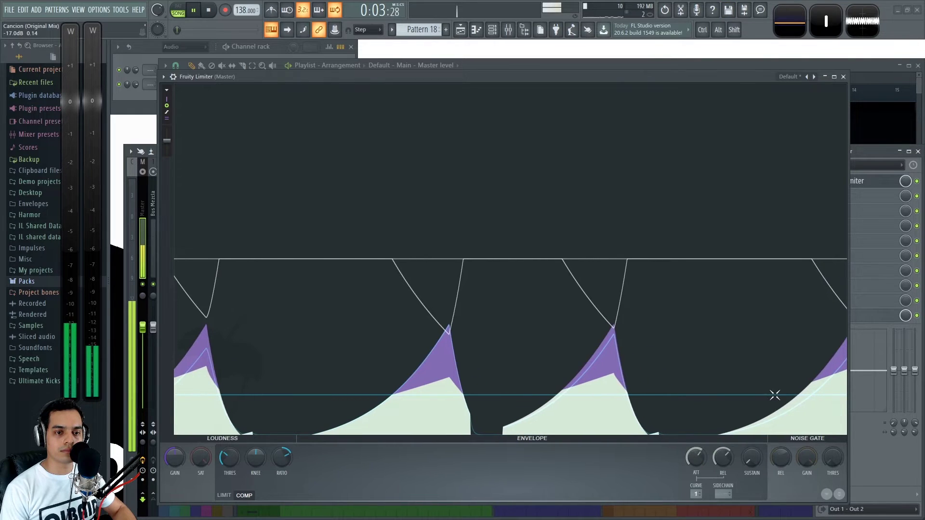
key("space")
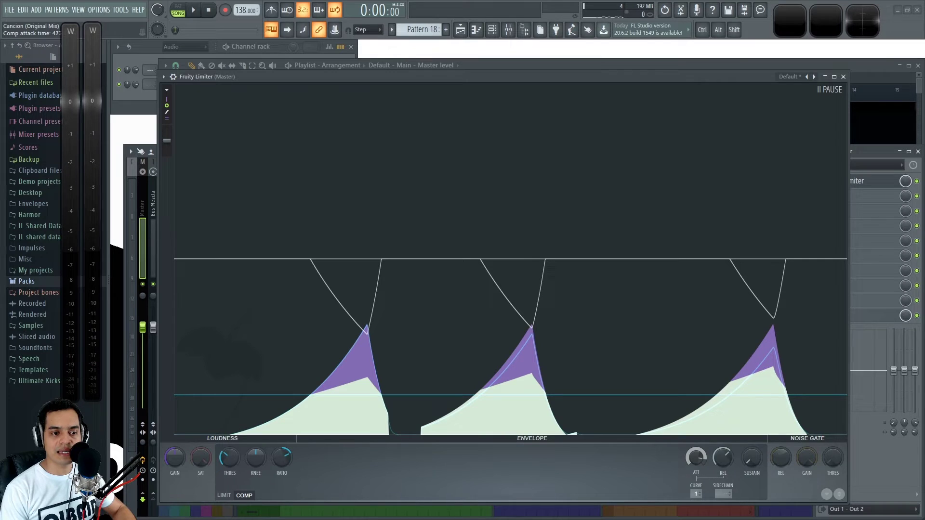
key("space")
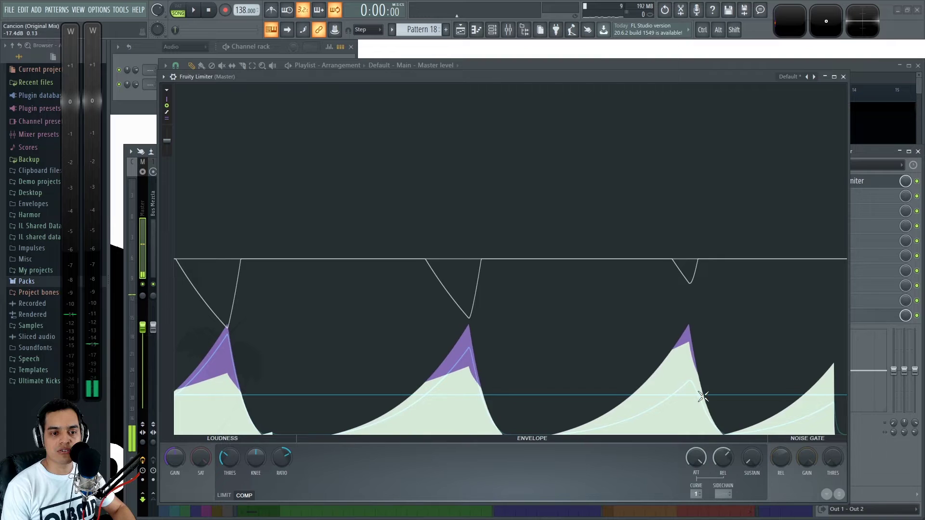
key("space")
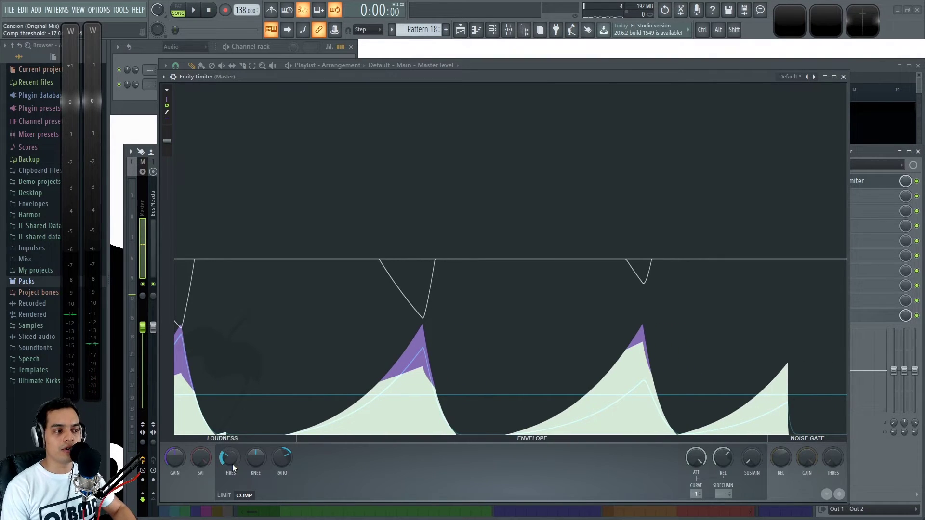
Step: Raise the compressor threshold above the signal's peaks with a high ratio and minimum attack, and replay the signal
left_click_drag(229, 466, 229, 444)
left_click_drag(282, 457, 282, 418)
left_click_drag(696, 457, 696, 511)
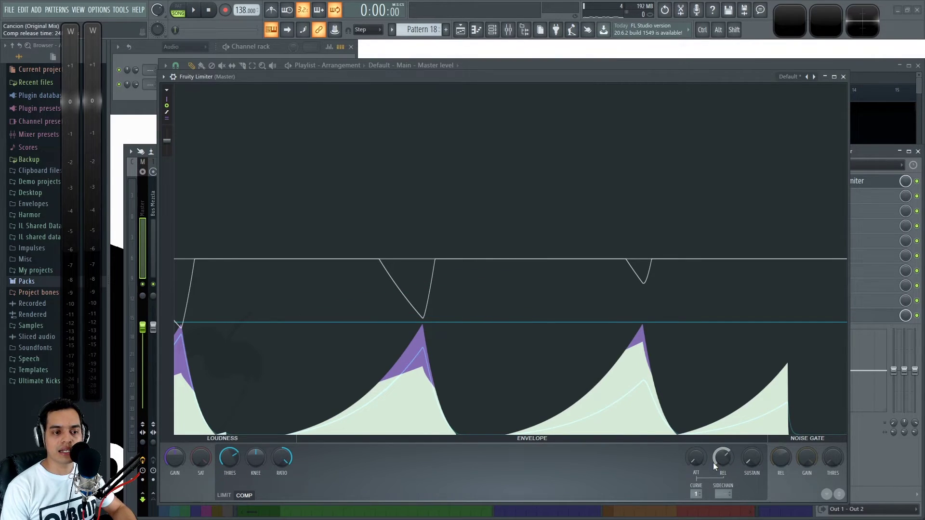
key("space")
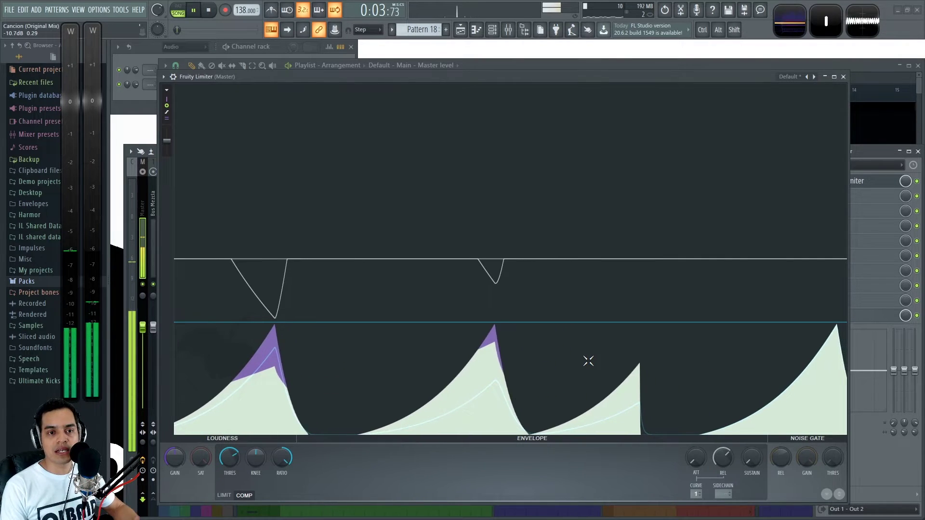
key("space")
Step: Lower the compressor threshold well below the signal's peaks, replay the signal, and raise the threshold slightly during playback
left_click_drag(229, 458, 230, 475)
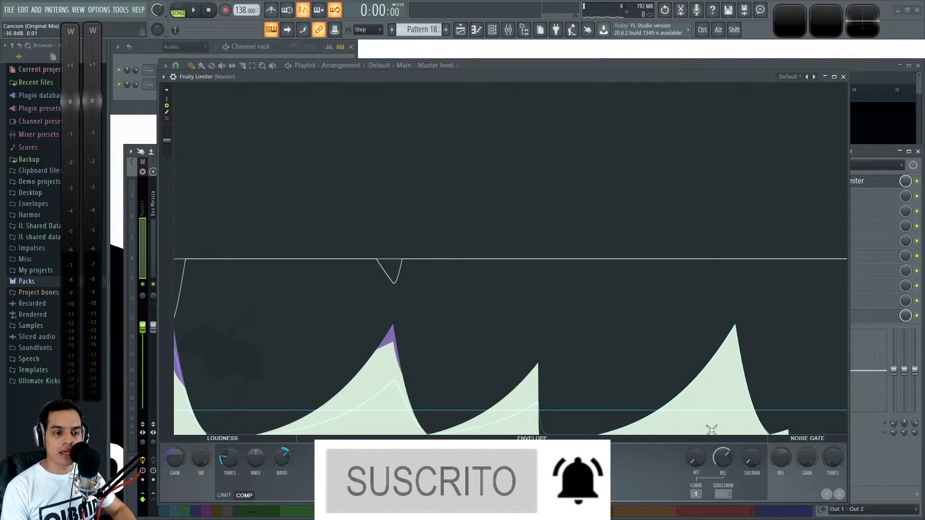
key("space")
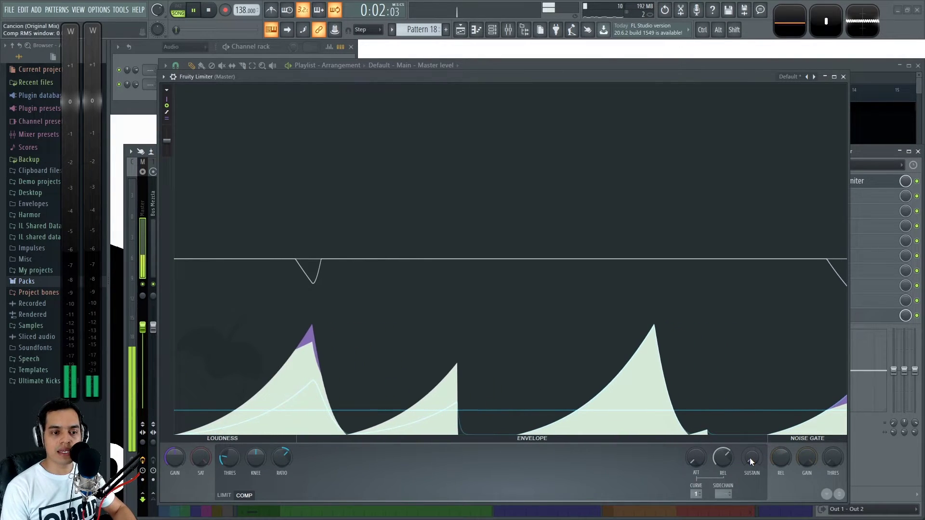
key("space")
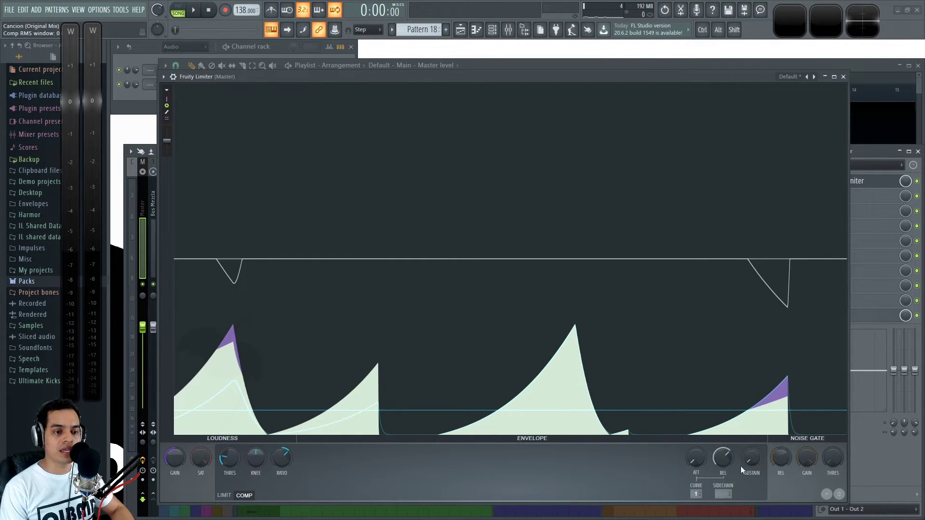
key("space")
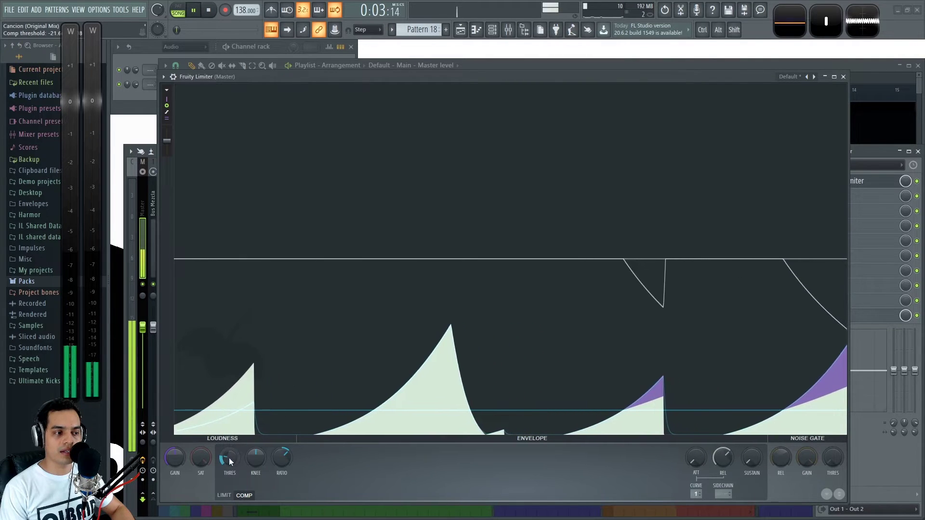
left_click_drag(229, 458, 229, 438)
key("space")
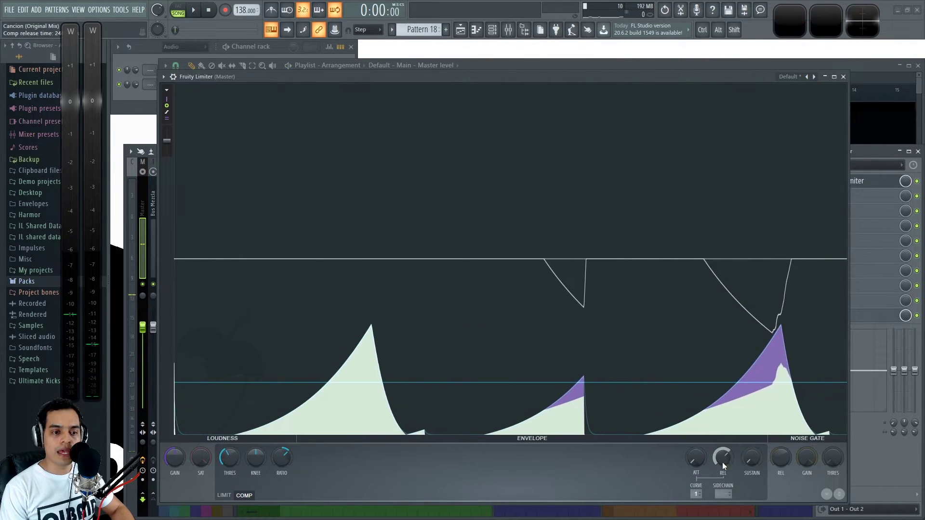
Step: Raise the compressor's release time to its maximum, replay the signal, and pause the level display on the compressed peak
key("space")
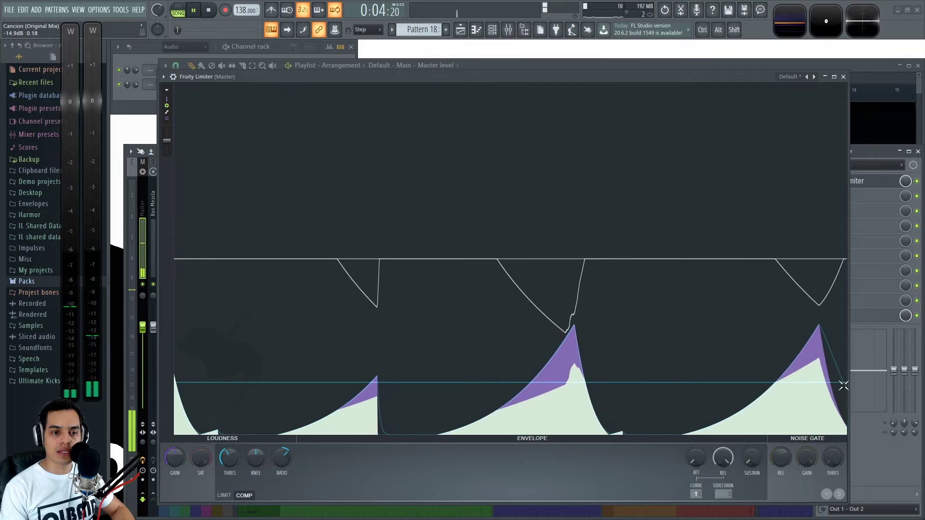
key("space")
left_click(797, 384)
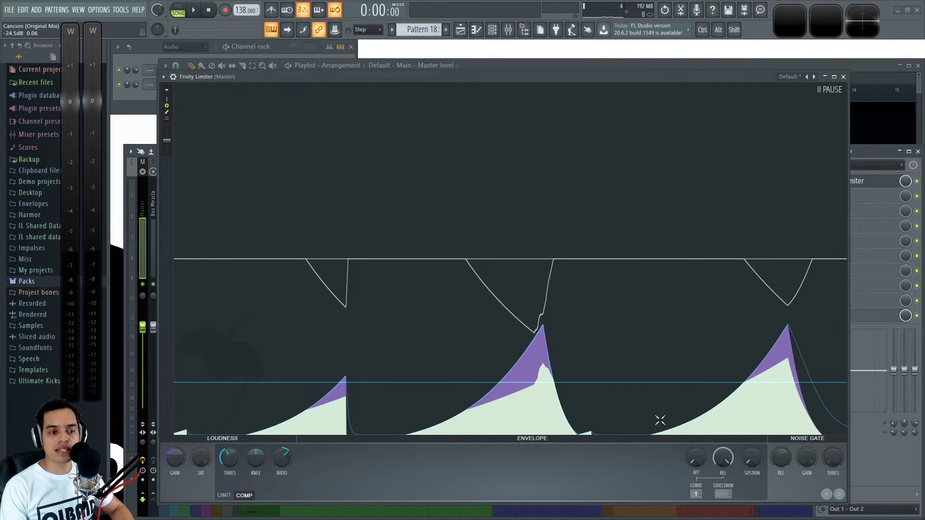
Step: Shorten the compressor's release time and replay the signal to compare the recovery after the peak
left_click_drag(724, 455, 724, 466)
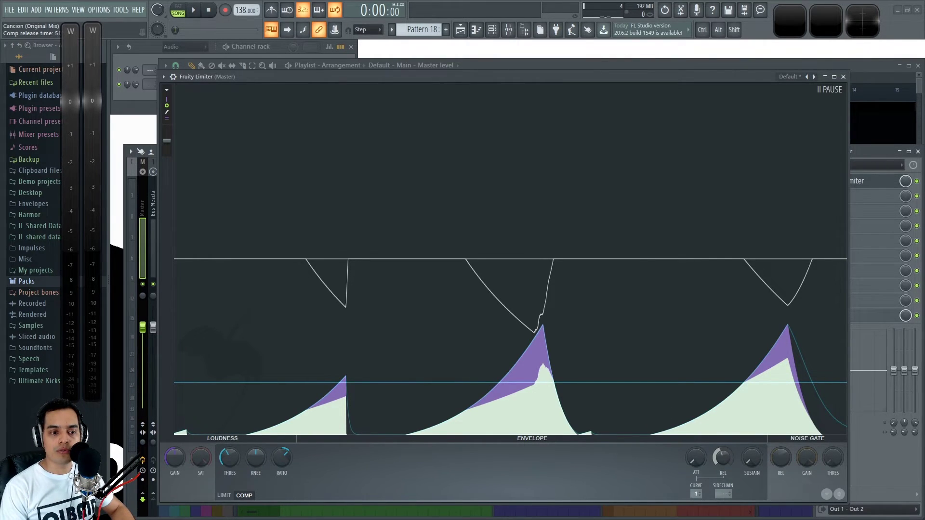
key("space")
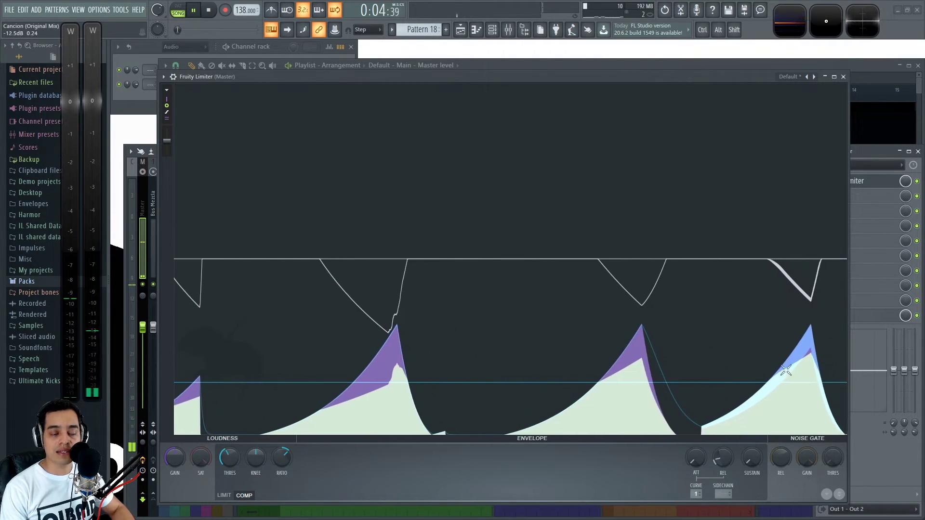
key("space")
Step: Try a minimal release and a longer attack, replay the signal, and restore the moderate release with minimum attack
left_click_drag(722, 466, 723, 467)
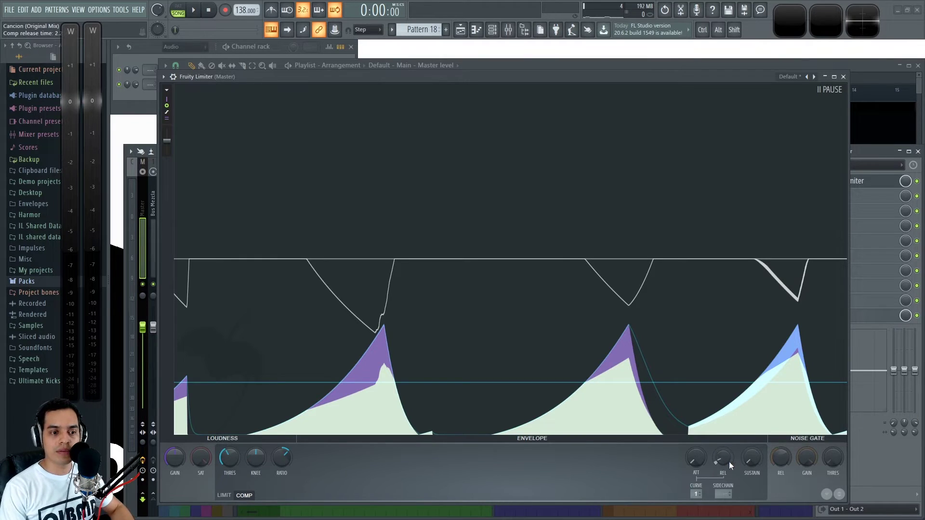
left_click_drag(723, 459, 696, 458)
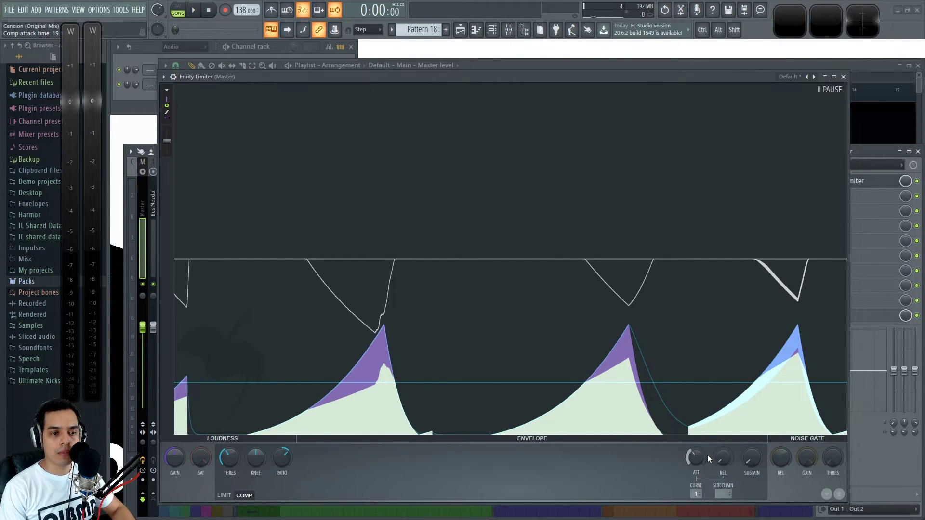
key("space")
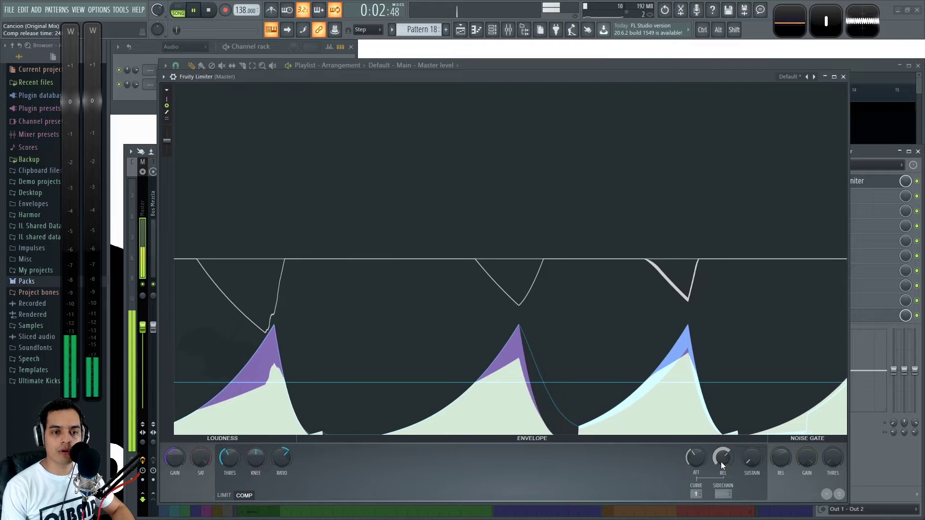
key("space")
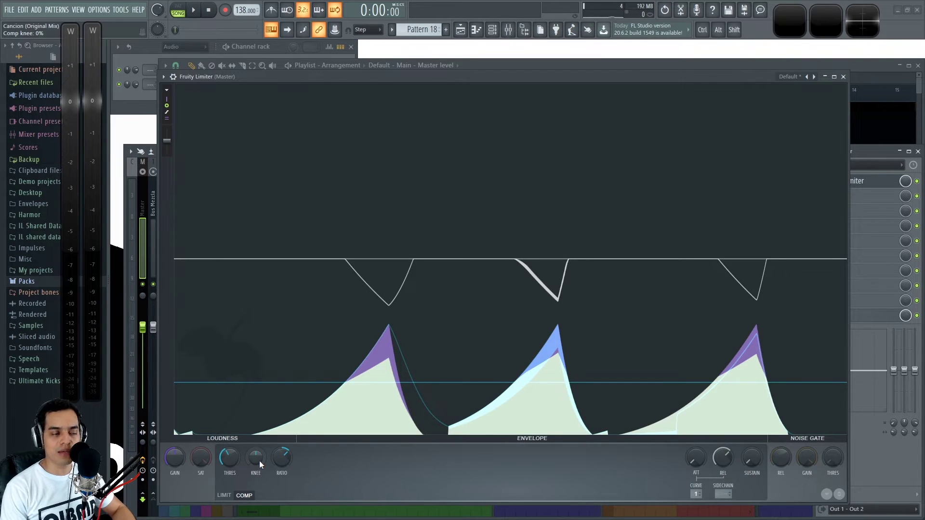
Step: Play the signal with the compressor knee at 0%, raise the knee to its maximum, and replay to compare the compressed peaks
key("space")
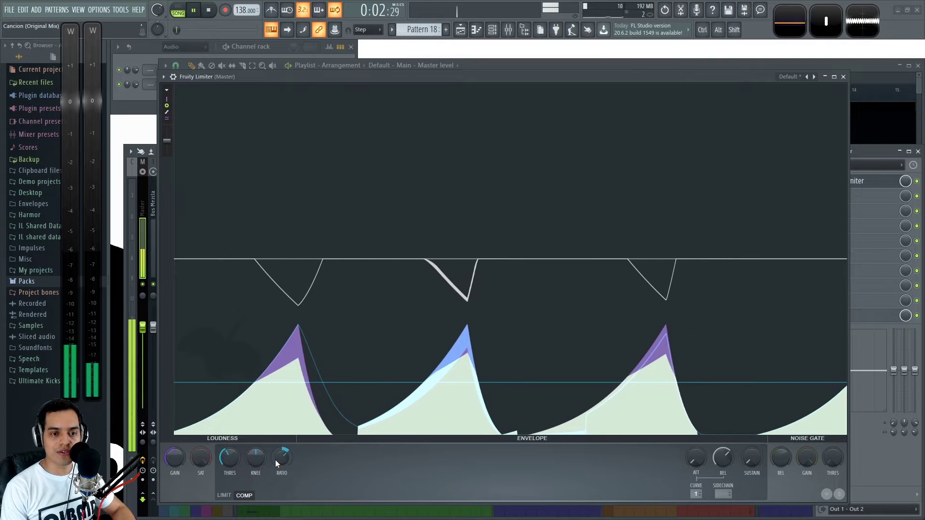
key("space")
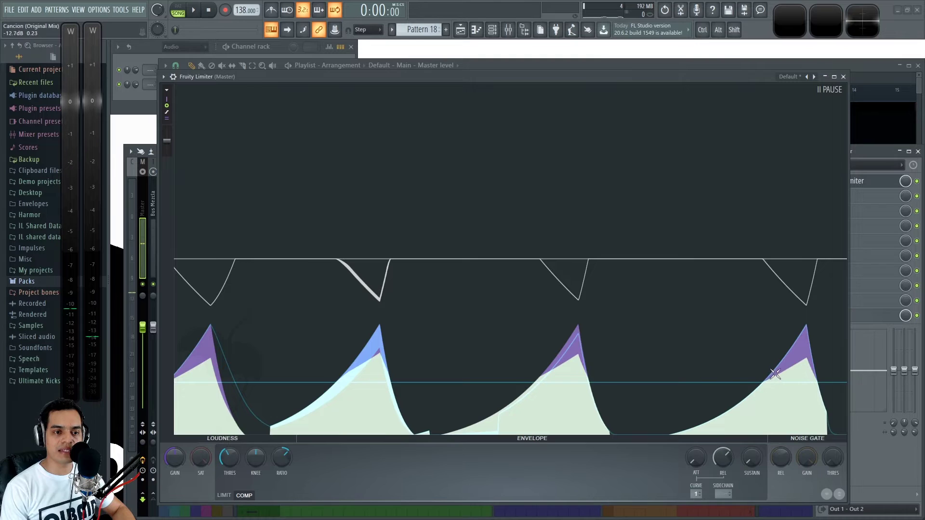
left_click_drag(256, 458, 263, 444)
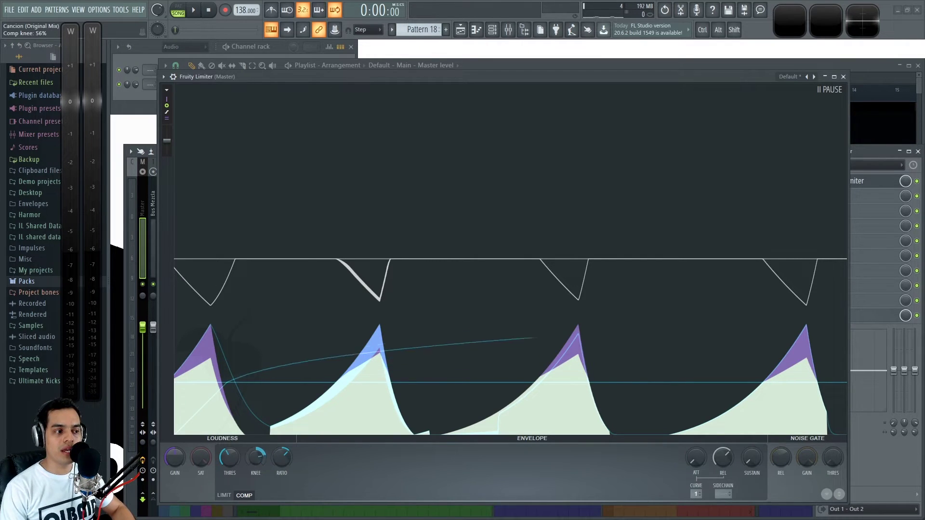
key("space")
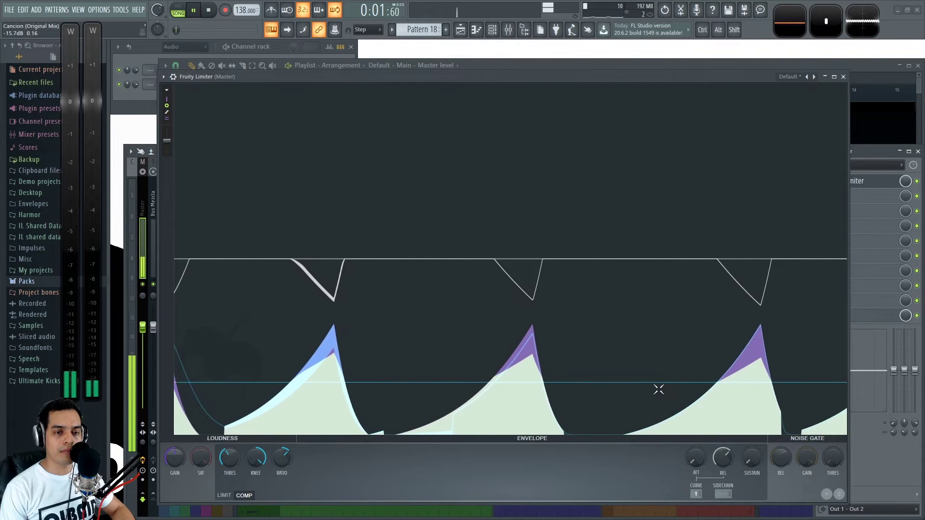
left_click(636, 372)
key("space")
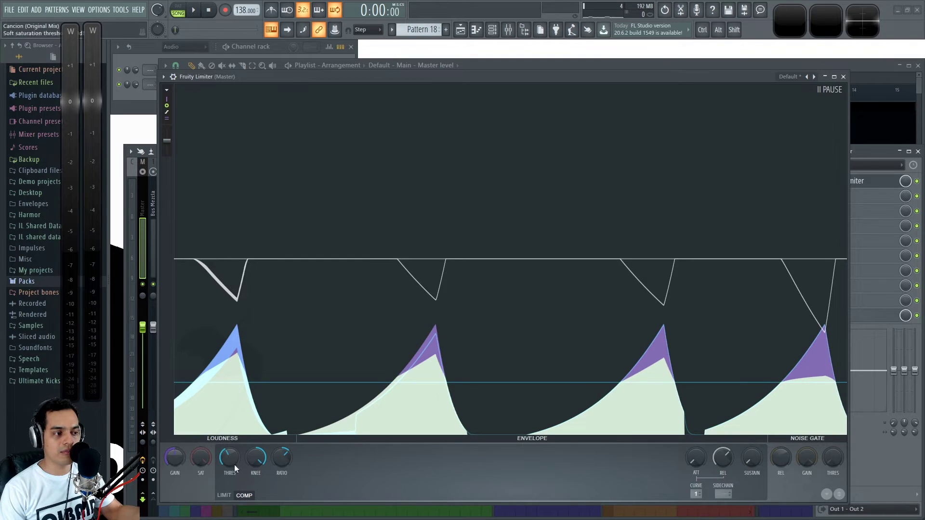
Step: Lower the compressor knee to a moderate negative value and replay the signal, pausing the level display on the peak
left_click_drag(257, 459, 286, 451)
key("space")
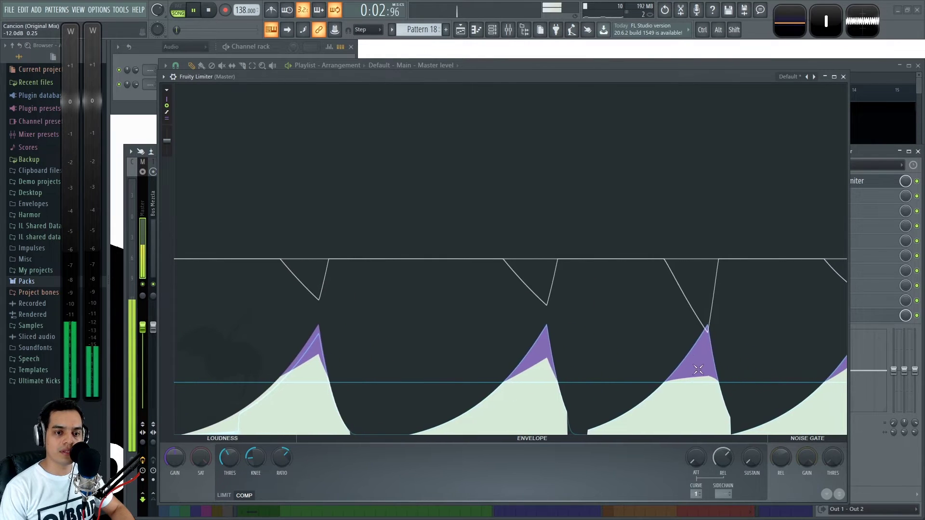
key("space")
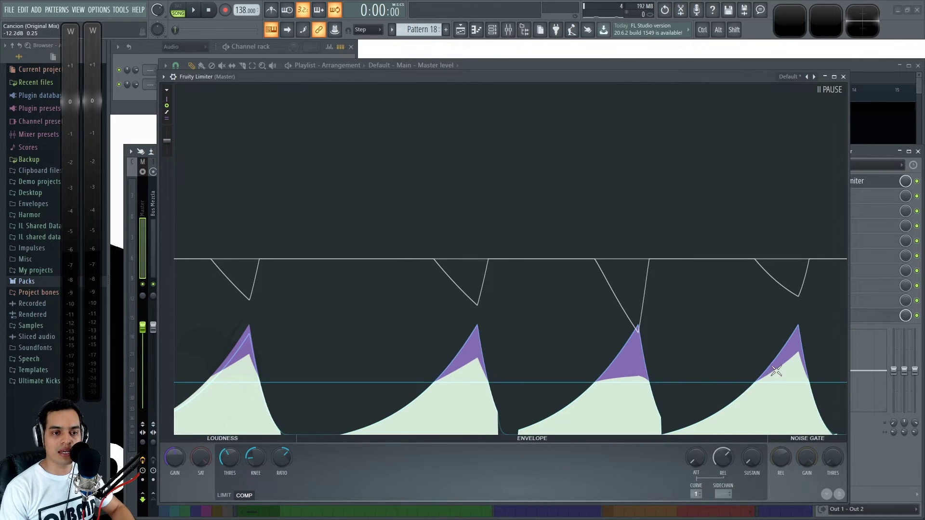
Step: Lower the compressor knee to -100% and replay the signal to examine its effect on the peak
mouse_move(253, 458)
left_mouse_down()
mouse_move(254, 465)
mouse_move(260, 459)
left_mouse_up()
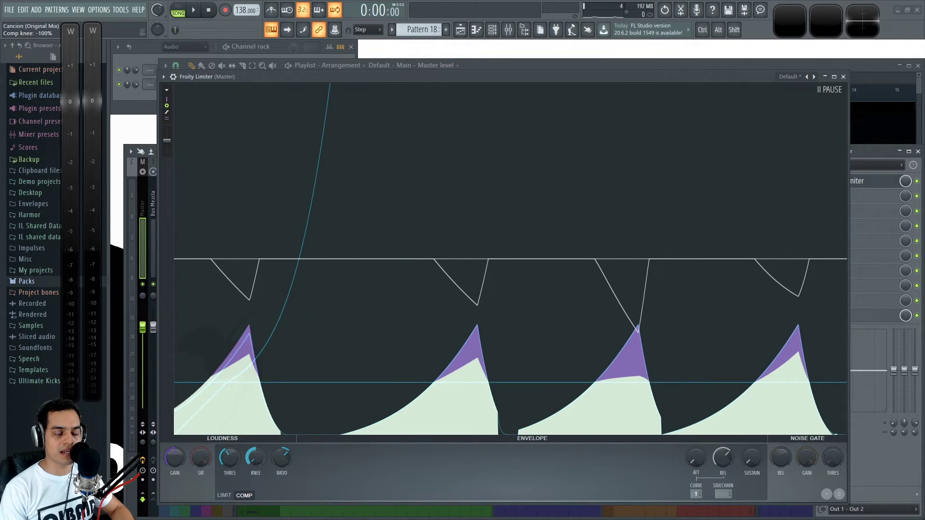
key("space")
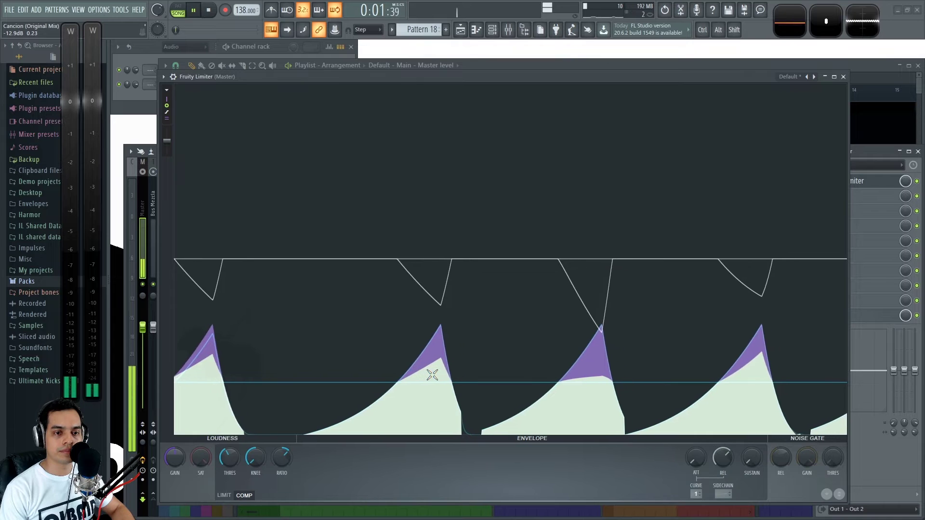
left_click(458, 377)
key("space")
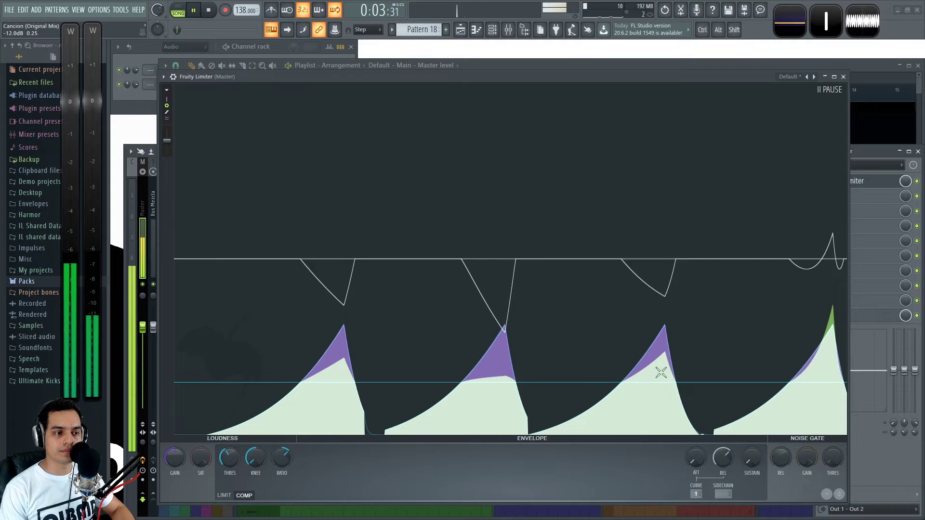
key("space")
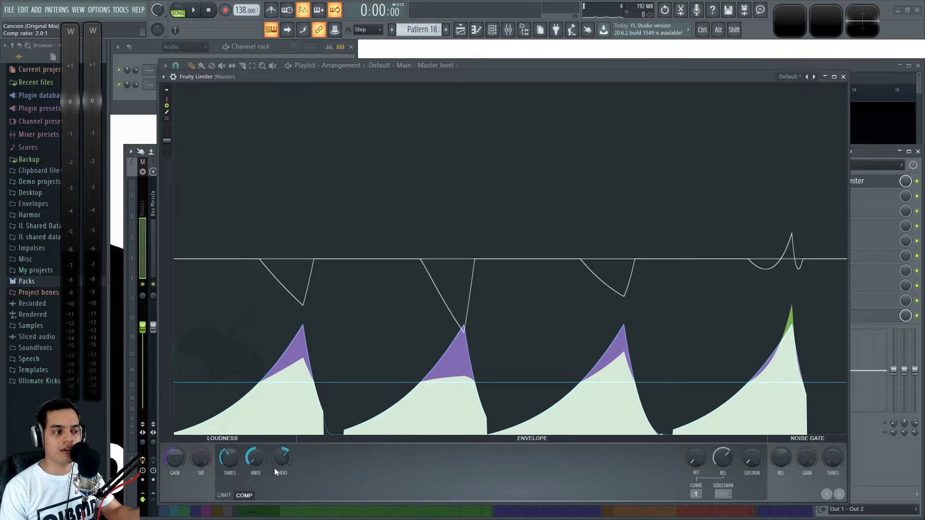
Step: Return the compressor knee to its center value and briefly play the signal
left_click_drag(256, 461, 262, 463)
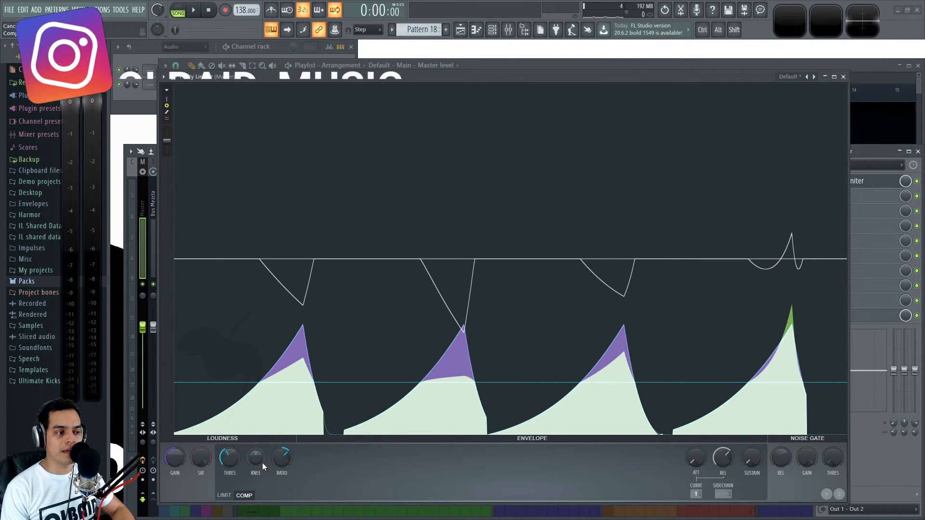
key("space")
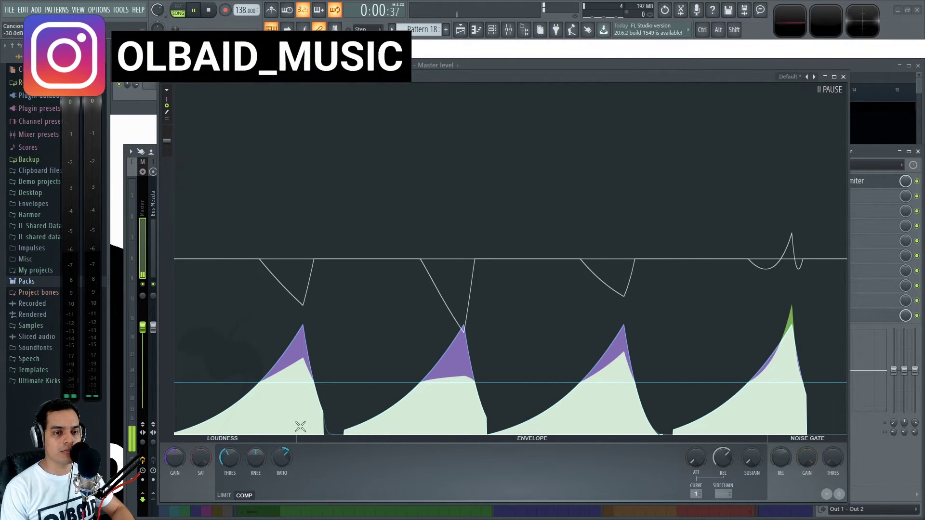
key("space")
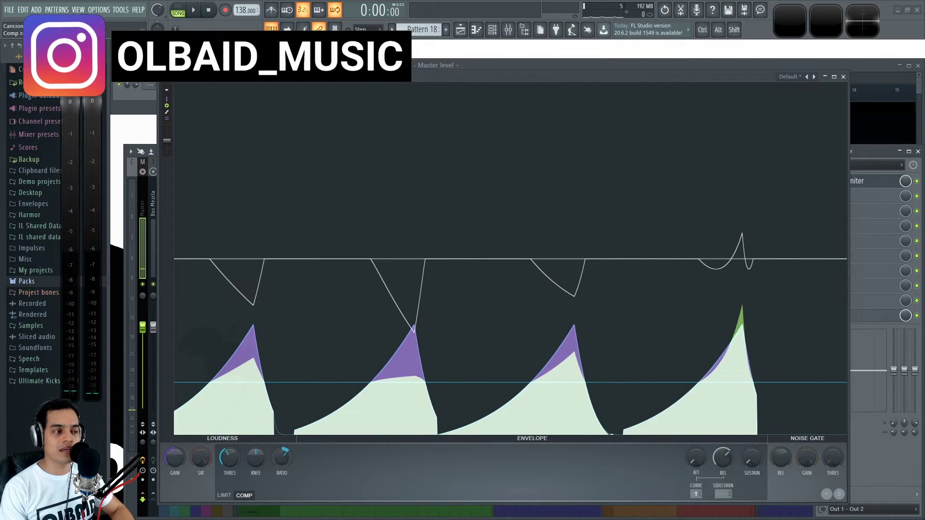
Step: Raise the compressor ratio to its maximum and the knee to 100%, and replay the signal to view the flattened peaks
left_click_drag(284, 461, 256, 436)
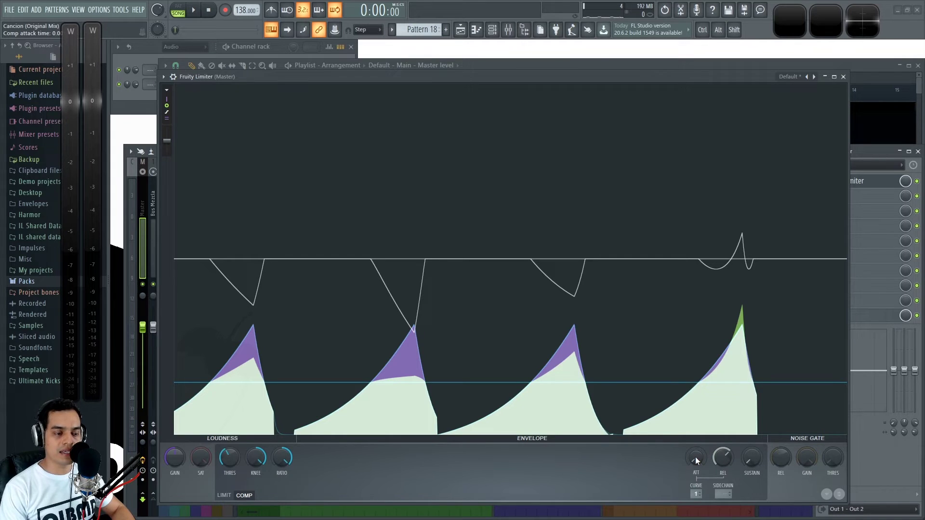
key("space")
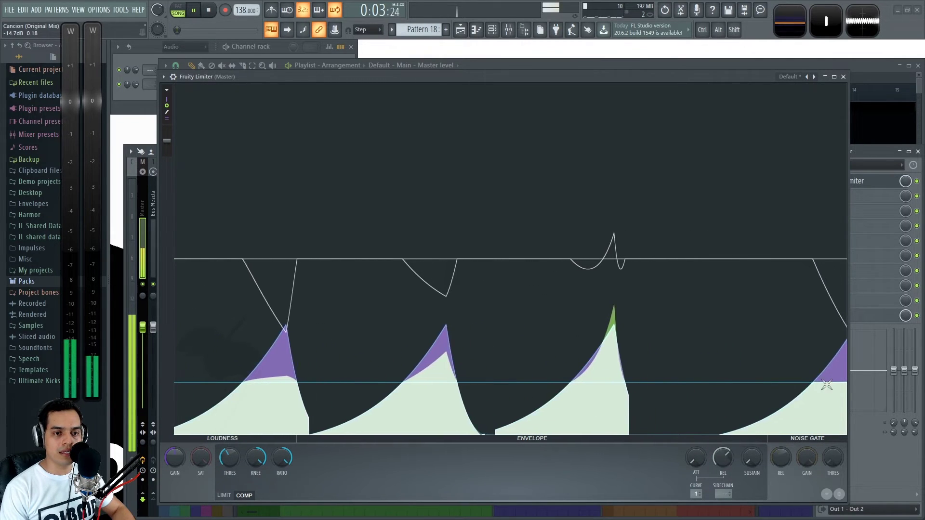
left_click(776, 380)
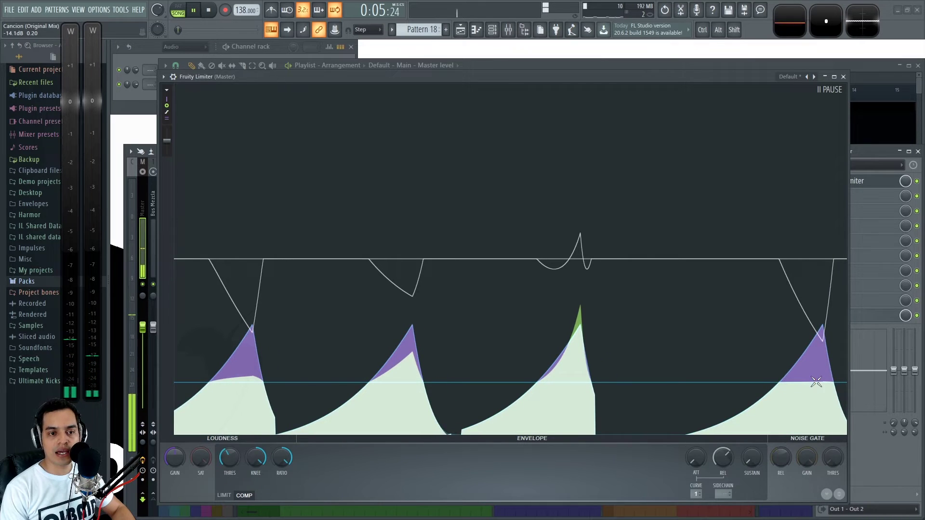
key("space")
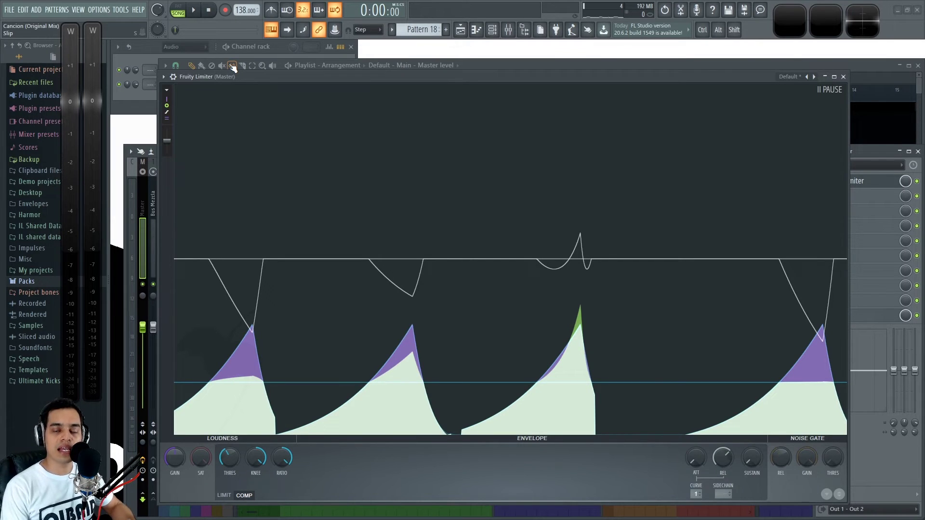
key("space")
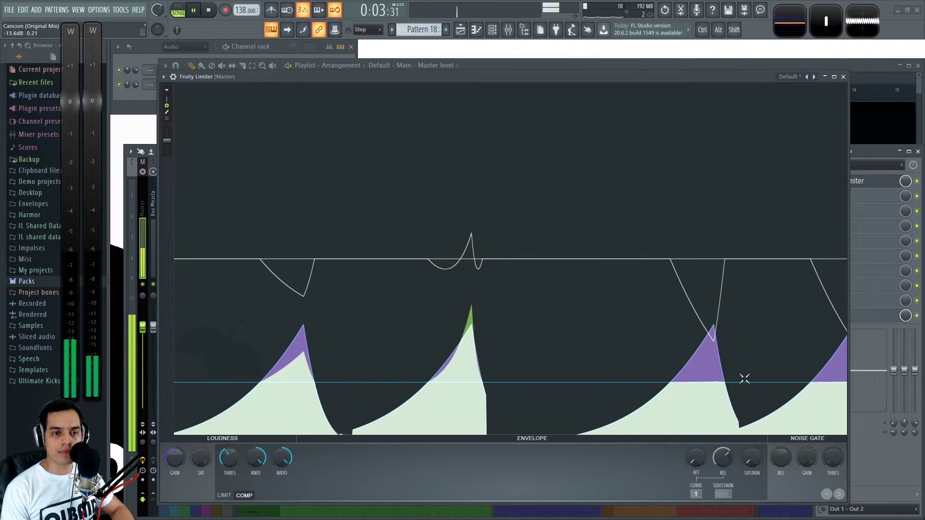
key("space")
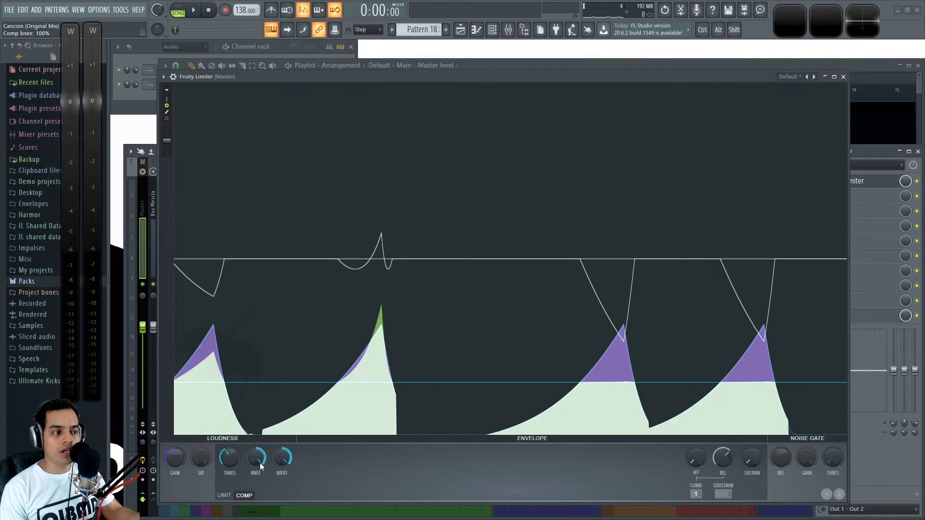
Step: Switch Fruity Limiter to limiting mode, lower the ceiling to -14.2 dB, and play the signal while briefly varying the release
left_click(224, 496)
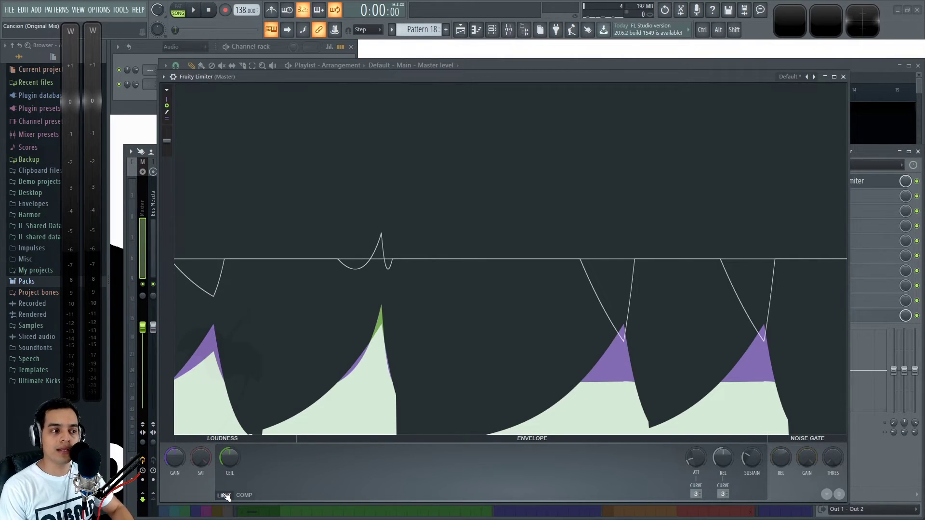
left_click_drag(230, 458, 229, 496)
key("space")
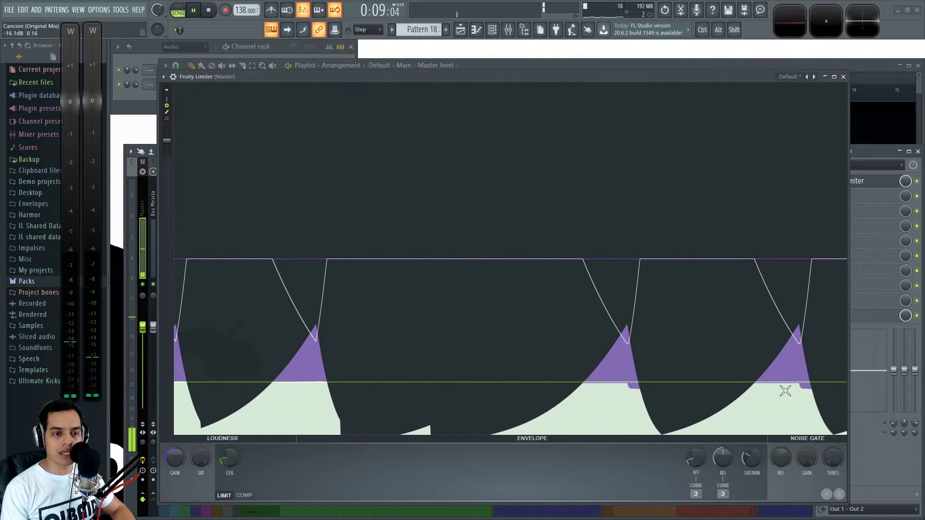
mouse_move(724, 461)
left_mouse_down()
mouse_move(724, 431)
mouse_move(721, 460)
left_mouse_up()
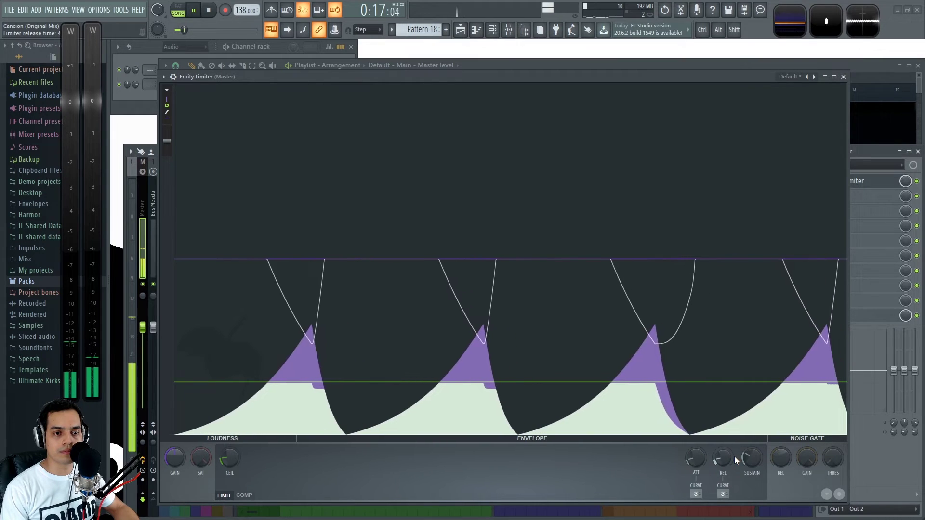
left_click_drag(732, 457, 733, 442)
key("space")
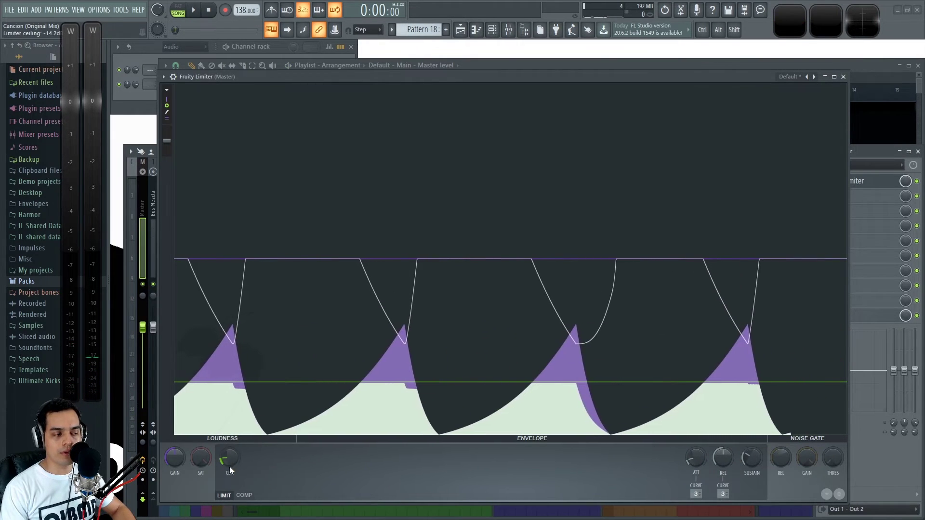
Step: Return Fruity Limiter to compressor mode, close its window and bring the playlist to the front
left_click(246, 496)
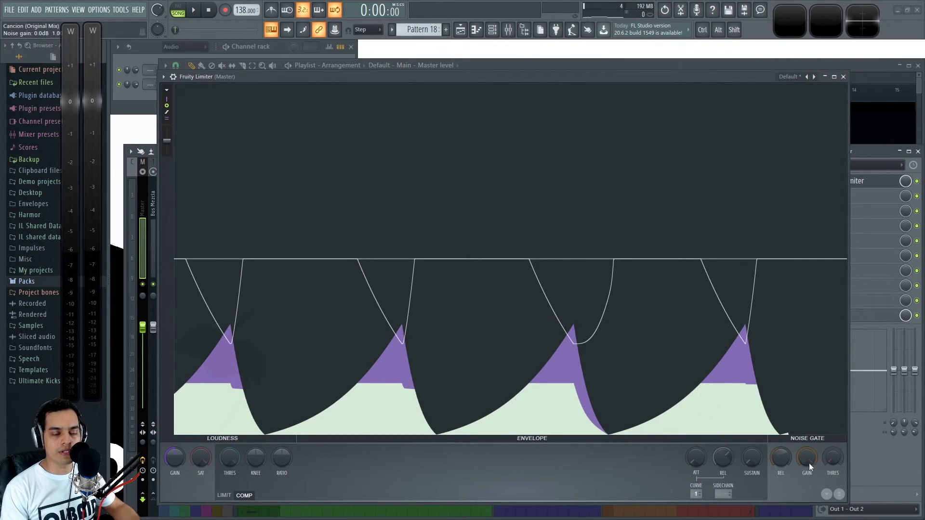
left_click(844, 77)
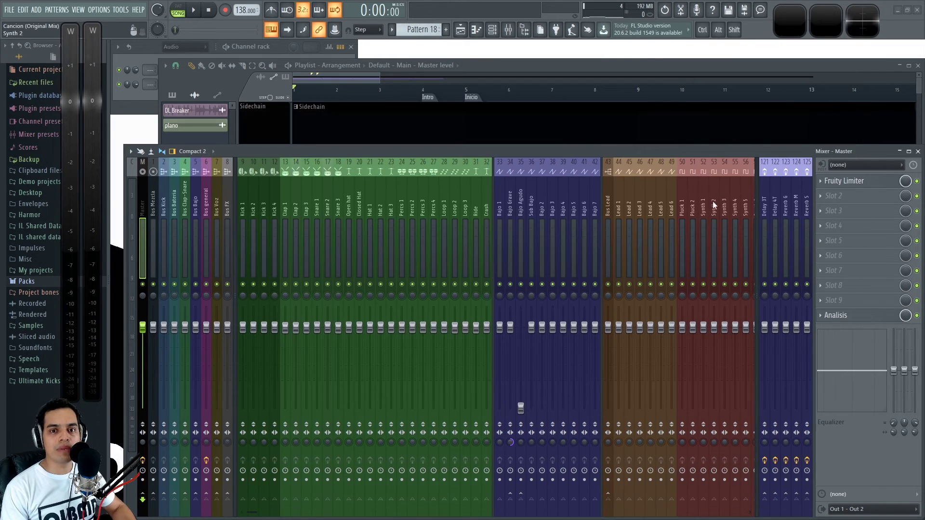
left_click_drag(681, 64, 681, 58)
Step: Place two DL Breaker clips back to back on the Kick track, starting at bar 1
scroll(477, 409, "down", 4)
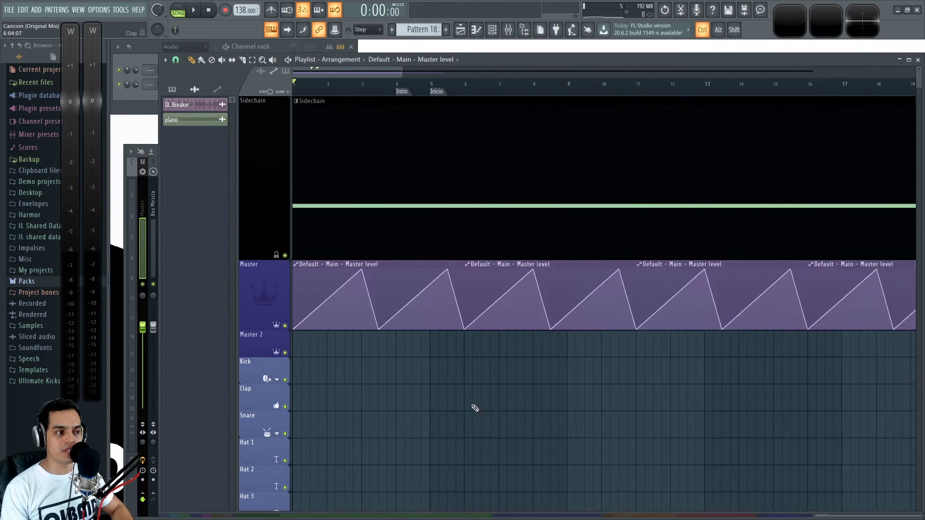
scroll(380, 383, "down", 3)
scroll(324, 261, "up", 4)
scroll(326, 263, "up", 3)
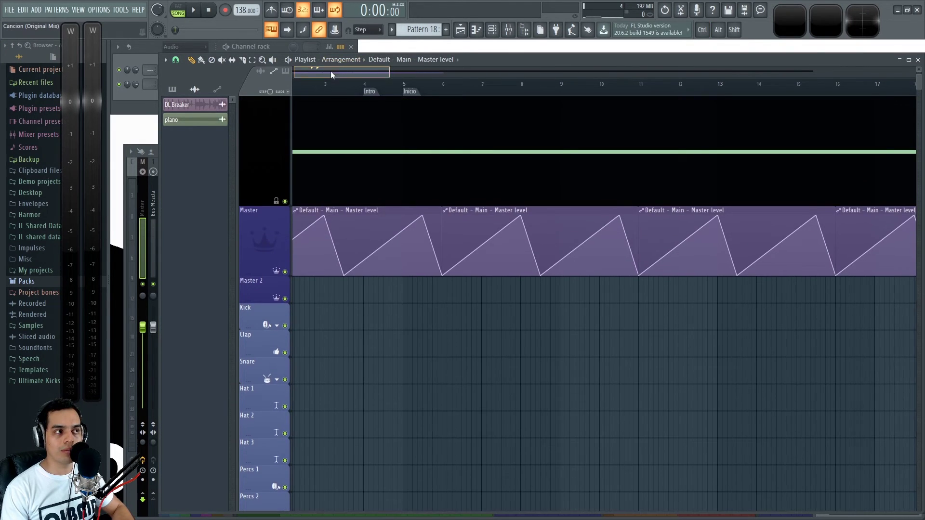
left_click_drag(337, 73, 330, 73)
left_click(298, 323)
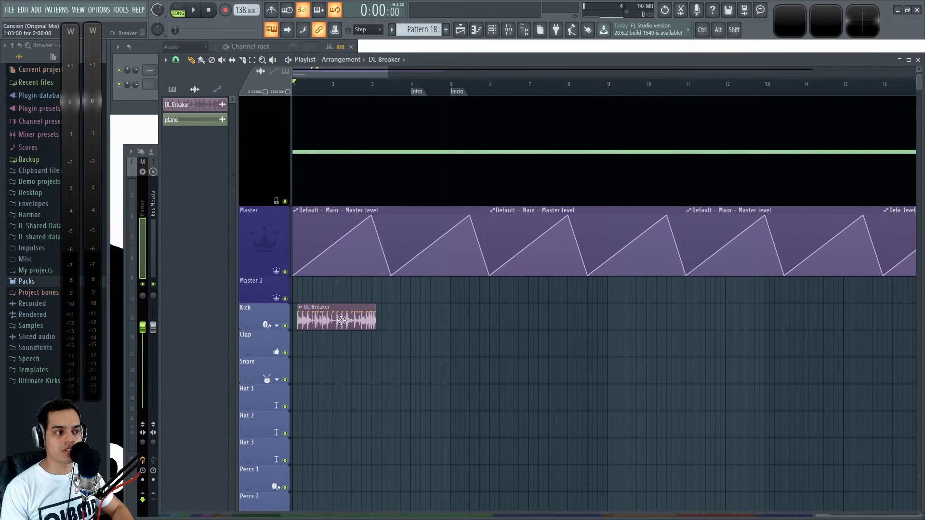
left_click(378, 326)
Step: Solo the Kick track and enlarge its height so the drum waveforms show in detail
scroll(269, 345, "up", 2)
left_click(285, 327, "ctrl")
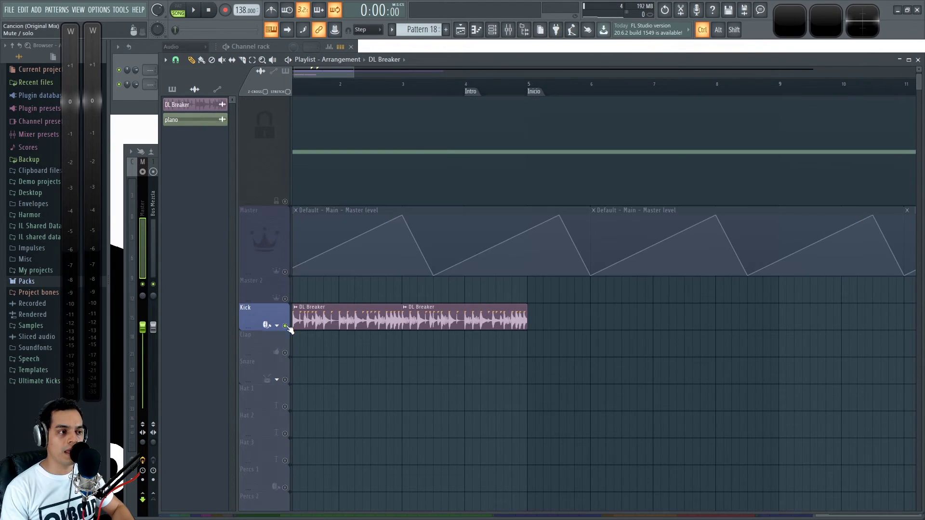
left_click_drag(263, 329, 263, 443)
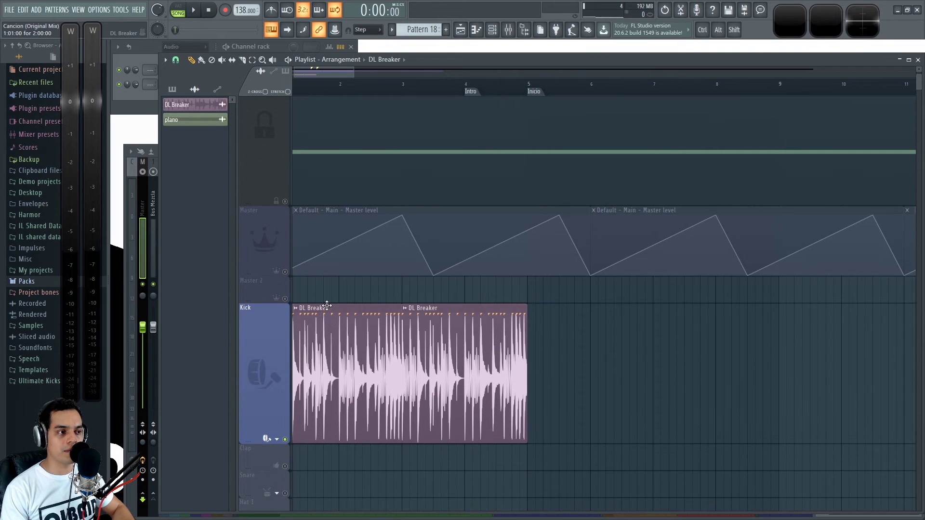
scroll(333, 174, "up", 2)
left_click_drag(278, 80, 274, 80)
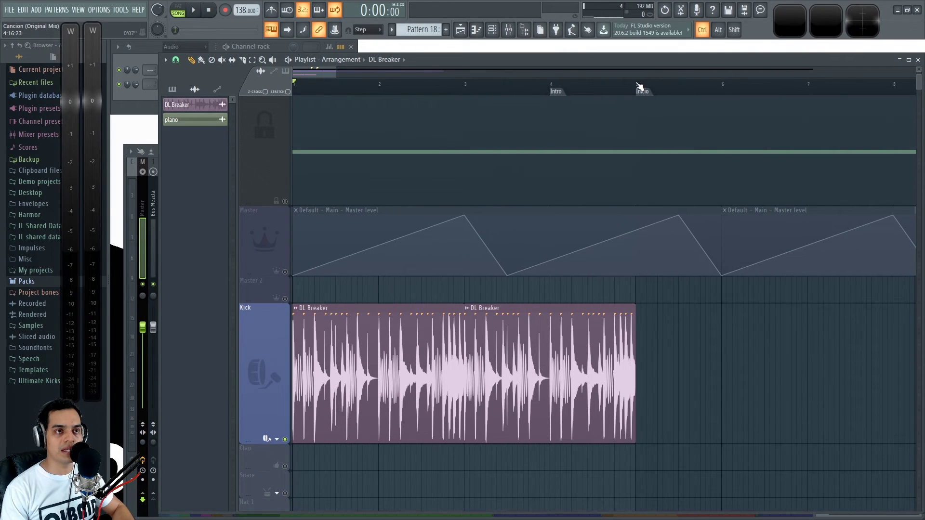
Step: Select bar 1 to the start of bar 5 for looping and play the drums with the master's Fruity Limiter open
left_click_drag(639, 87, 295, 87)
key("space")
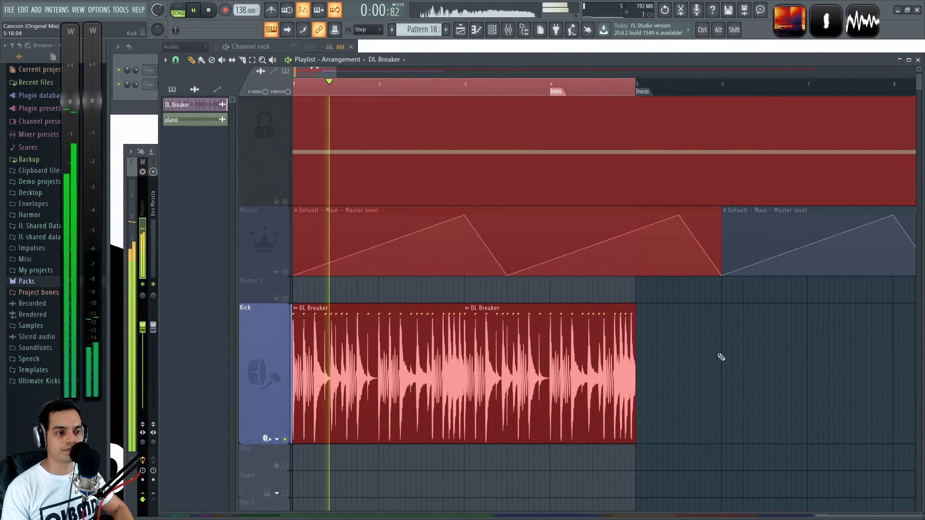
key("F9")
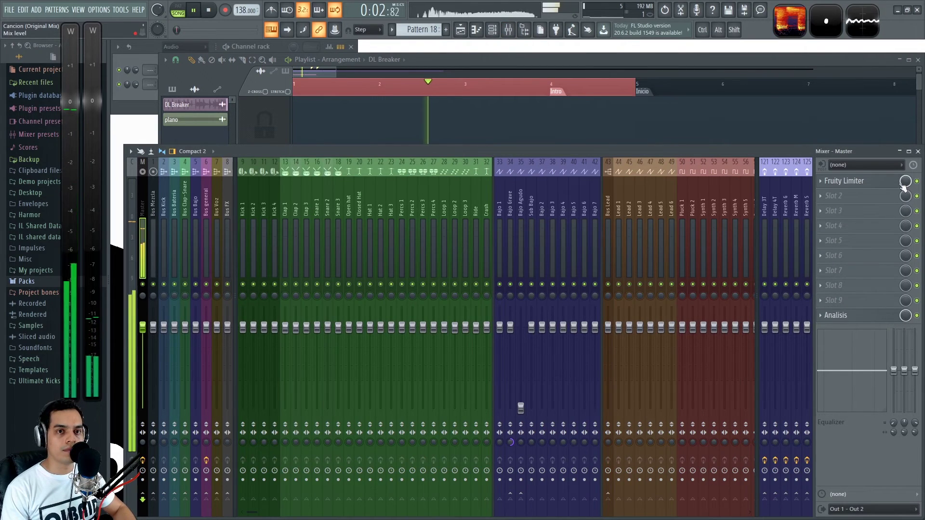
left_click(857, 181)
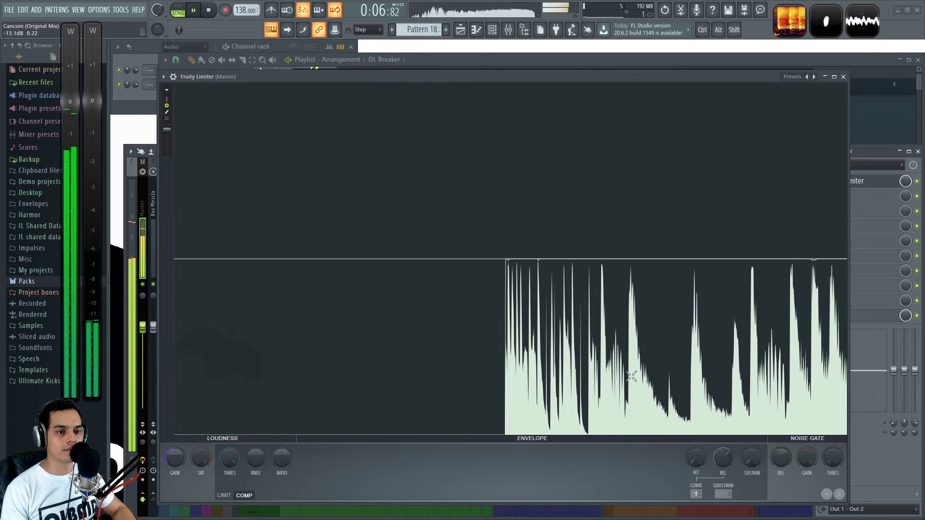
key("space")
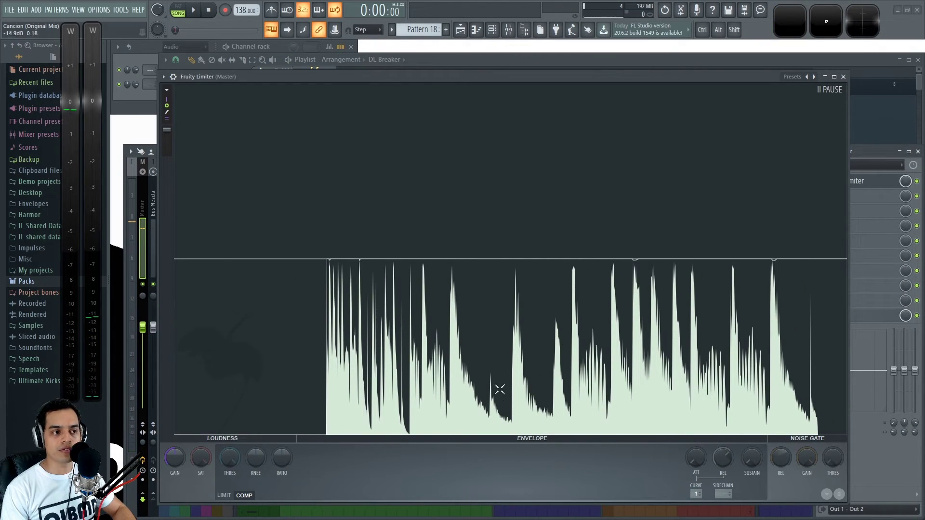
Step: Close Fruity Limiter to view the drum clips in the playlist, and reopen it to examine the uncompressed drum peaks during playback
left_click(863, 61)
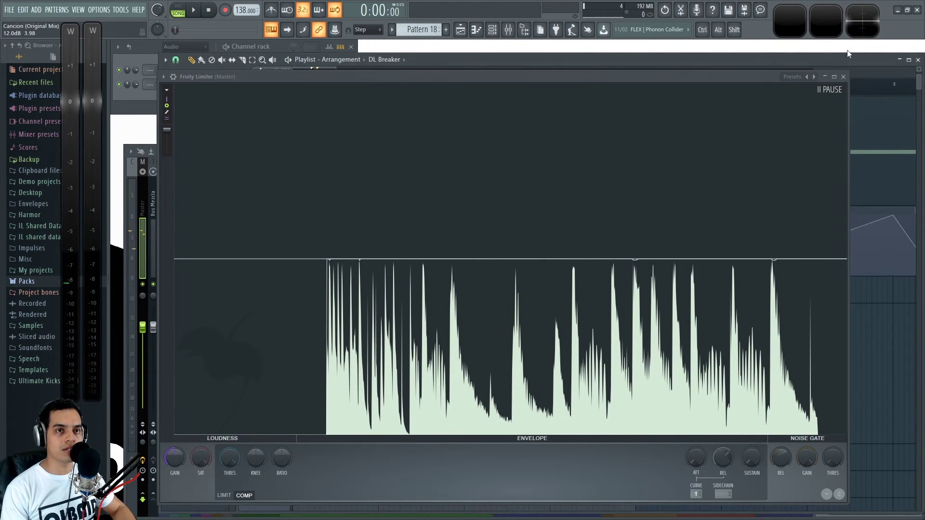
left_click(844, 77)
left_click(510, 71)
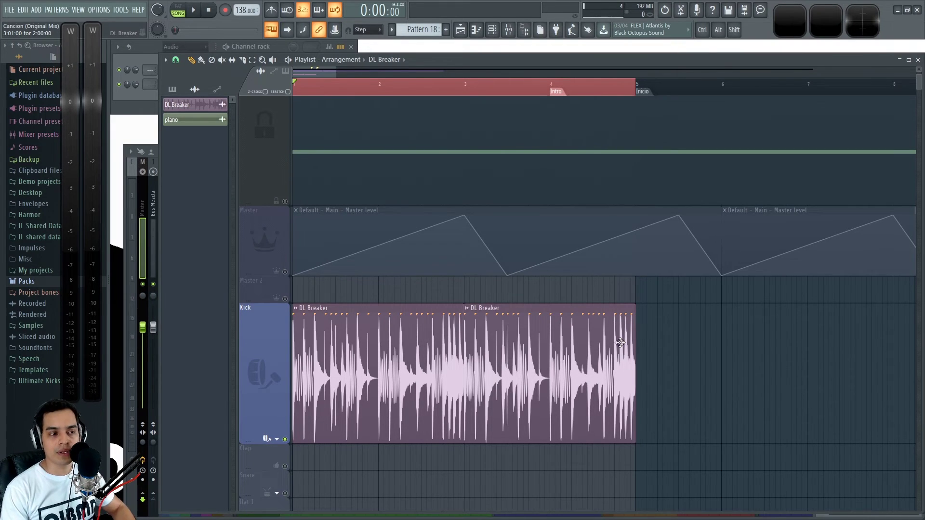
key("F9")
left_click(861, 185)
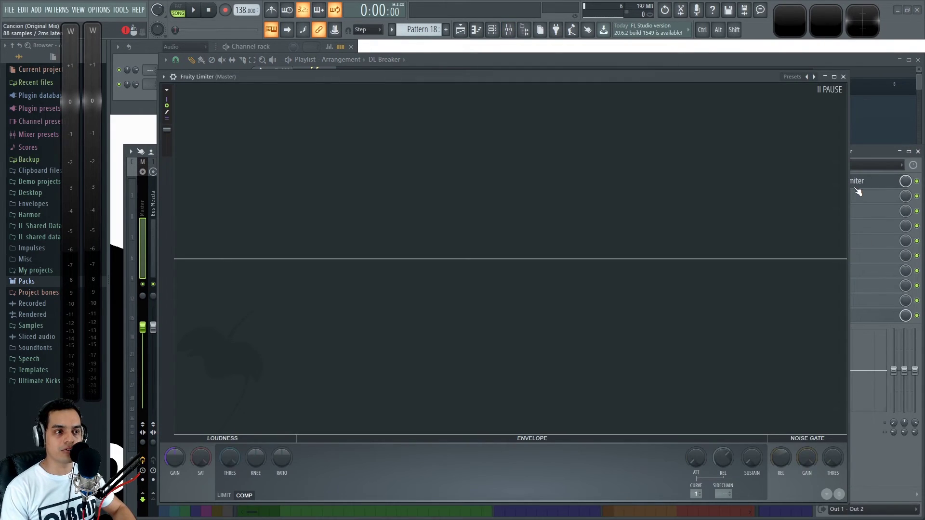
key("space")
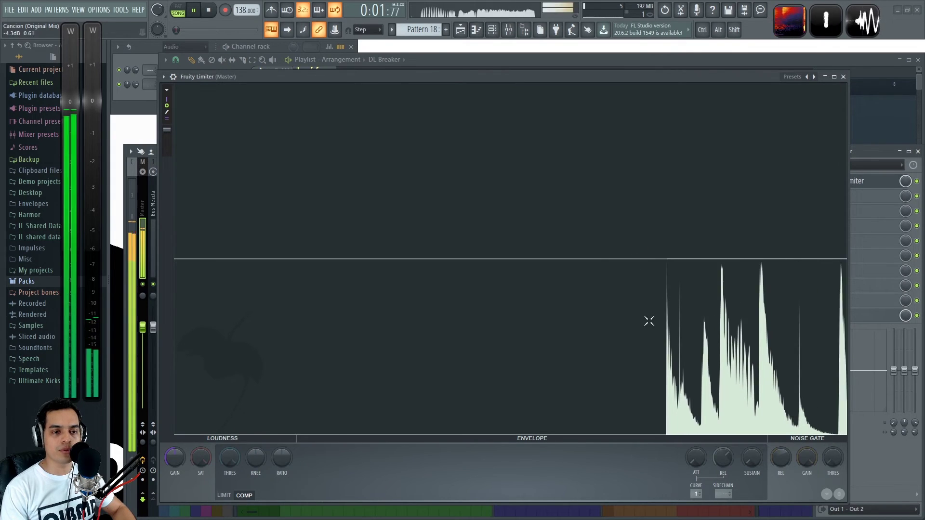
key("space")
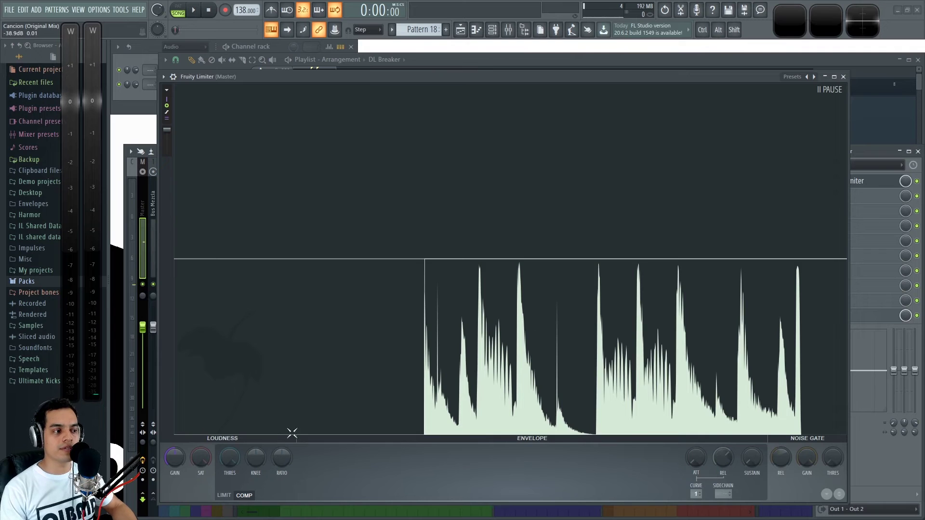
Step: Lower the compressor threshold below the drum peaks, set the knee to 100% and the ratio to 2.2:1, and play the loop
left_click_drag(228, 464, 280, 439)
left_click_drag(256, 460, 256, 411)
mouse_move(281, 459)
left_mouse_down()
mouse_move(282, 444)
mouse_move(282, 465)
left_mouse_up()
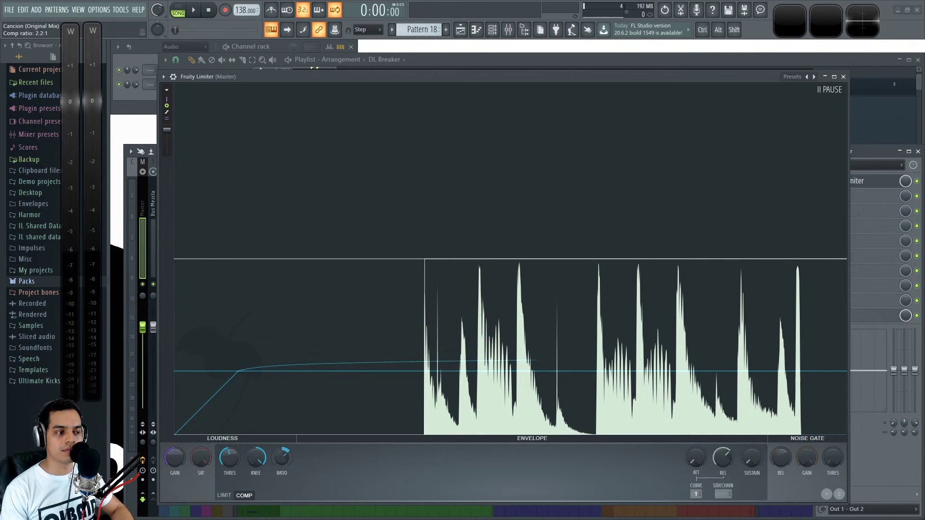
key("space")
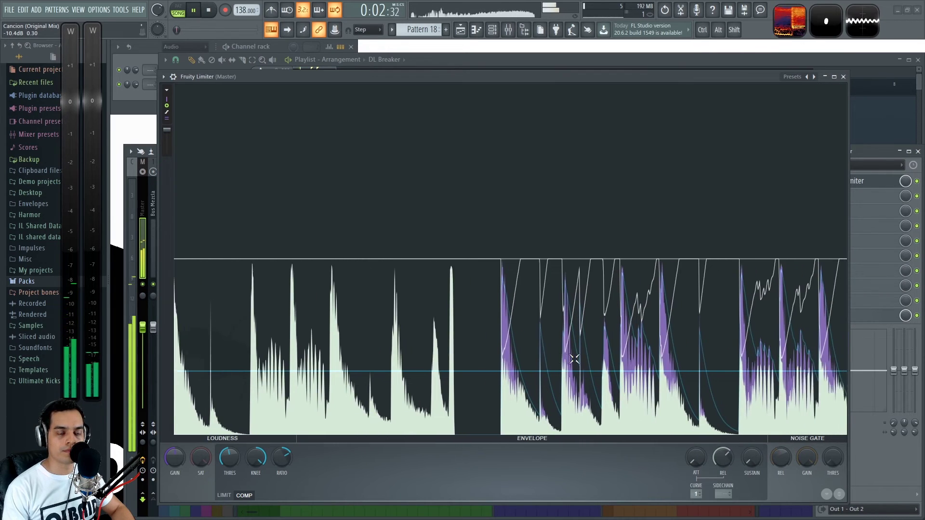
key("space")
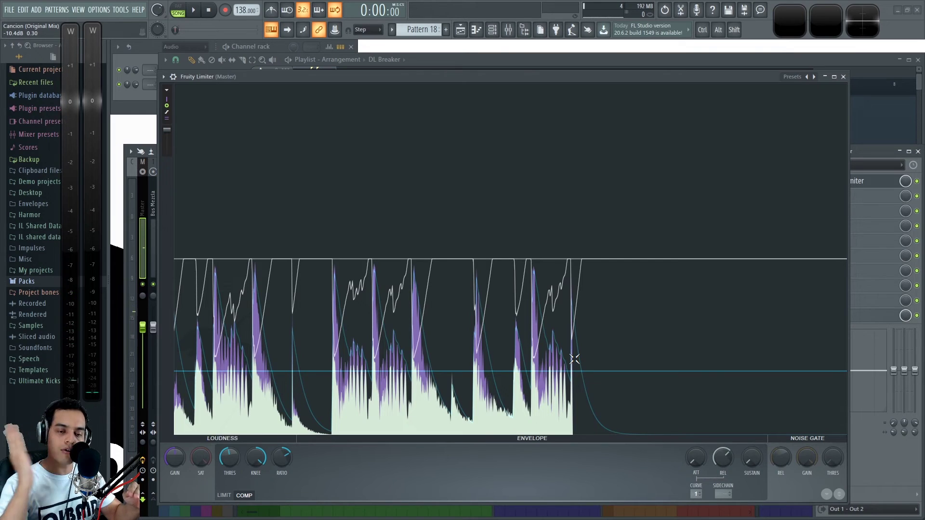
Step: Lengthen the compressor attack slightly and replay the drum loop to examine how the transients pass through
key("space")
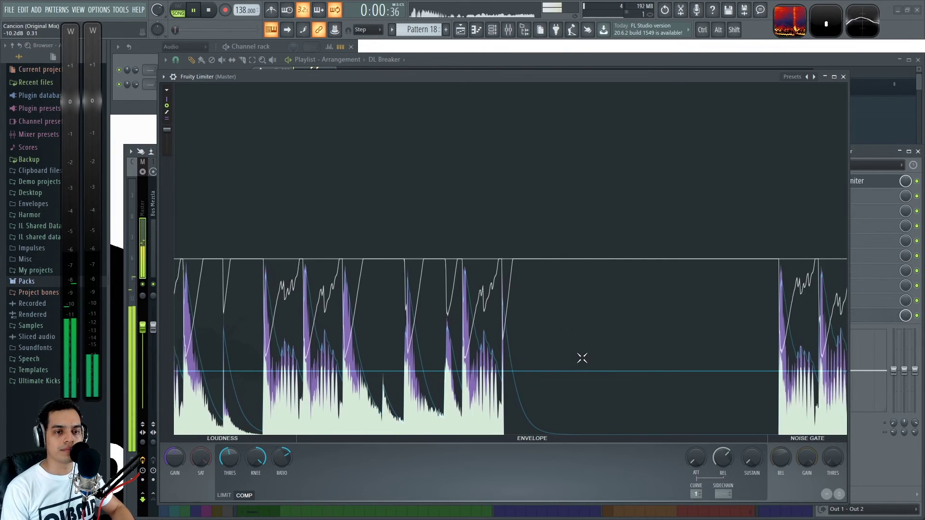
key("space")
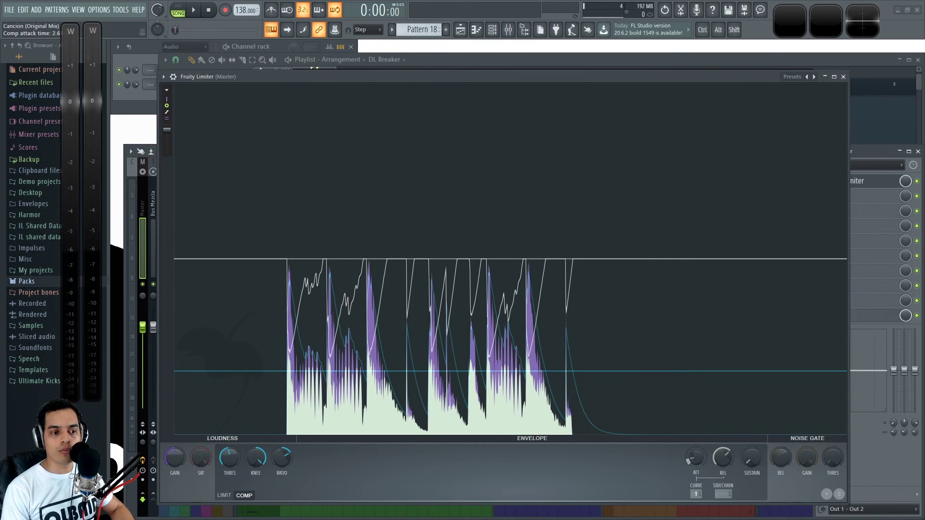
key("space")
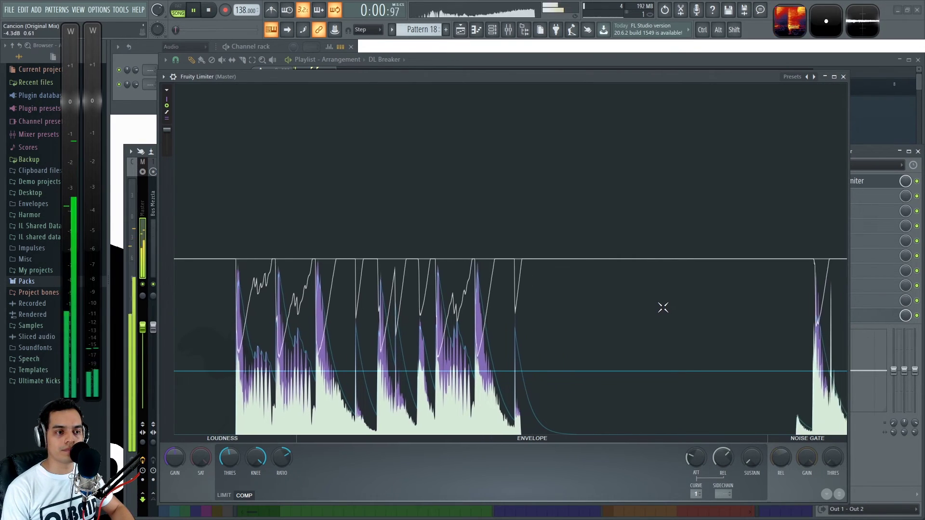
key("space")
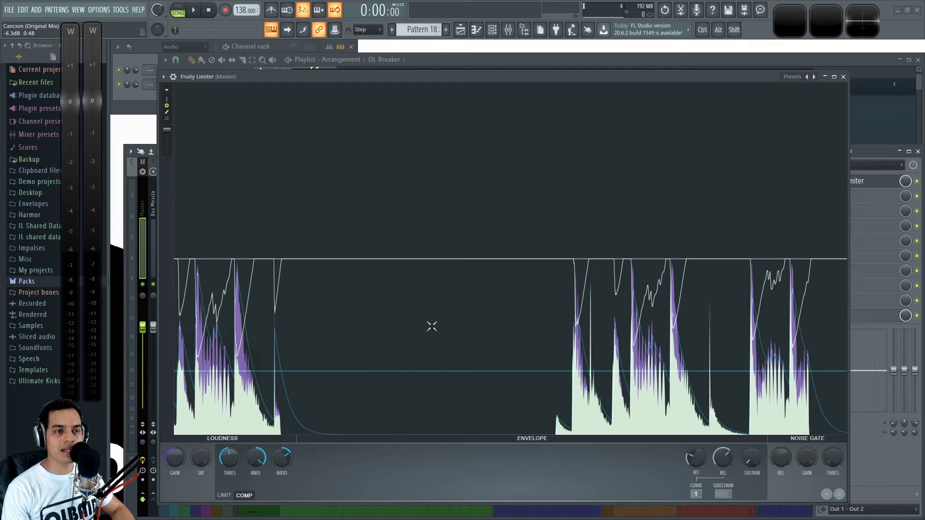
key("space")
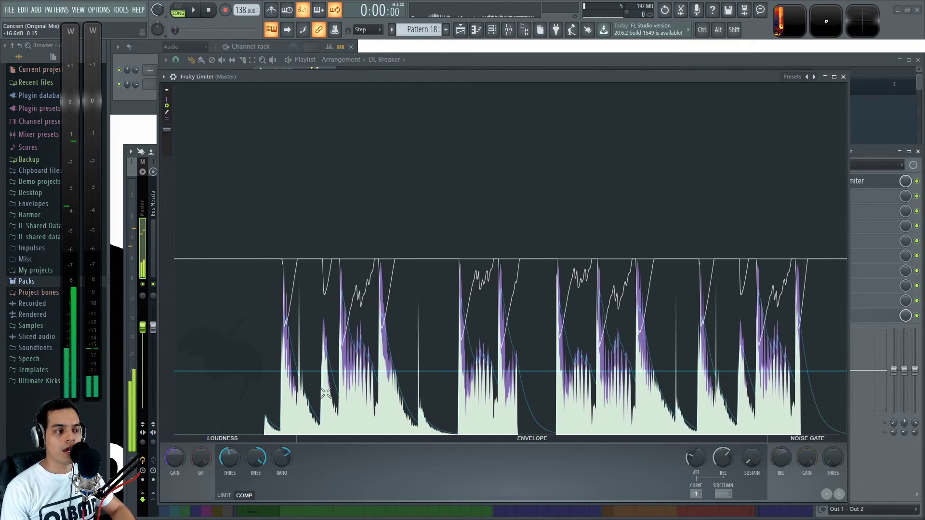
Step: Raise the compressor threshold slightly and increase the gain to about 3.4 dB while replaying the drum loop
mouse_move(230, 457)
left_mouse_down()
mouse_move(230, 428)
mouse_move(230, 455)
left_mouse_up()
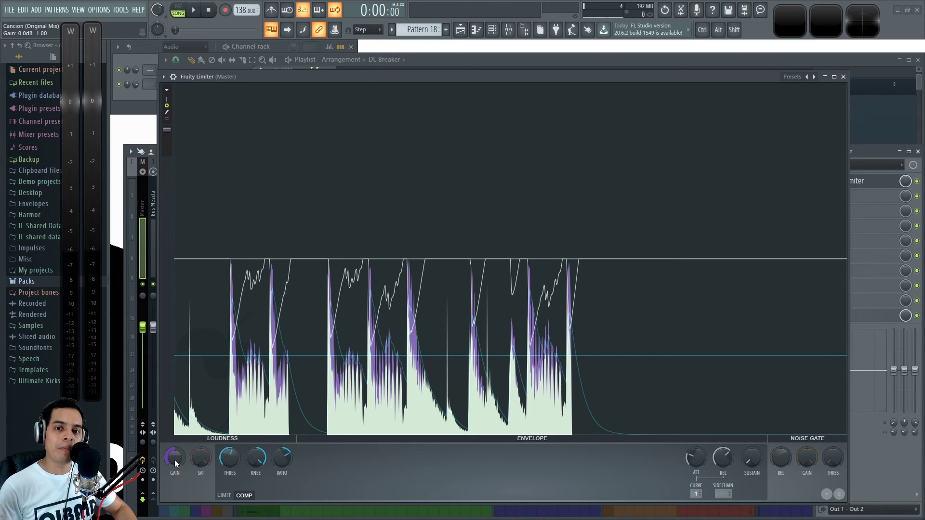
left_click_drag(175, 463, 175, 462)
key("space")
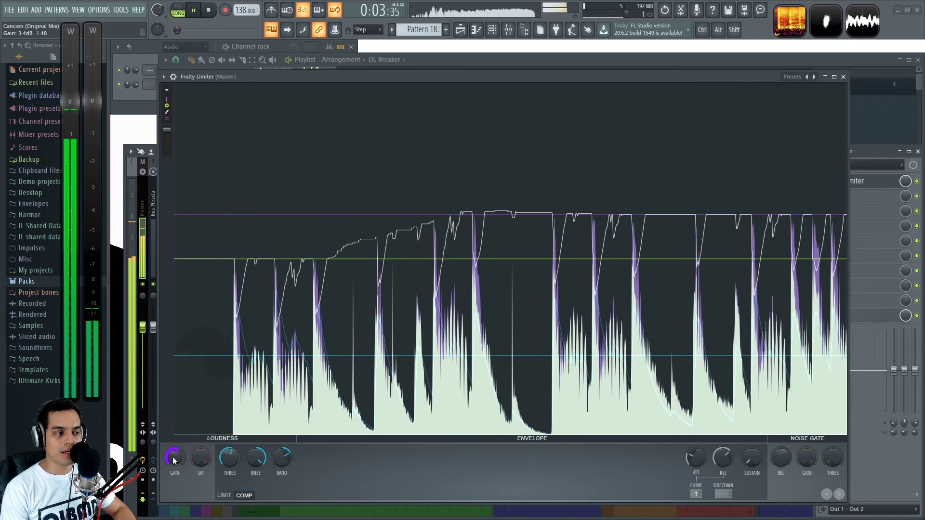
key("space")
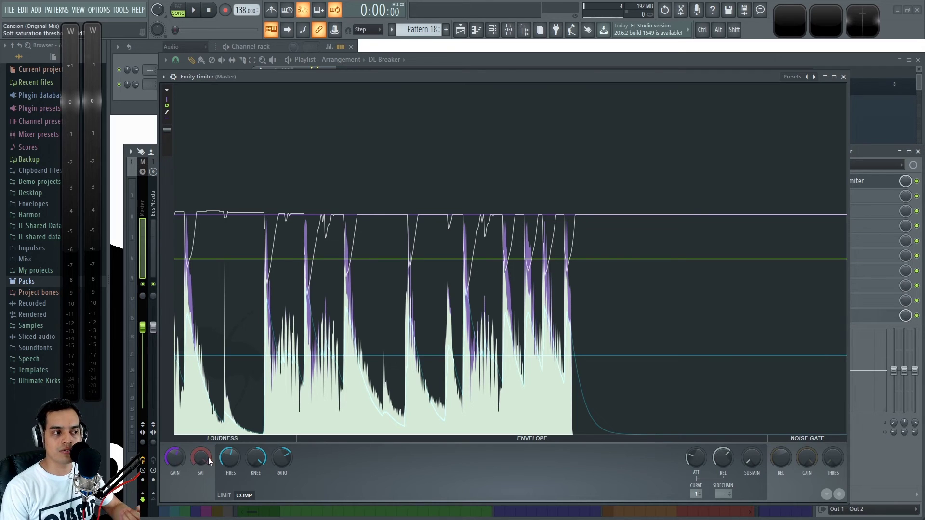
key("space")
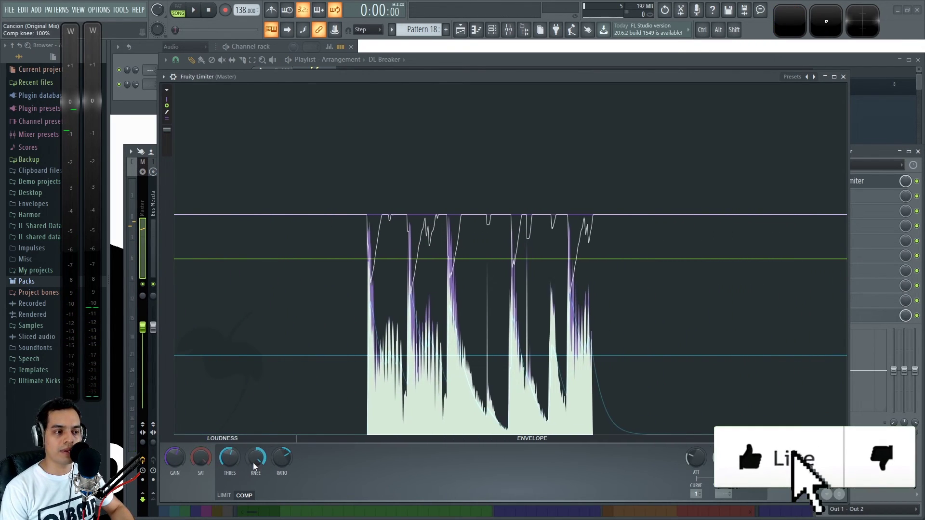
Step: Set the compressor threshold to -12.1 dB, fine-tune the gain and replay the drum loop
left_click_drag(230, 458, 229, 456)
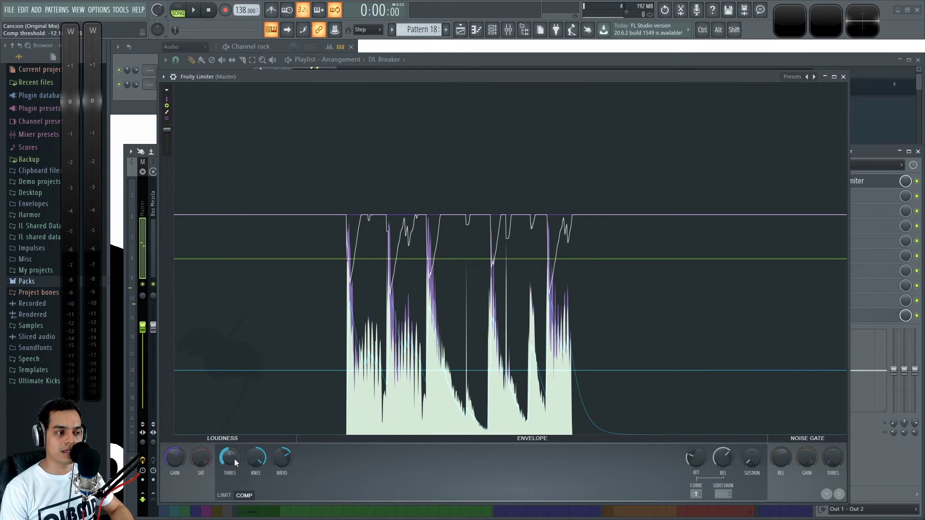
left_click_drag(179, 460, 180, 461)
key("space")
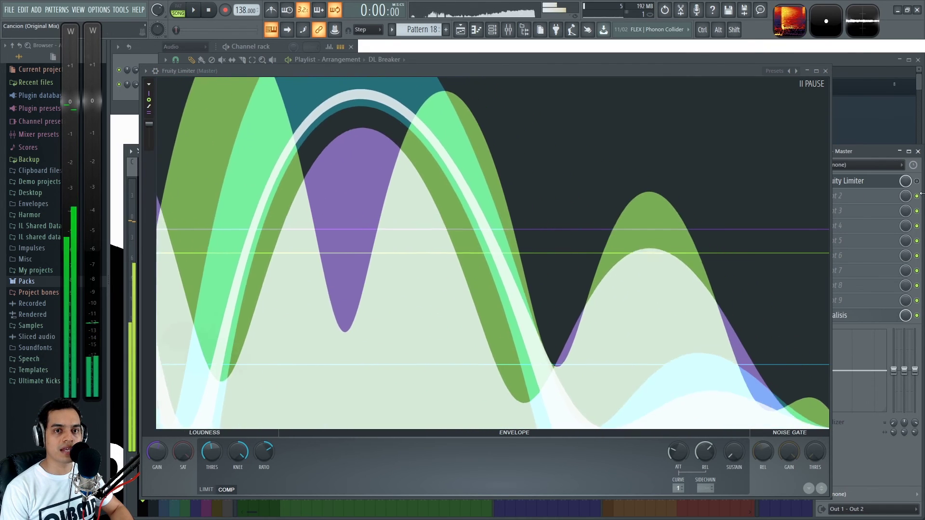
Step: Replay the compressed drum loop with Fruity Limiter active to examine its peak levels on the meters
key("space")
key("space")
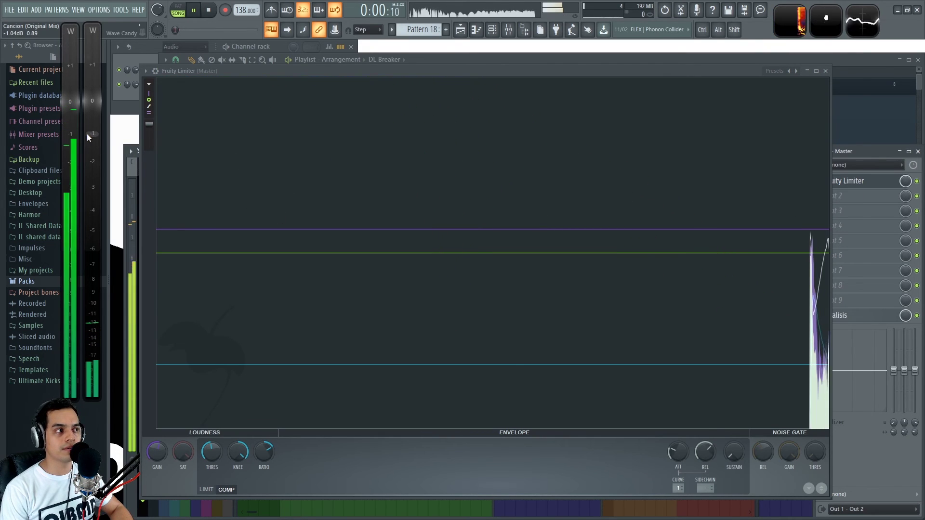
key("space")
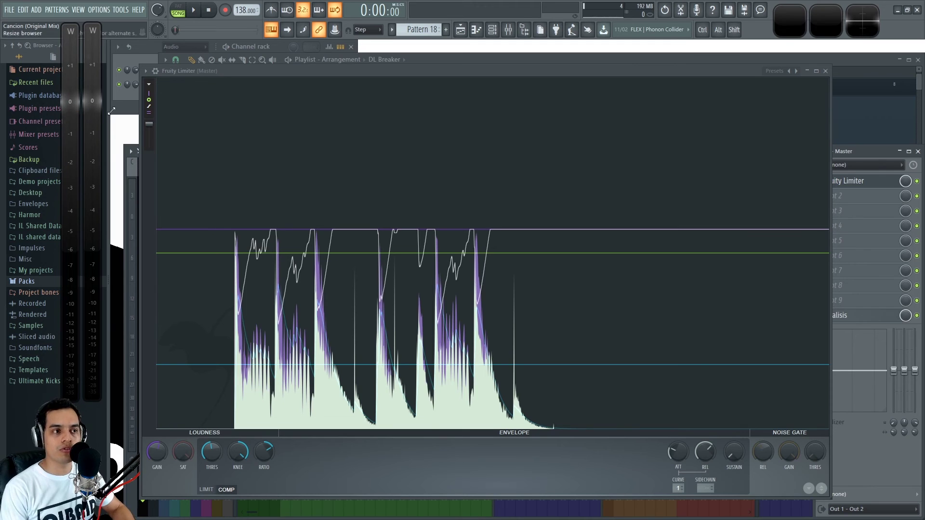
key("space")
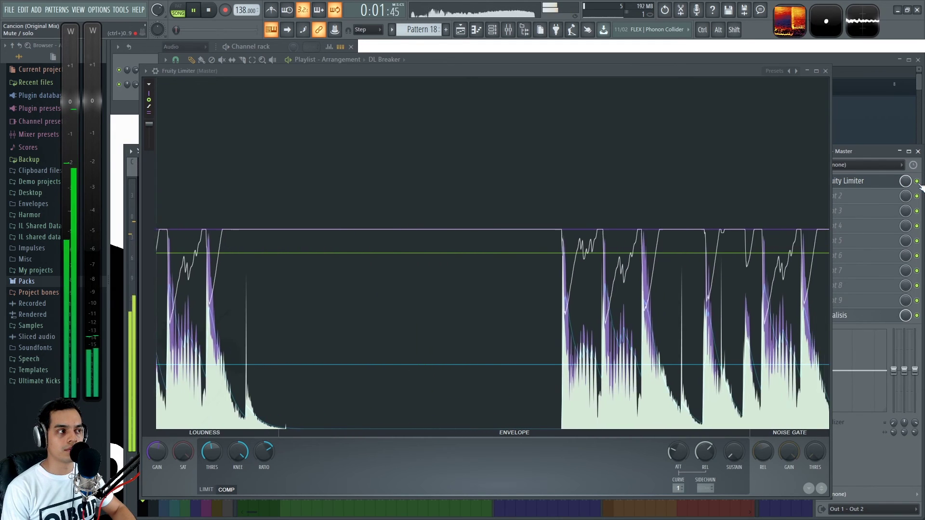
Step: Switch Fruity Limiter off and on in the master effect slots while playing the loop to compare dry and compressed sound
left_click(918, 182)
left_click(917, 182)
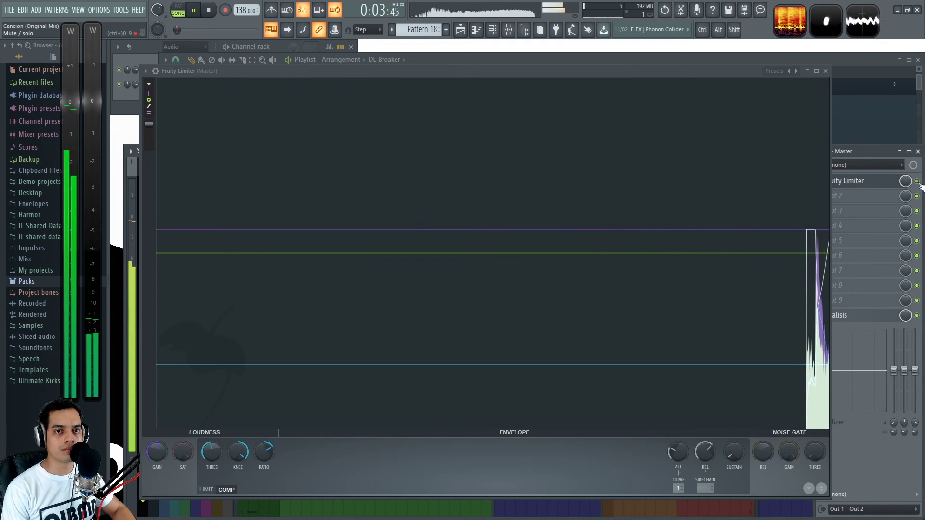
key("space")
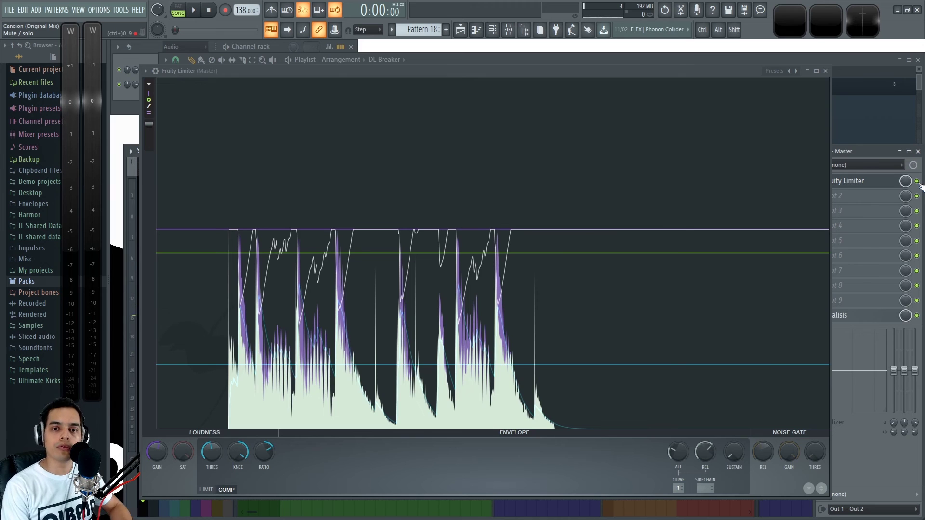
left_click(918, 182)
key("space")
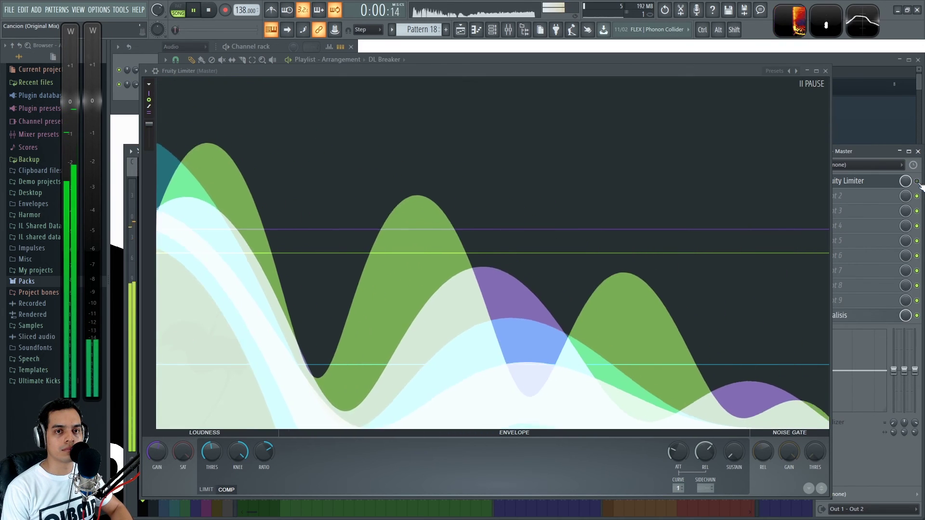
left_click(917, 182)
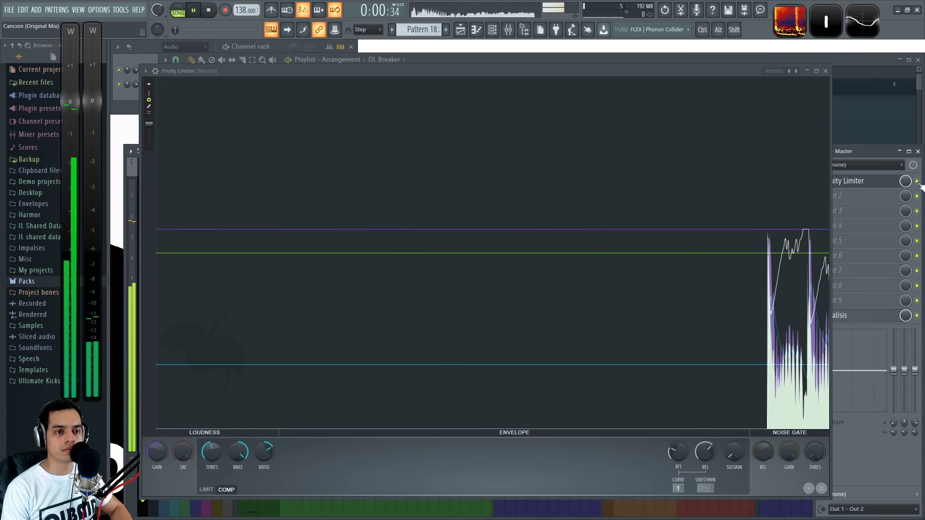
Step: Lower the compressor threshold further, raise the gain to compensate and replay the drum loop
key("space")
left_click_drag(212, 453, 163, 460)
key("space")
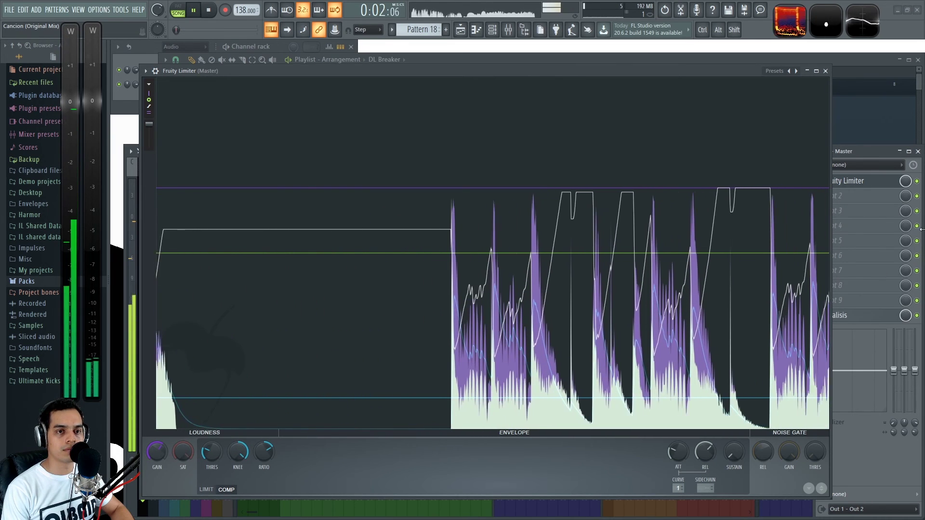
Step: Compare the heavily compressed drum loop with the unprocessed one by bypassing and re-enabling Fruity Limiter twice
left_click(917, 181)
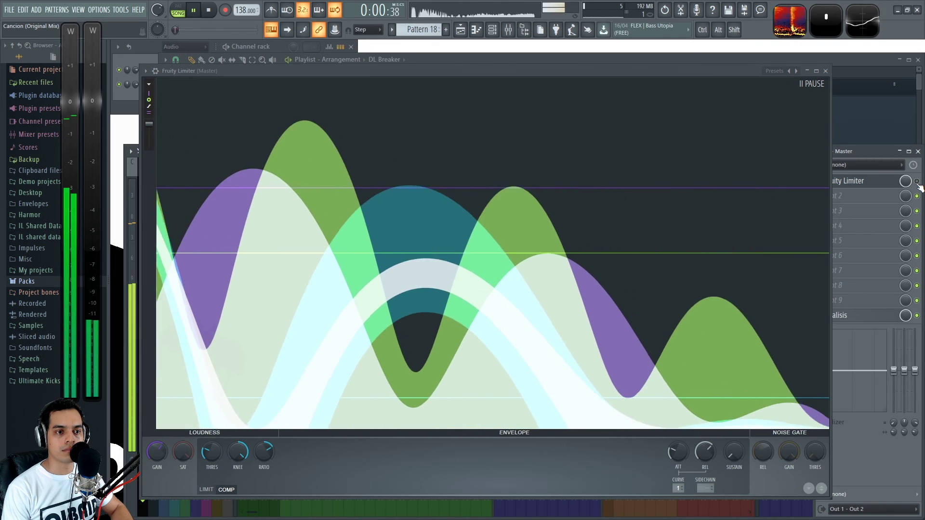
left_click(917, 181)
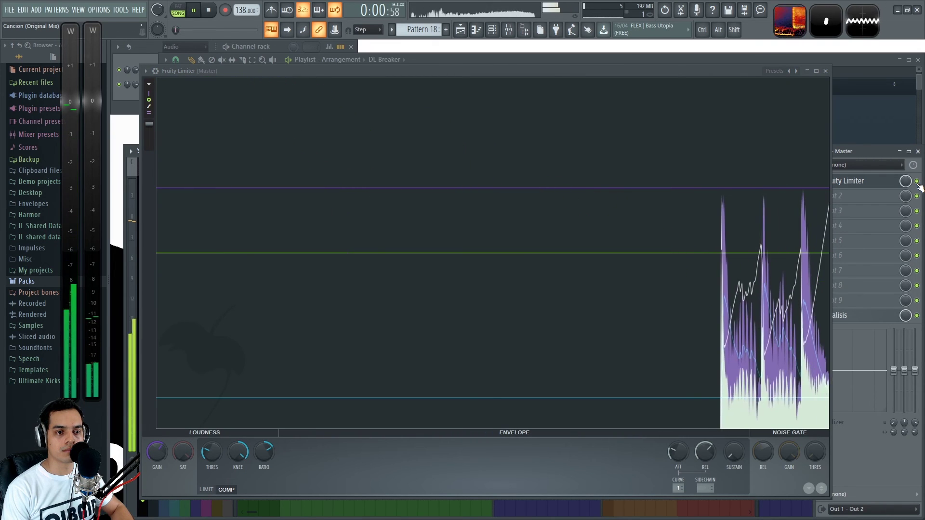
left_click(917, 182)
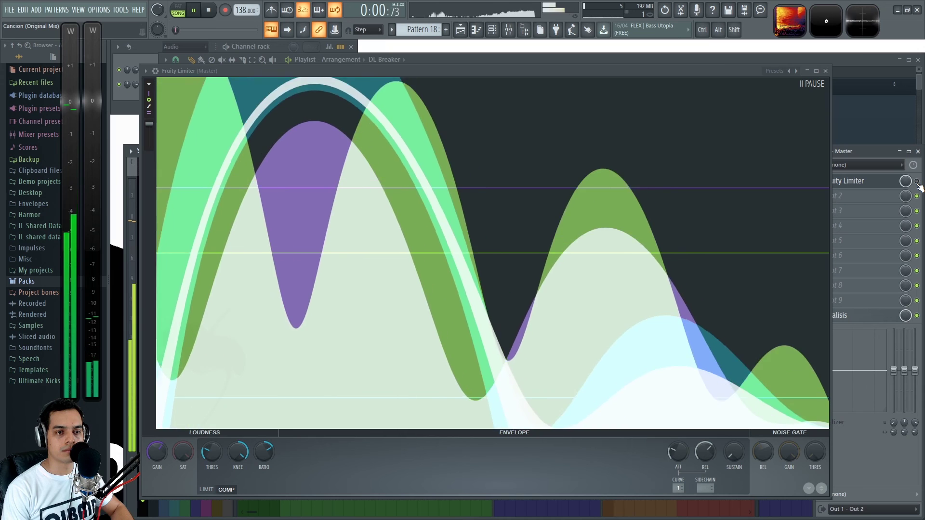
left_click(917, 182)
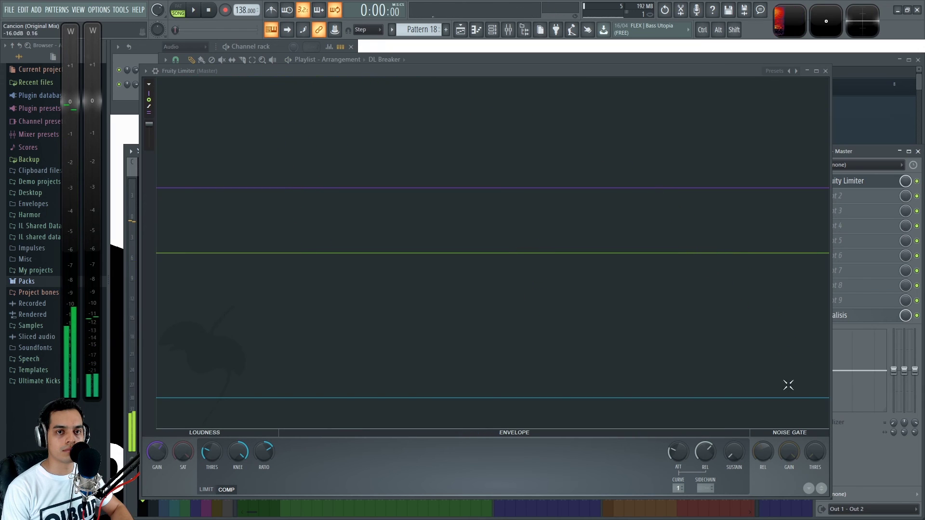
Step: Reduce the compressor attack to its minimum and compare the loop with Fruity Limiter bypassed and active
left_click(918, 183)
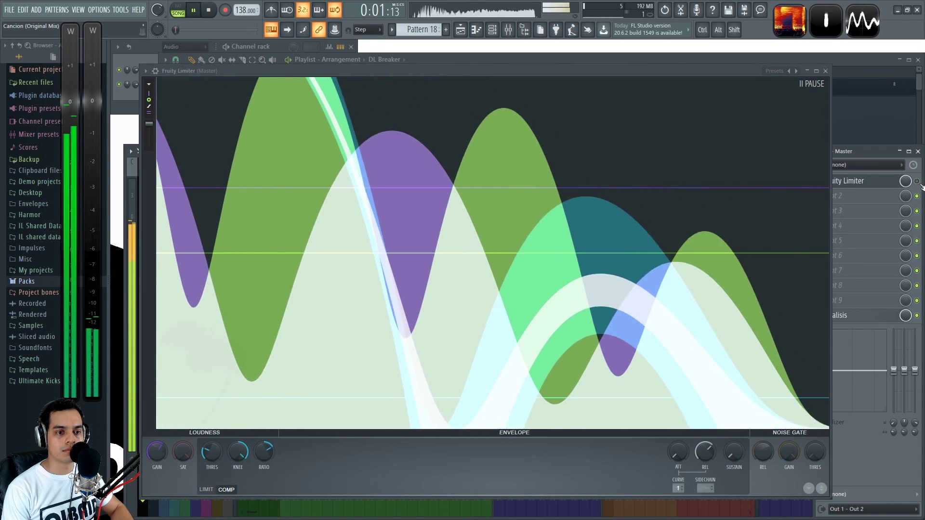
left_click(917, 182)
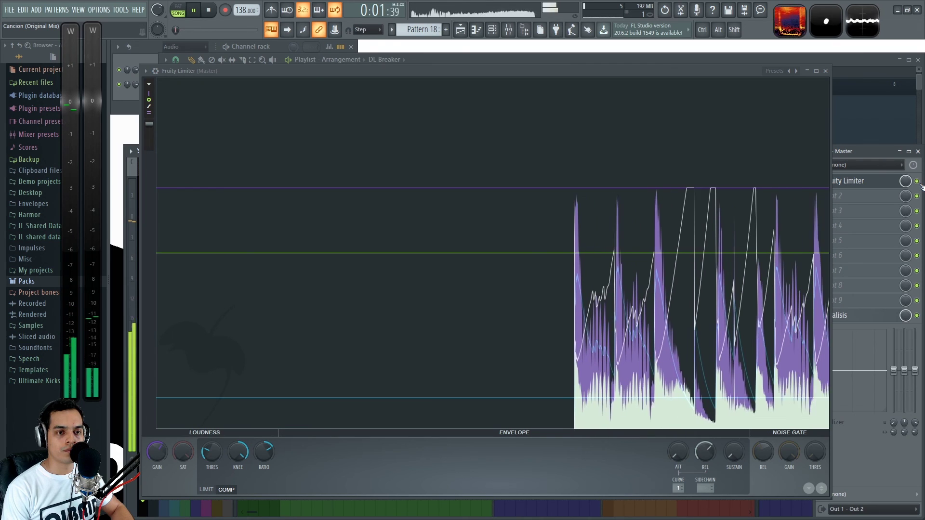
key("space")
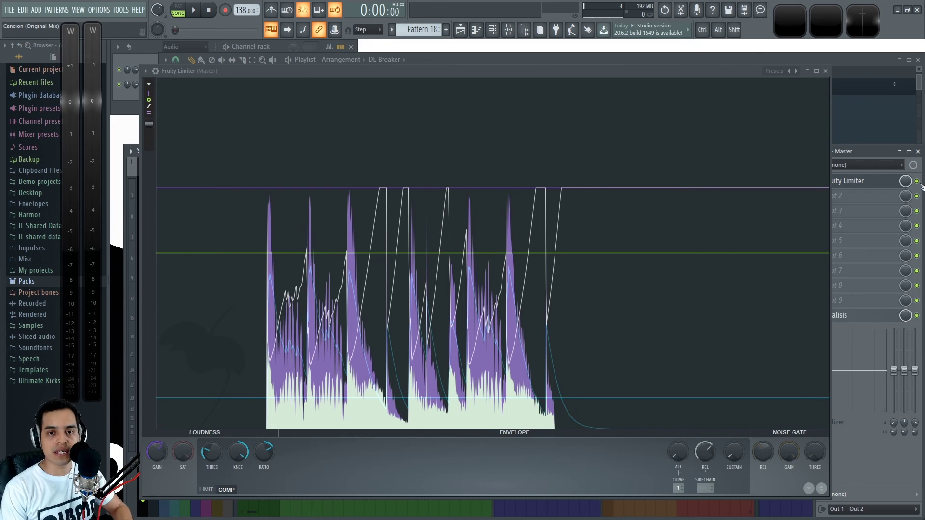
Step: Replay the drum loop alternately without and with Fruity Limiter to examine how the fast attack flattens the transients
left_click(920, 183)
key("space")
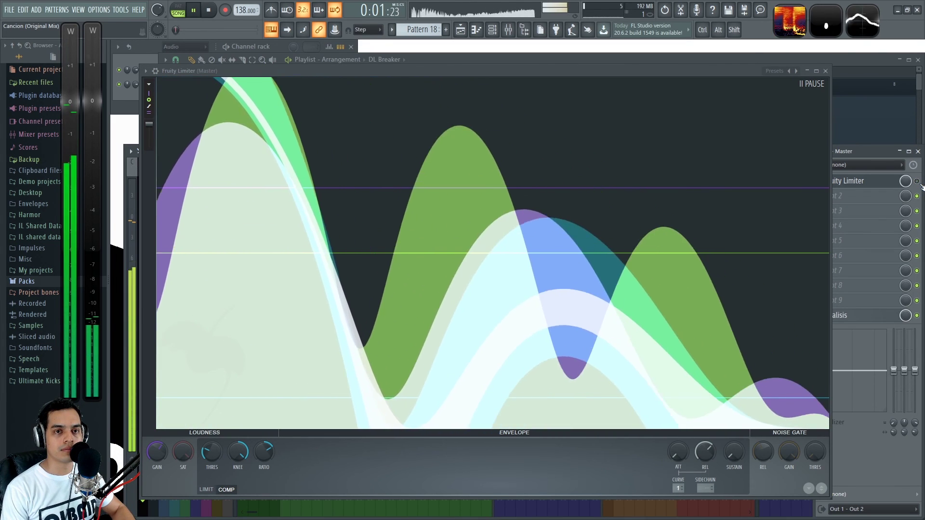
key("space")
left_click(920, 184)
key("space")
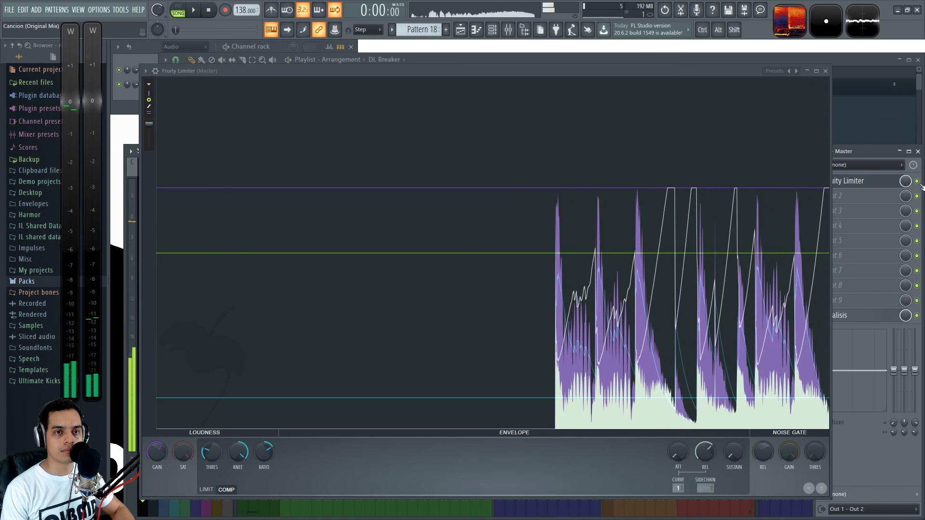
left_click(920, 183)
left_click(920, 183)
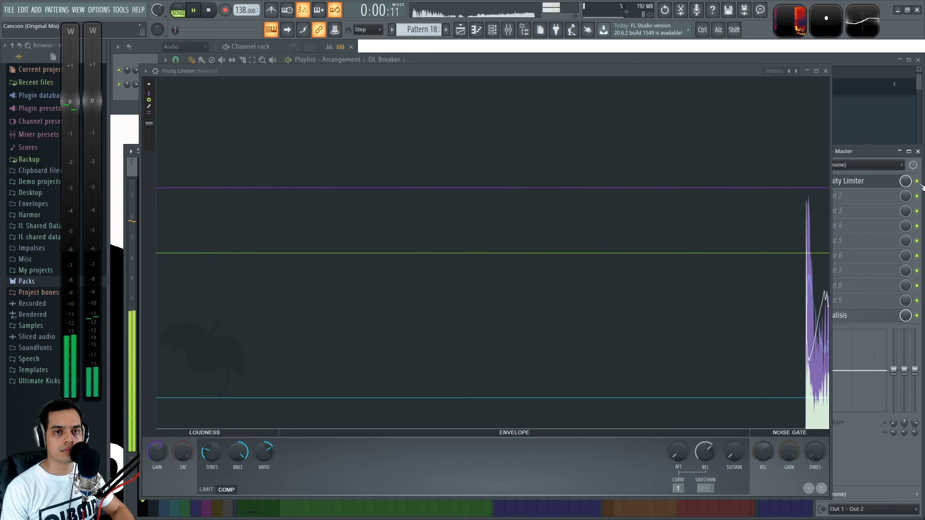
key("space")
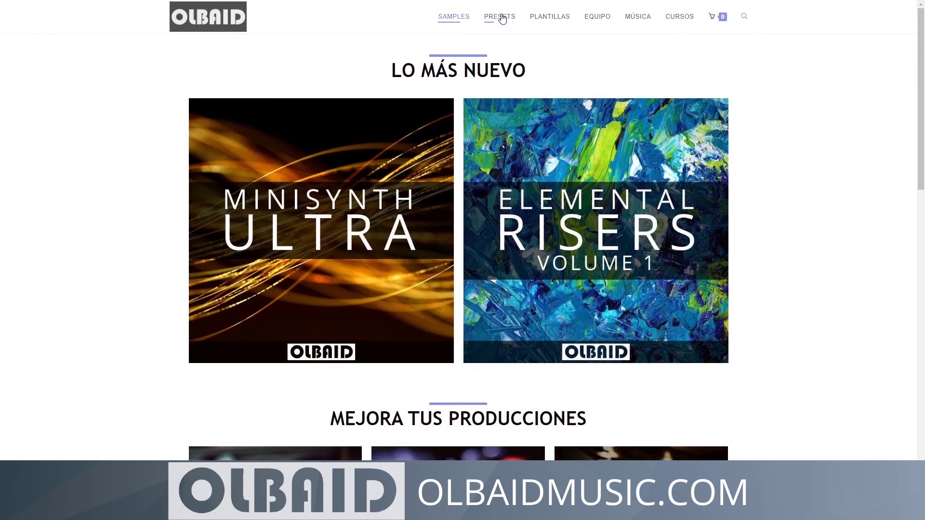
scroll(789, 144, "down", 2)
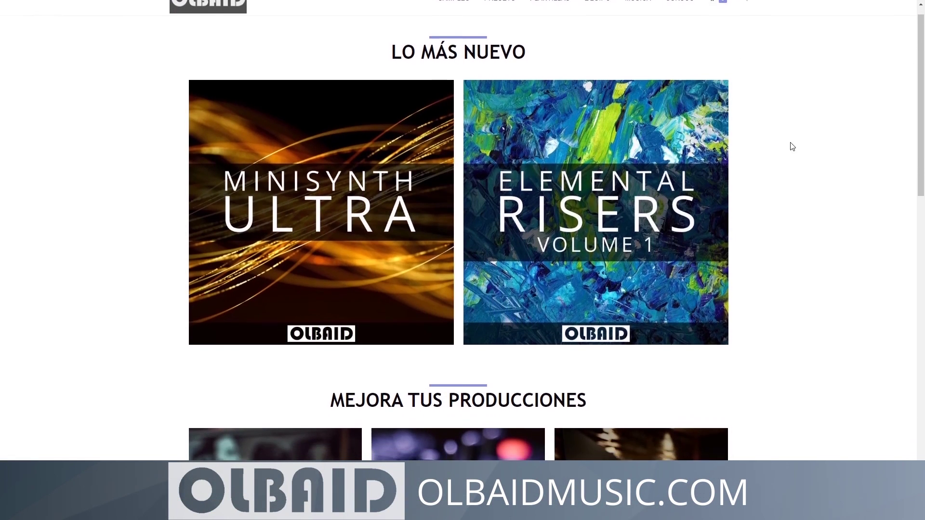